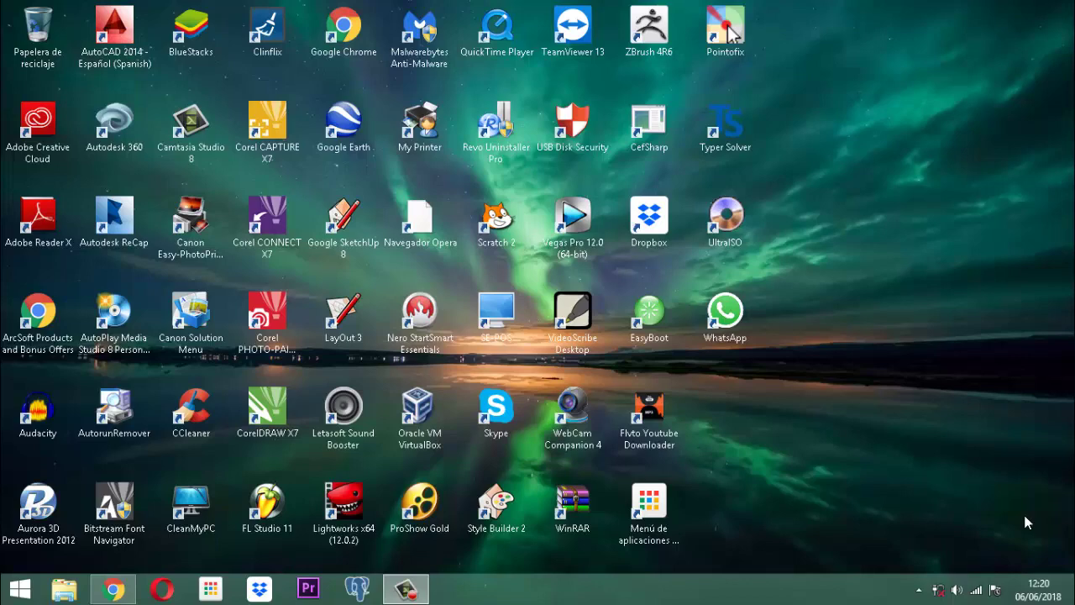
Step: Open the Vet Project database from D:\documentos 2017\software veterinarias in File Explorer
left_click(1024, 515)
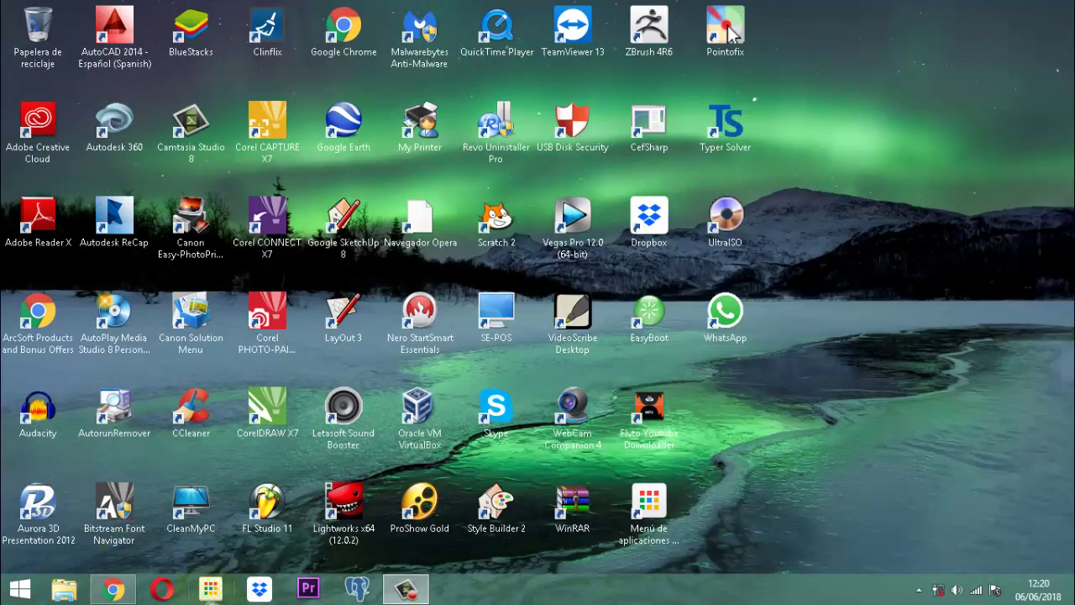
left_click(62, 592)
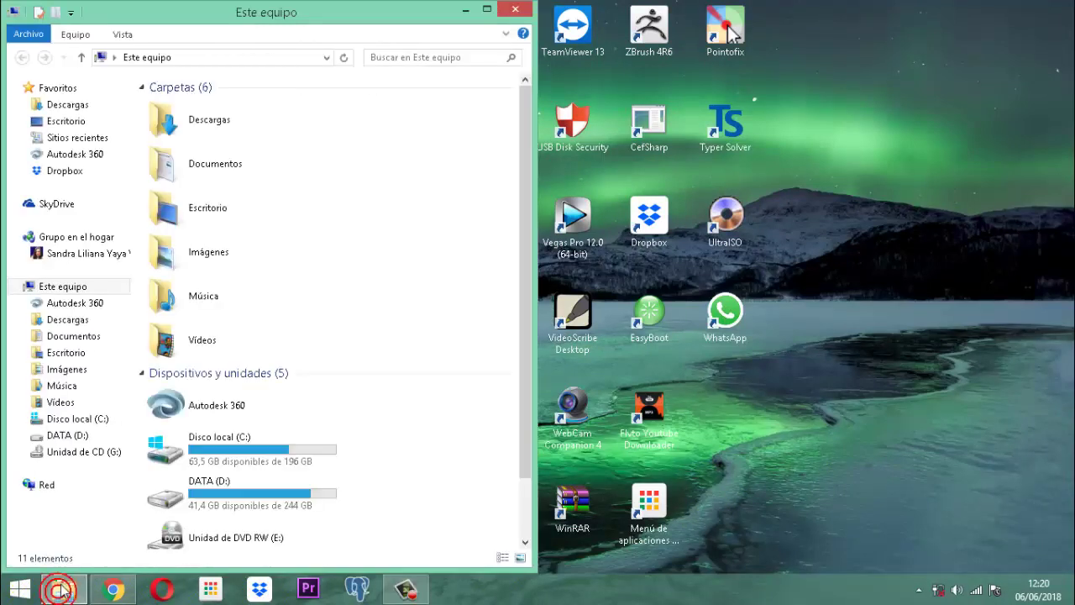
left_click(486, 11)
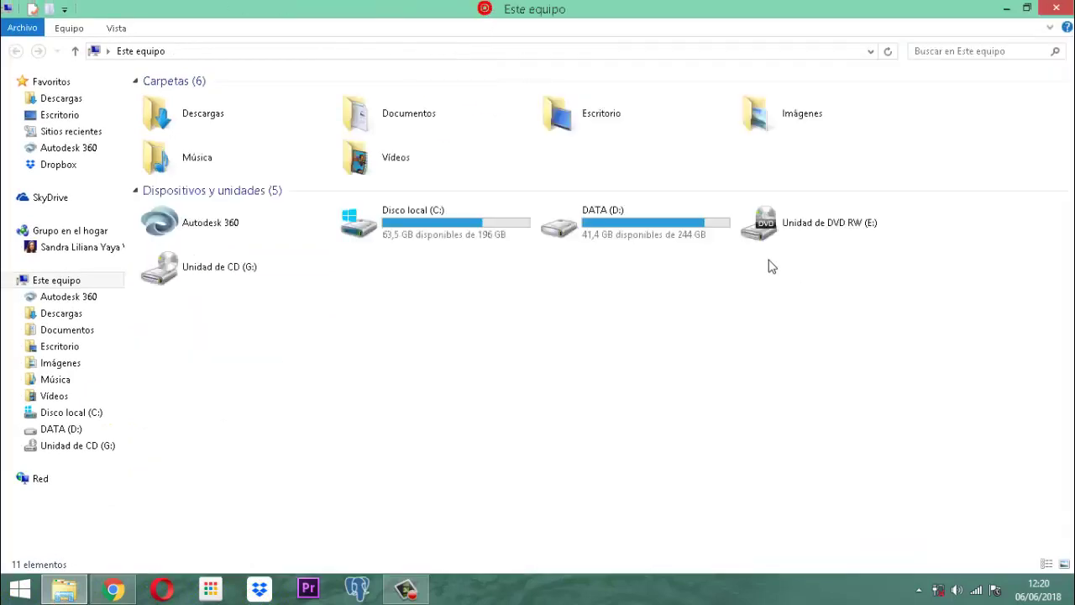
double_click(662, 229)
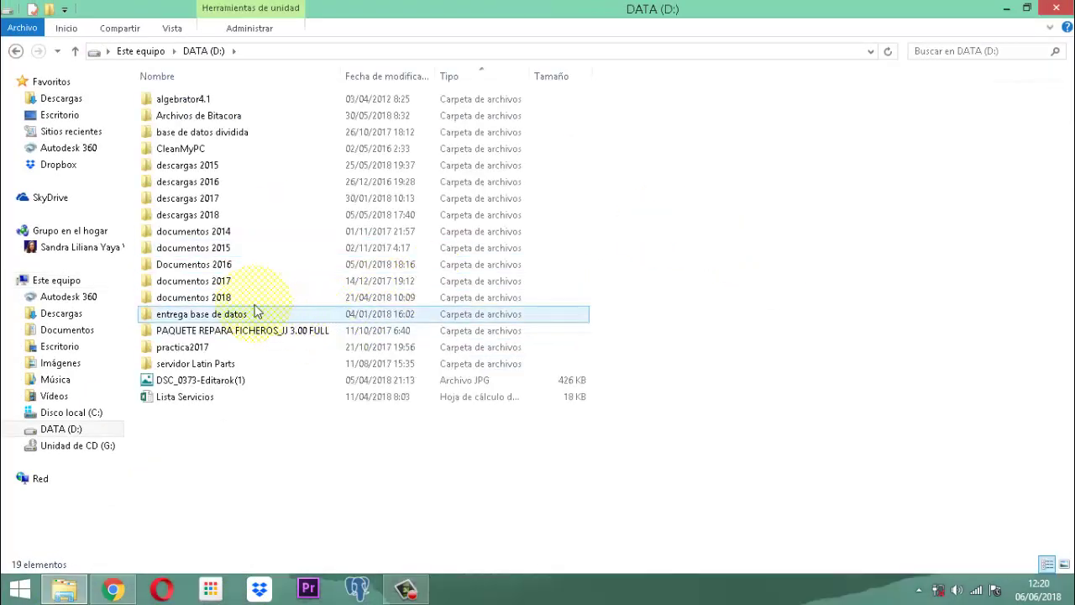
double_click(216, 281)
double_click(178, 233)
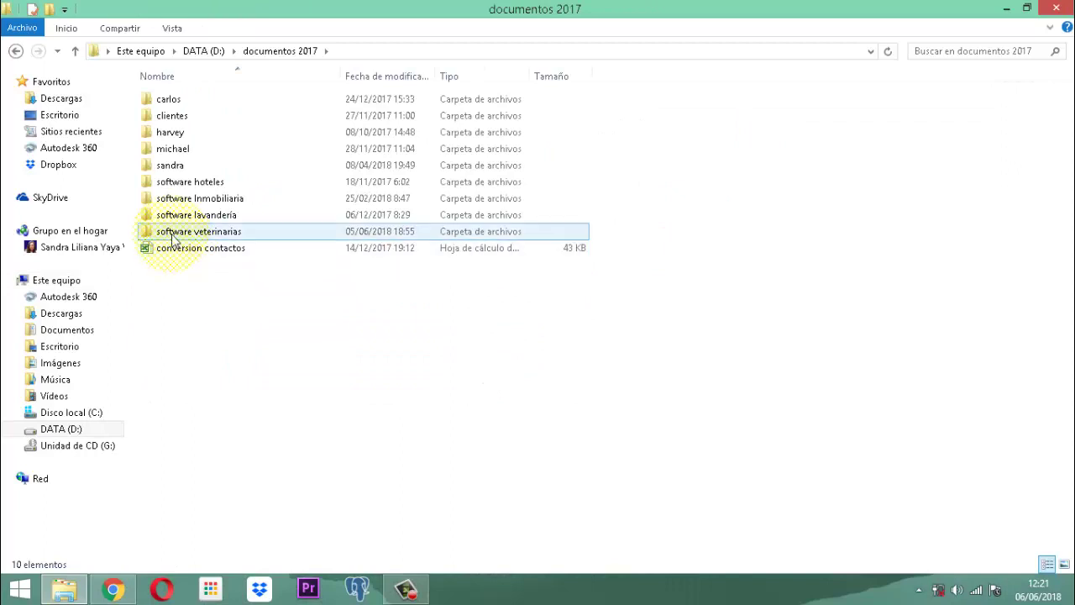
left_click(164, 301)
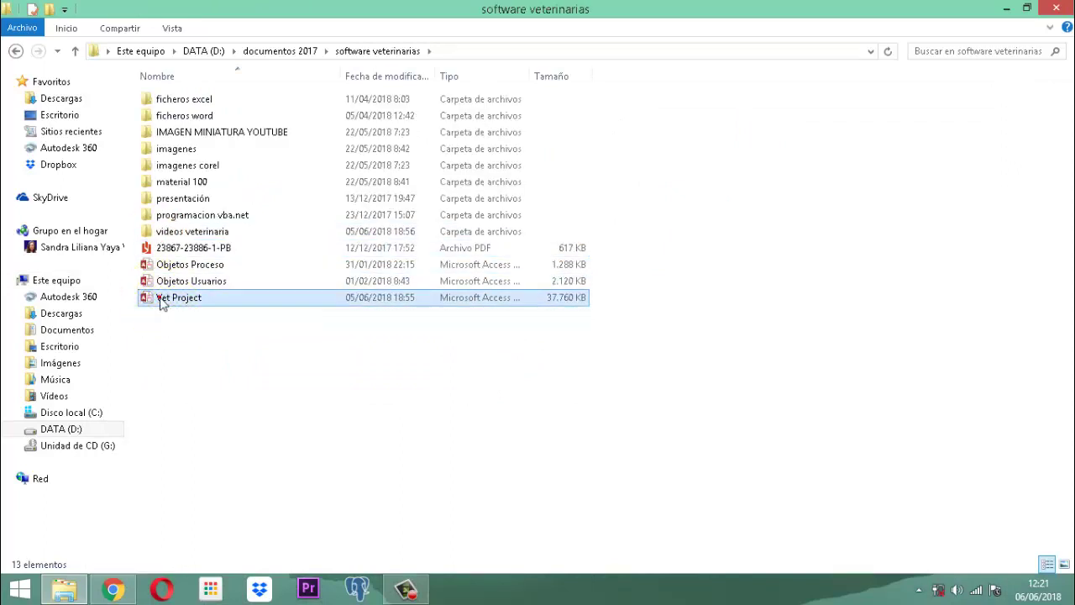
double_click(162, 306)
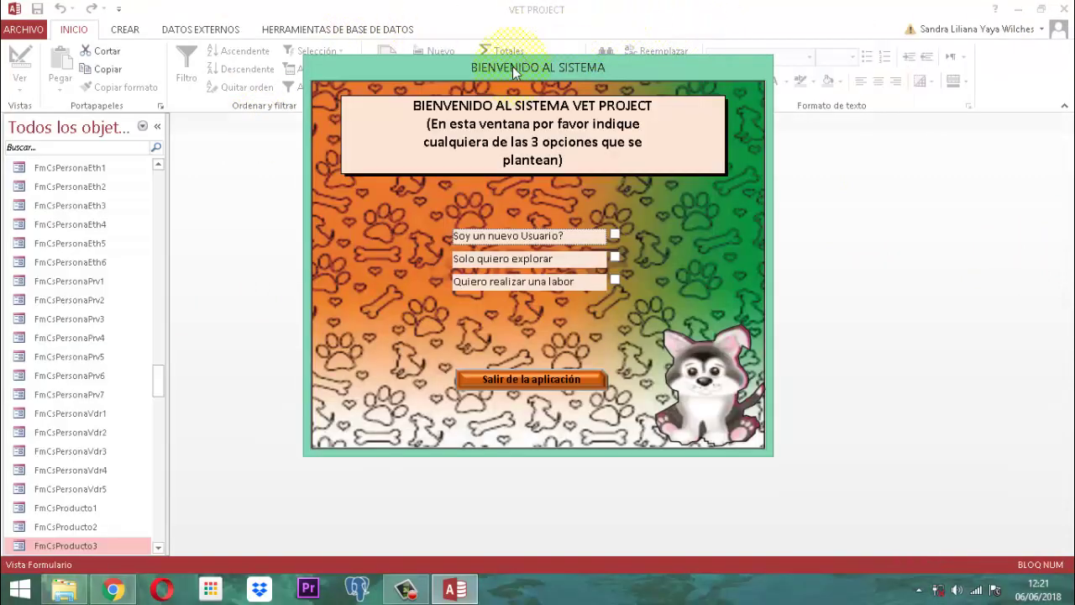
Step: Close the BIENVENIDO AL SISTEMA welcome form
right_click(513, 68)
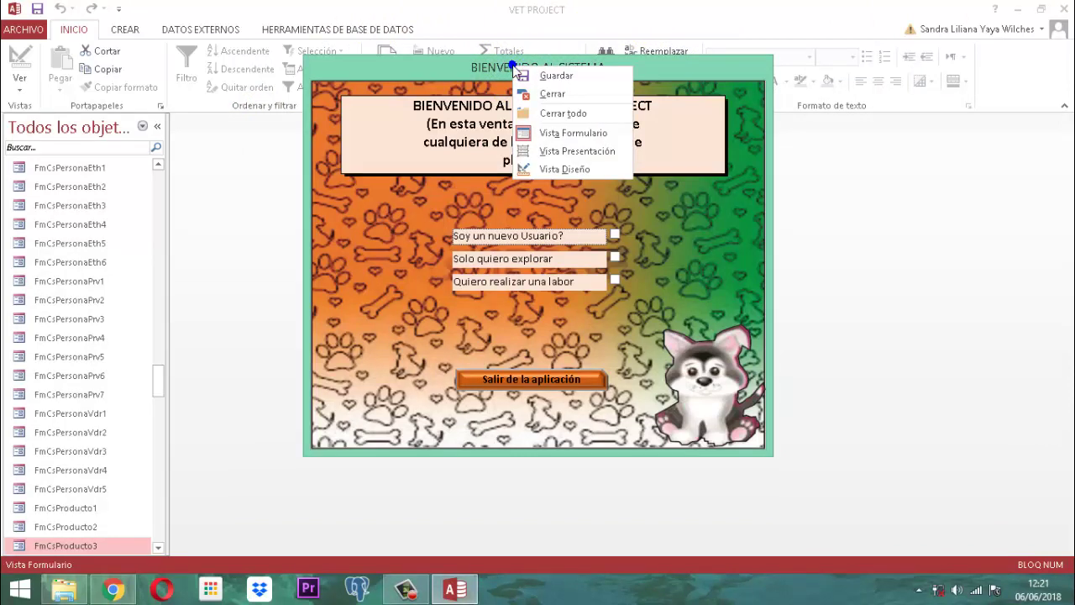
left_click(553, 96)
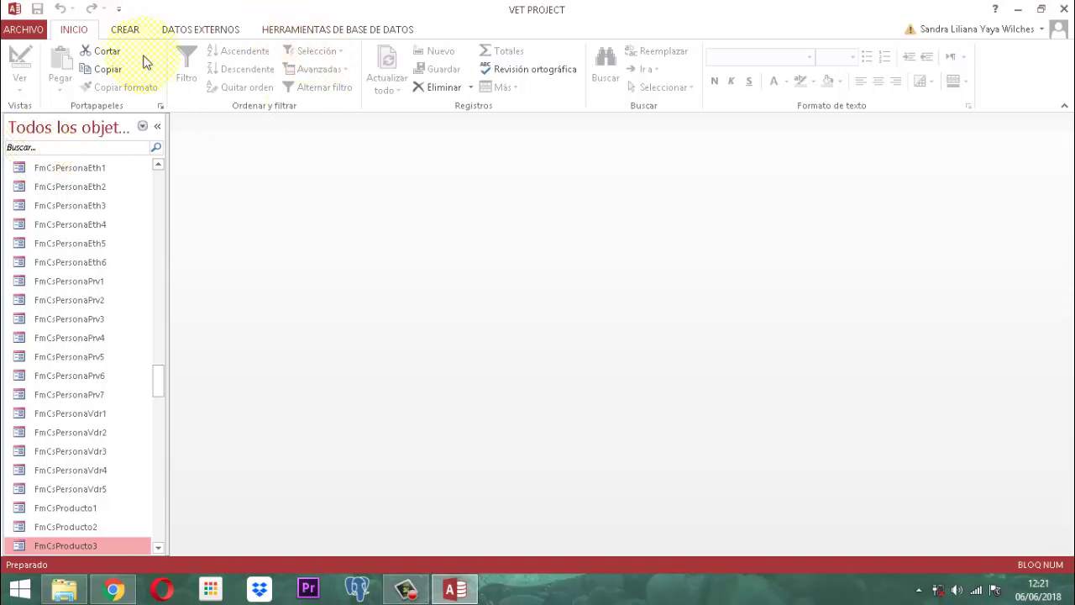
Step: Search the navigation pane for 'fmcsproducto' to list only FmCsProducto1–3
left_click(66, 148)
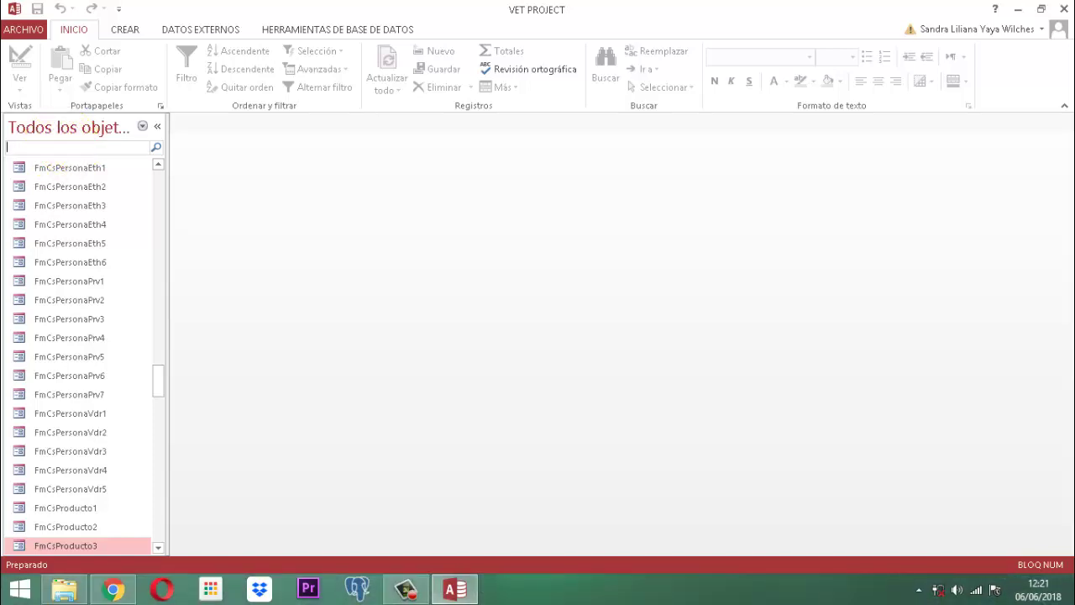
type("fmcsproducto")
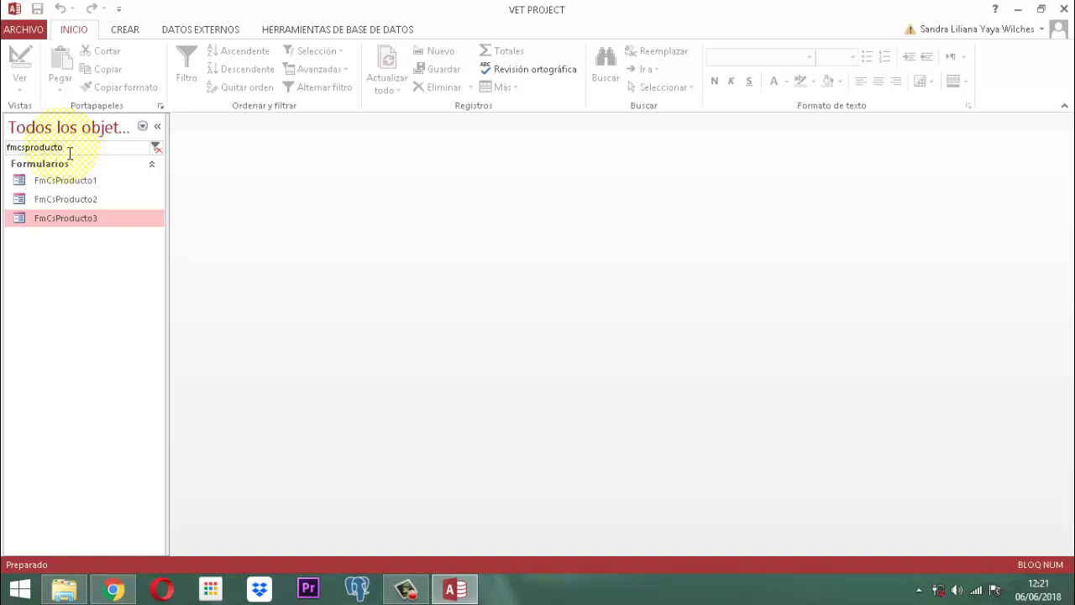
left_click(125, 34)
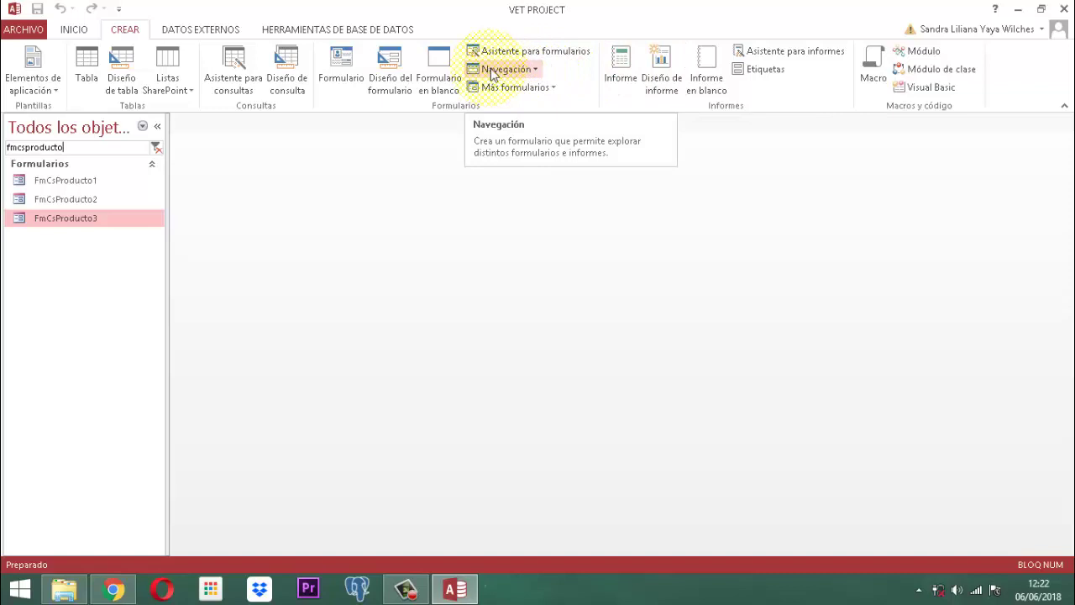
Step: Create a navigation form using the Pestañas horizontales layout
left_click(536, 69)
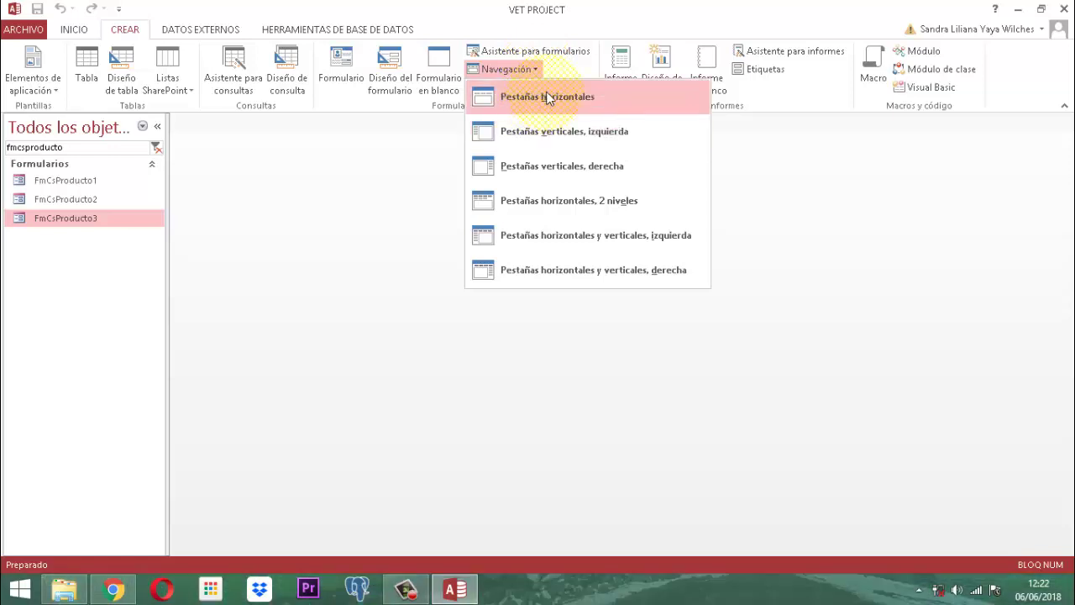
left_click(547, 96)
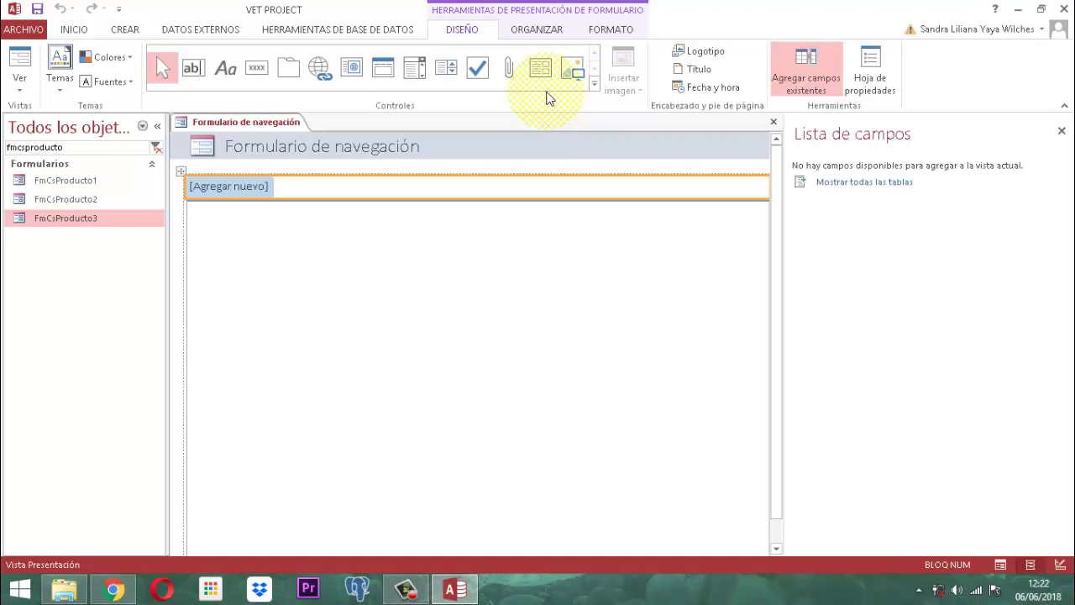
Step: Save the new navigation form under the name FmCsMnProducto
right_click(257, 126)
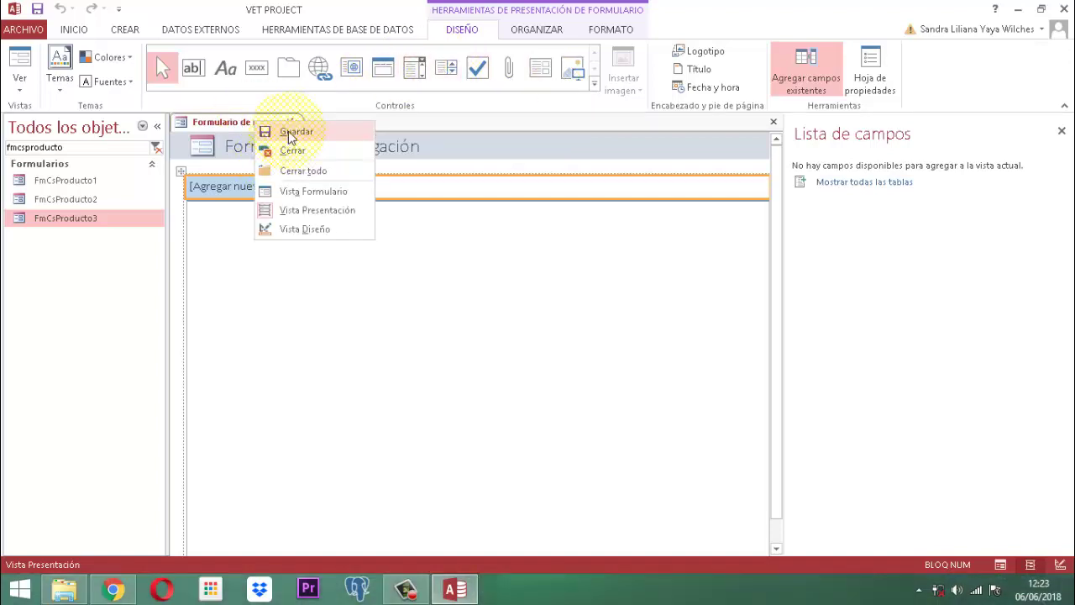
left_click(288, 131)
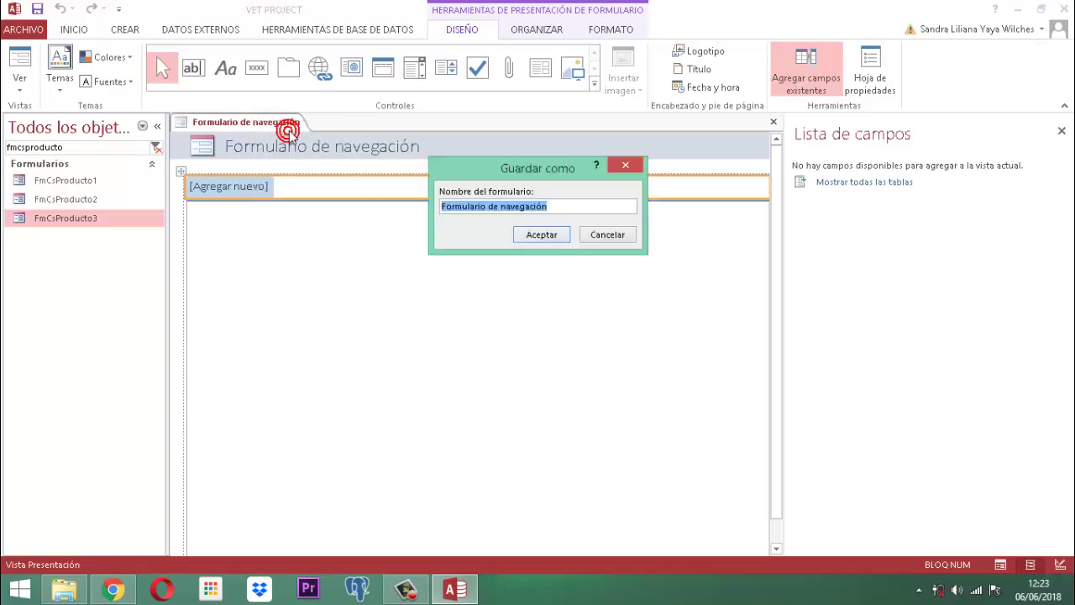
type("f")
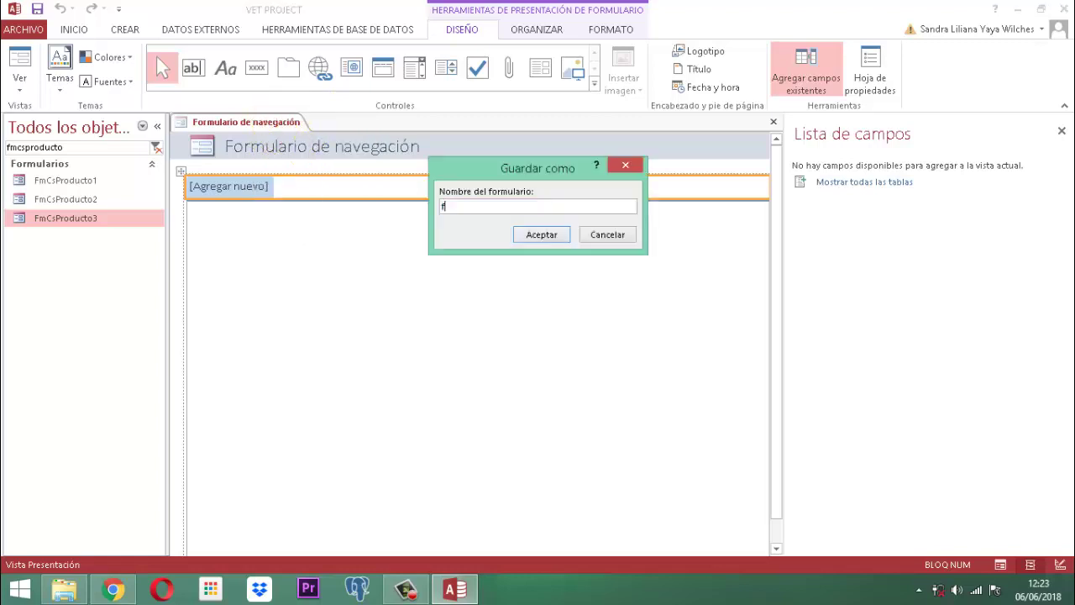
key("BackSpace")
key("Caps_Lock")
type("F")
key("Caps_Lock")
type("m")
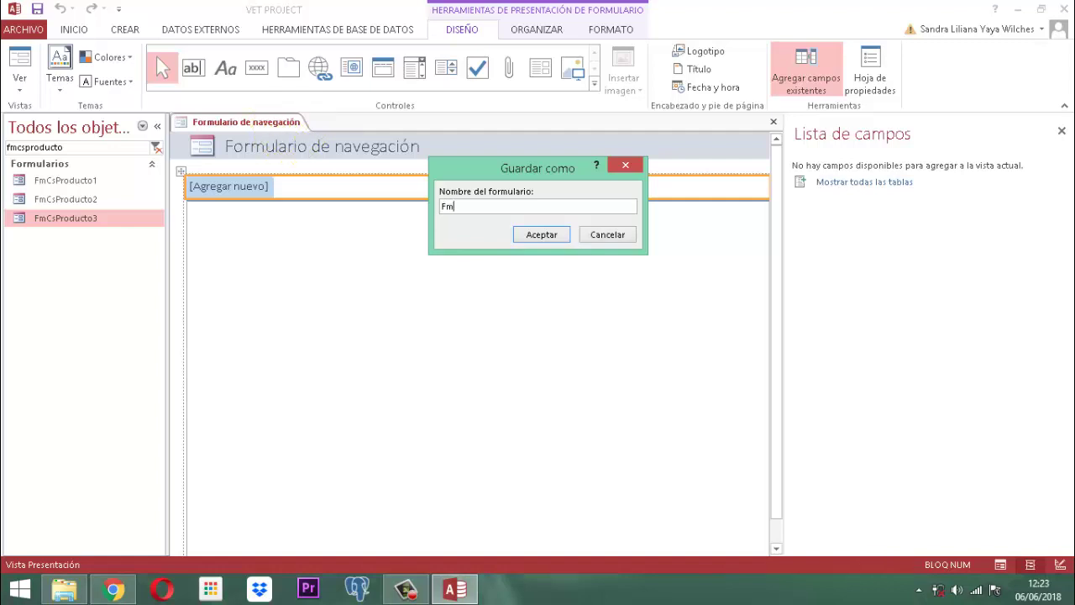
type("CsMnProducto")
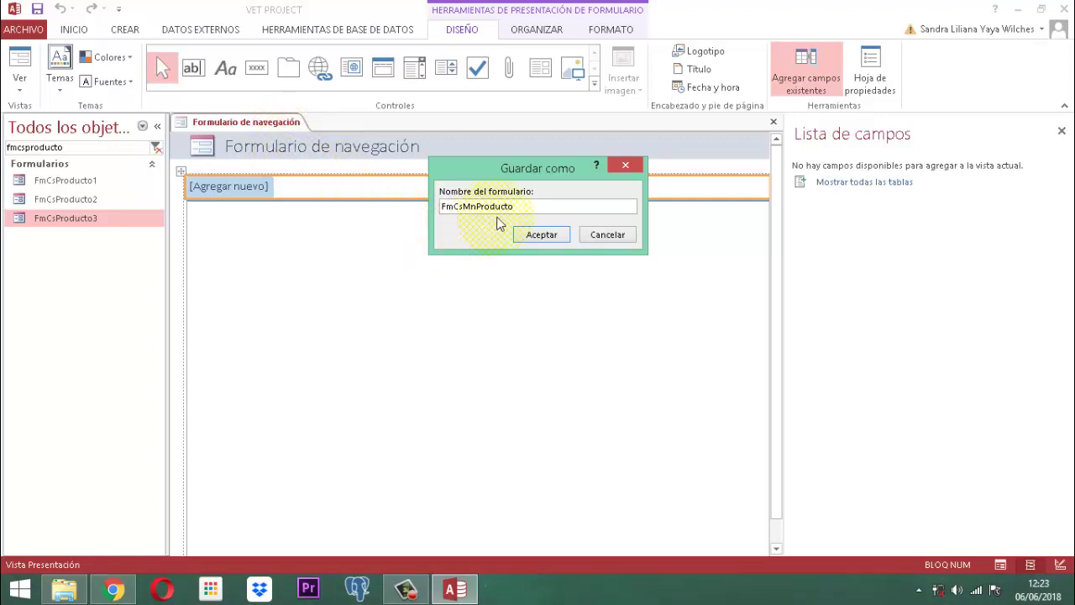
left_click(543, 235)
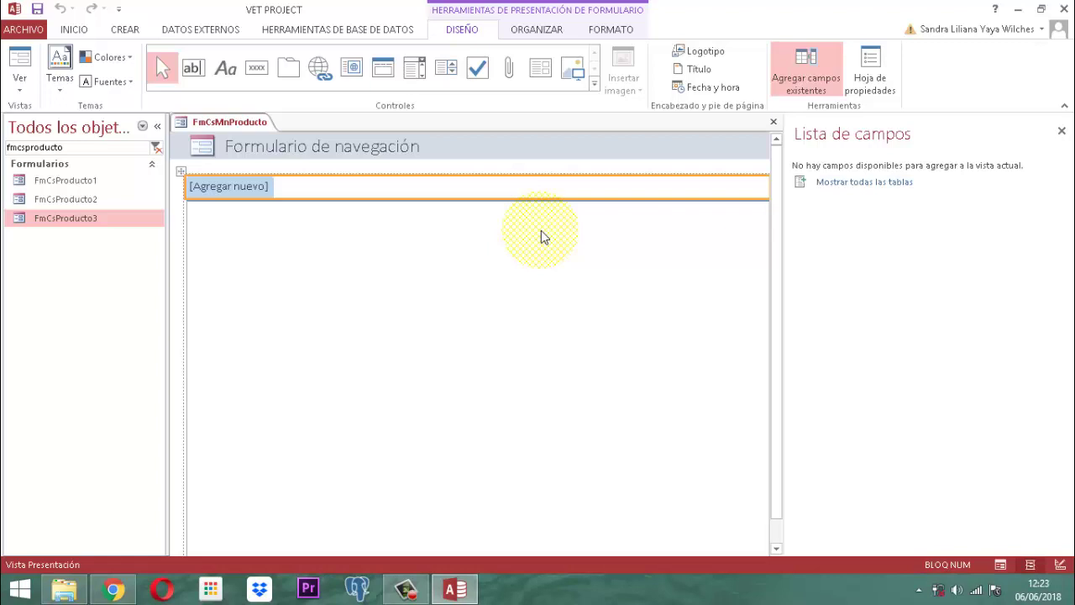
right_click(238, 128)
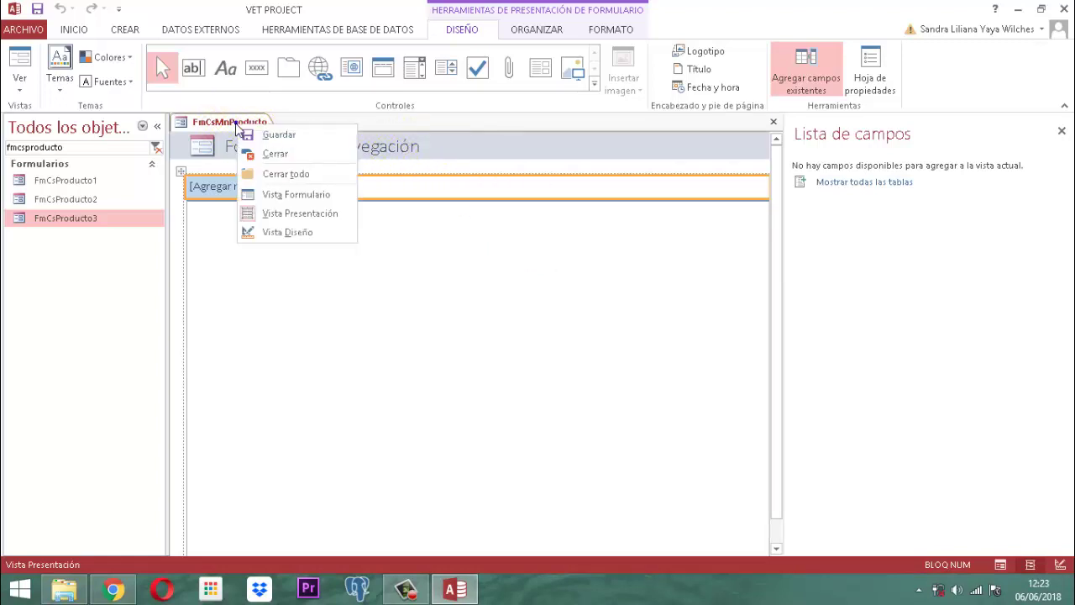
Step: Switch FmCsMnProducto to Design view and show the whole form's property sheet
left_click(287, 232)
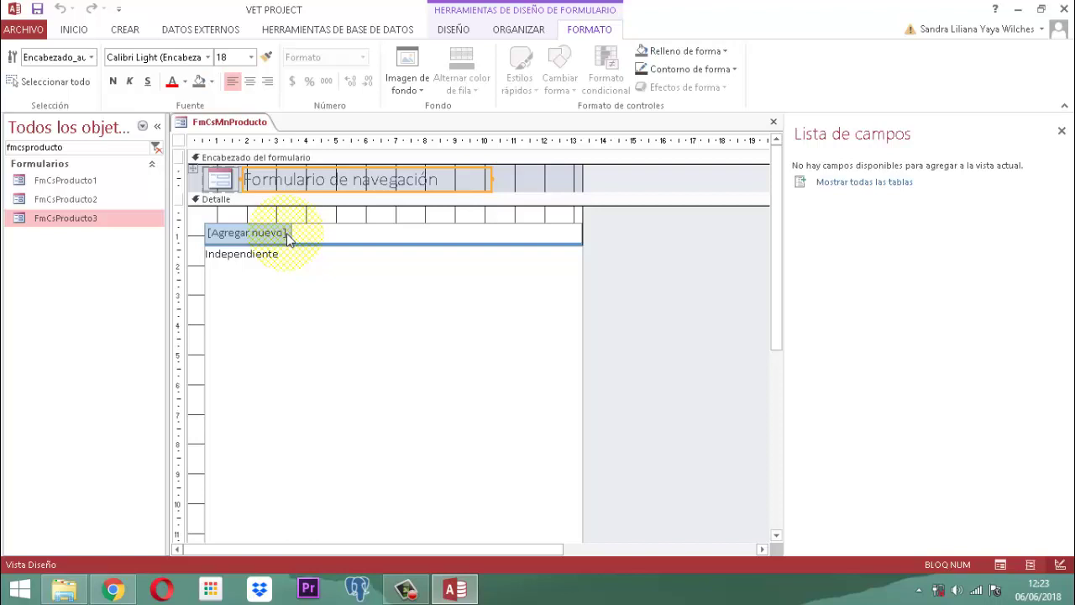
left_click(177, 142)
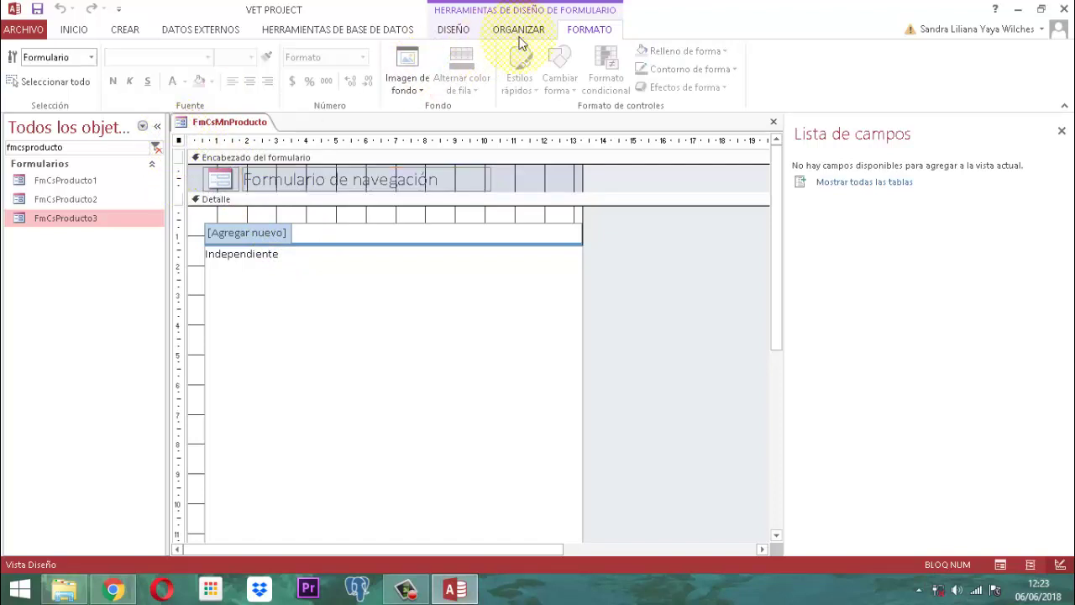
left_click(463, 29)
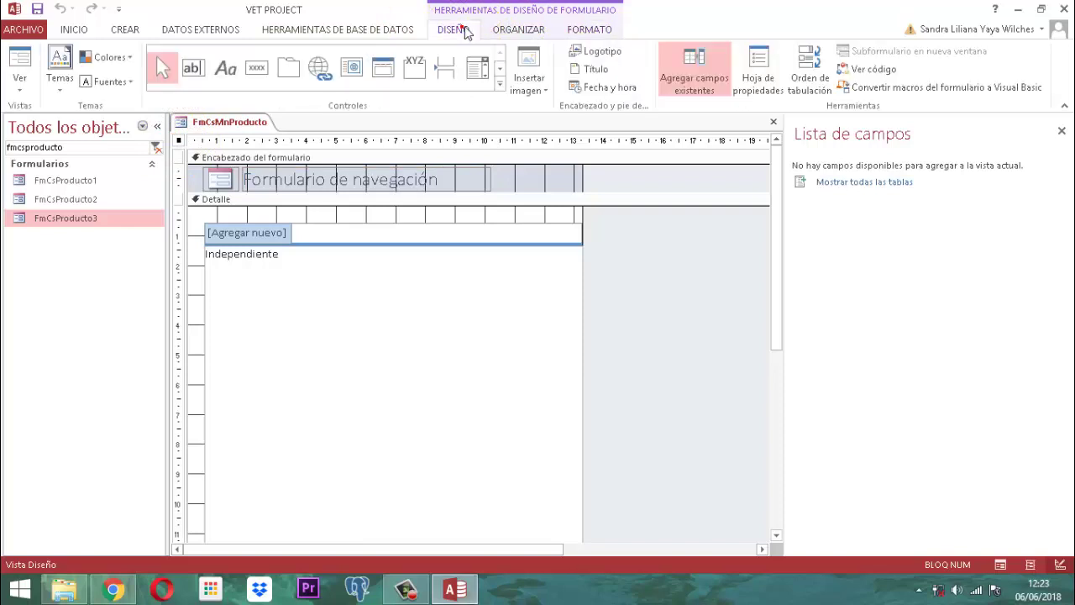
left_click(771, 74)
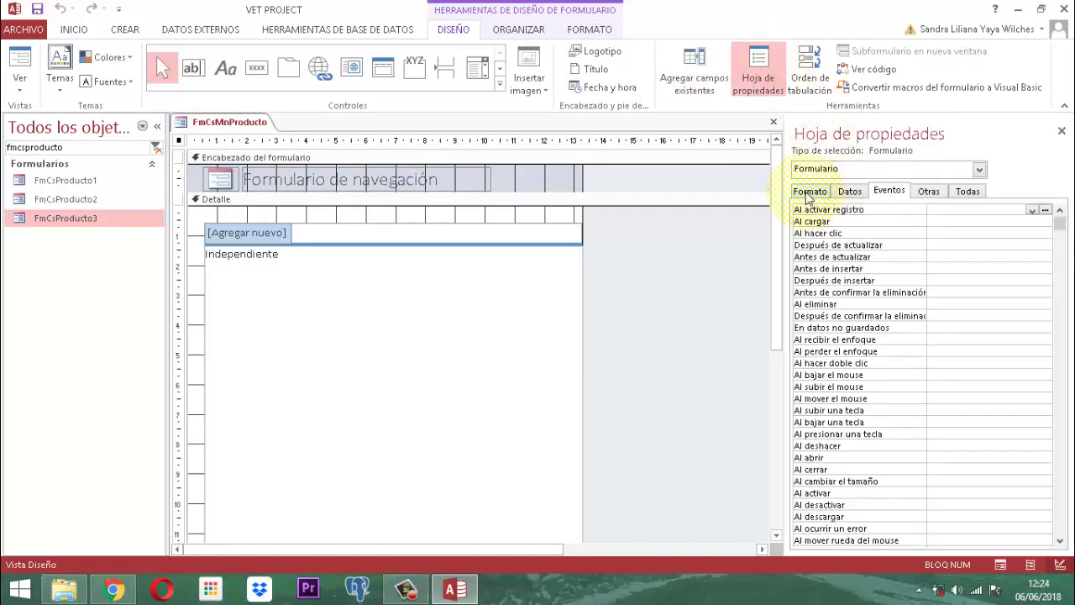
Step: Set the form's caption to MODULO PRODUCTOS in the Formato properties
left_click(809, 191)
left_click(952, 210)
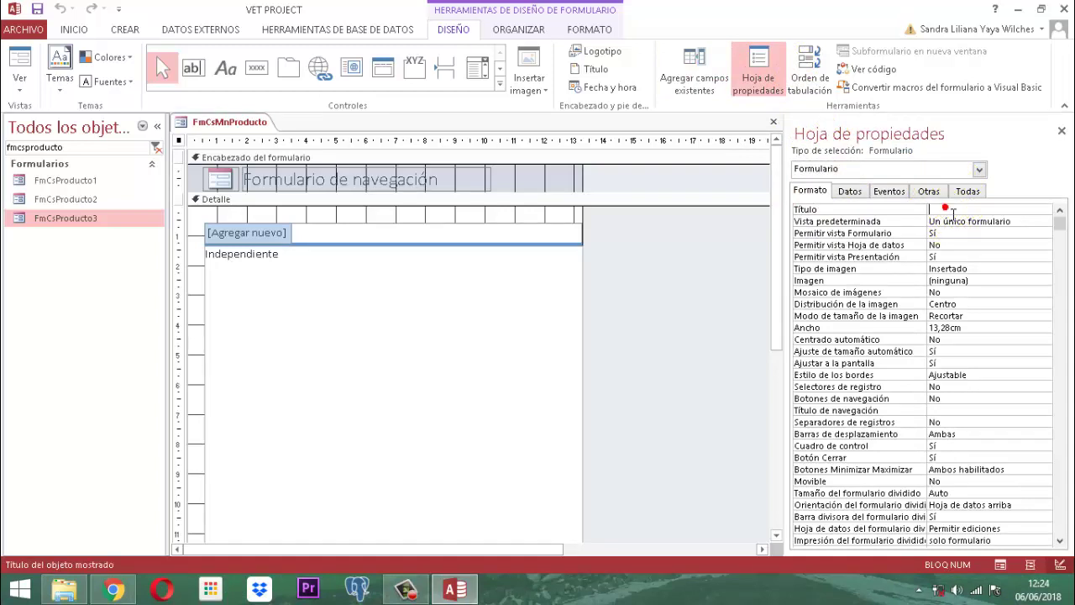
type("mo")
key("BackSpace")
key("Caps_Lock")
type("MODULO PROD")
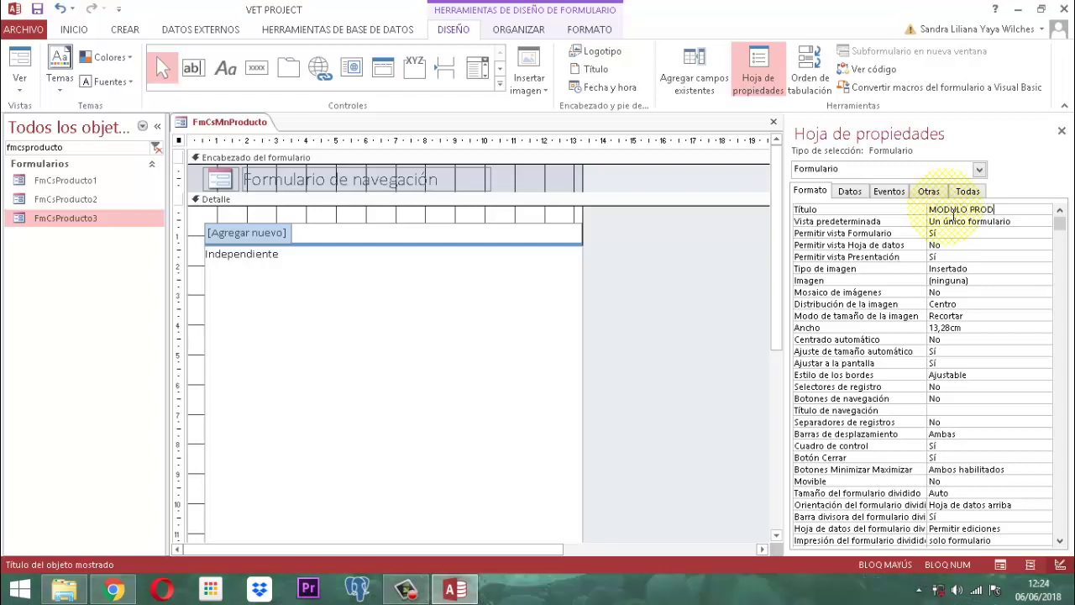
type("UCTOS")
key("Down")
key("Down")
key("Down")
key("Down")
key("Down")
key("Down")
key("Down")
key("Down")
key("Down")
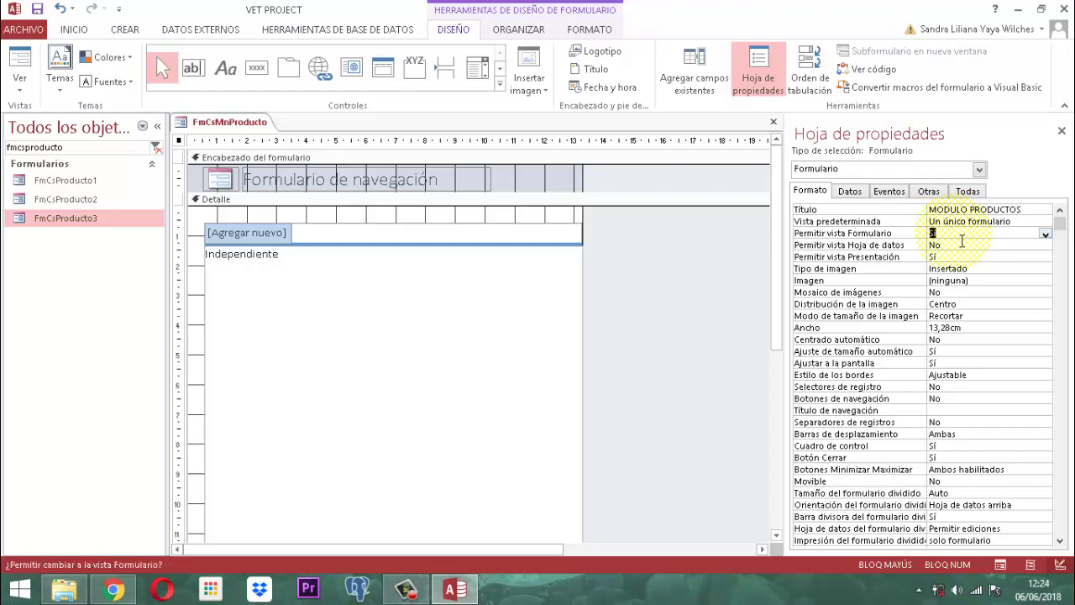
Step: Set automatic centring to Sí, scroll bars to Ninguna and min/max buttons to Ninguno
key("Down")
key("Down")
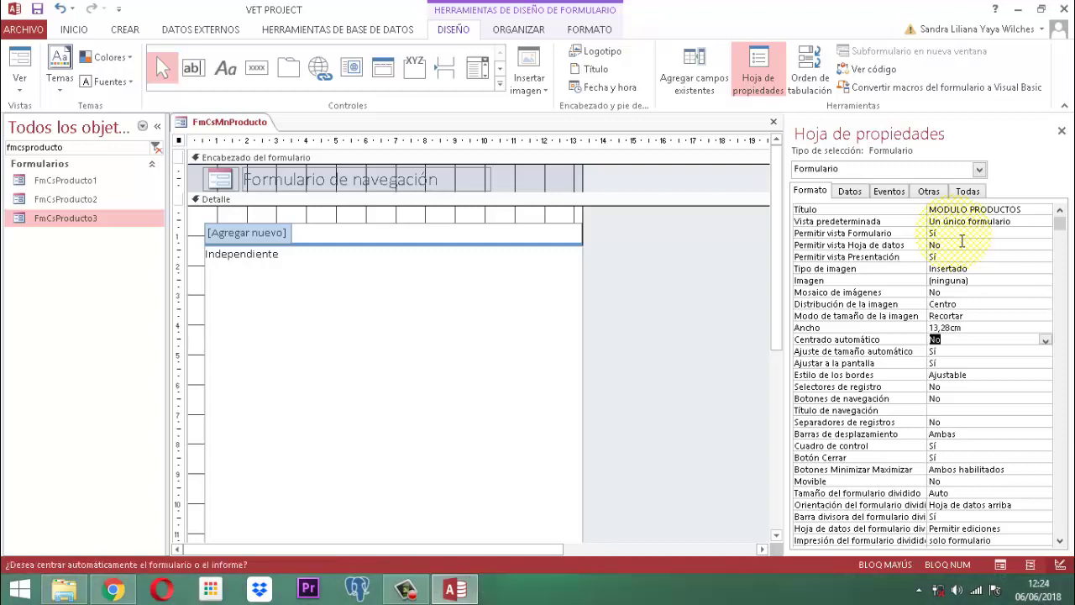
type("S")
key("Down")
key("Down")
key("Down")
key("Down")
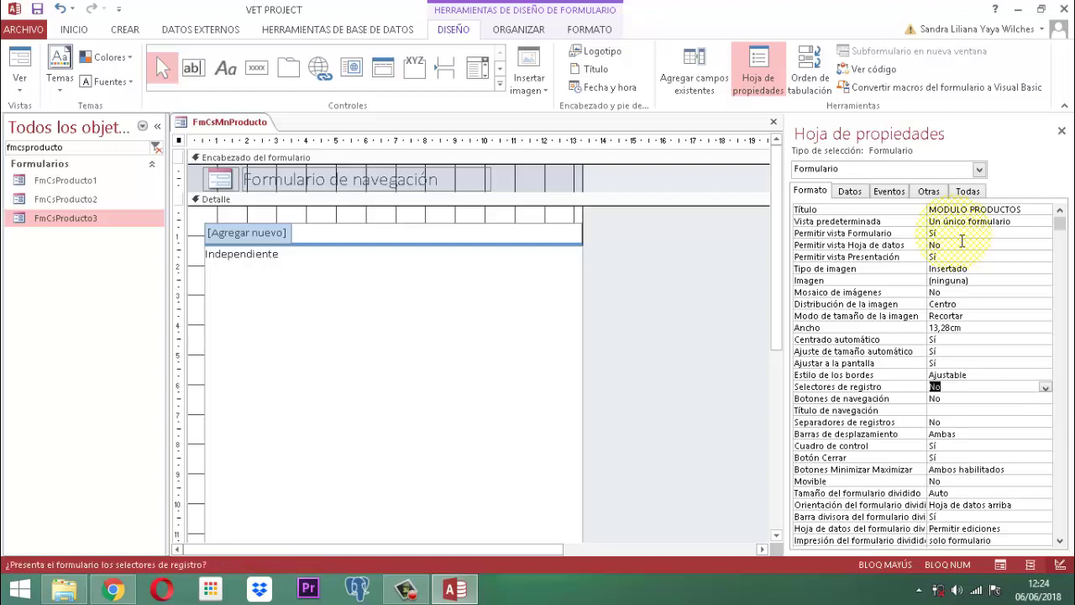
key("Down")
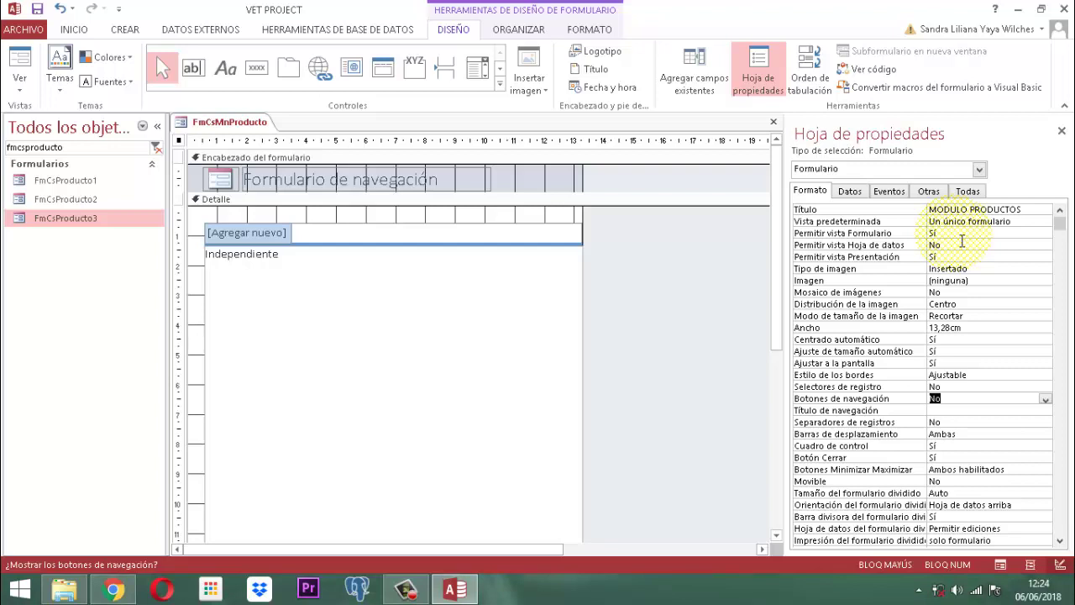
key("Down")
key("Down")
key("Down")
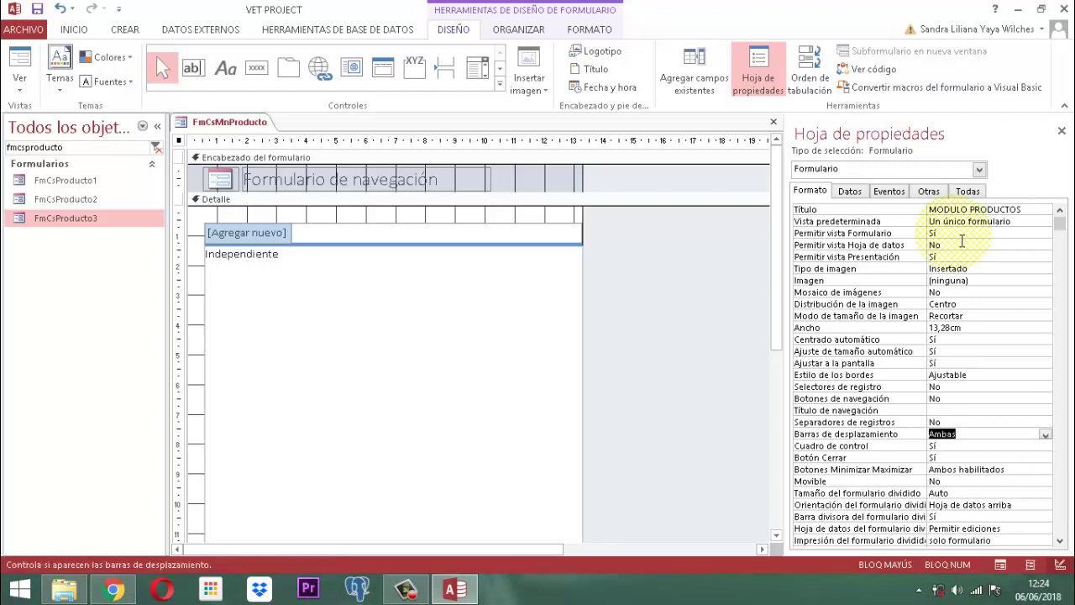
type("Ninguna")
key("Return")
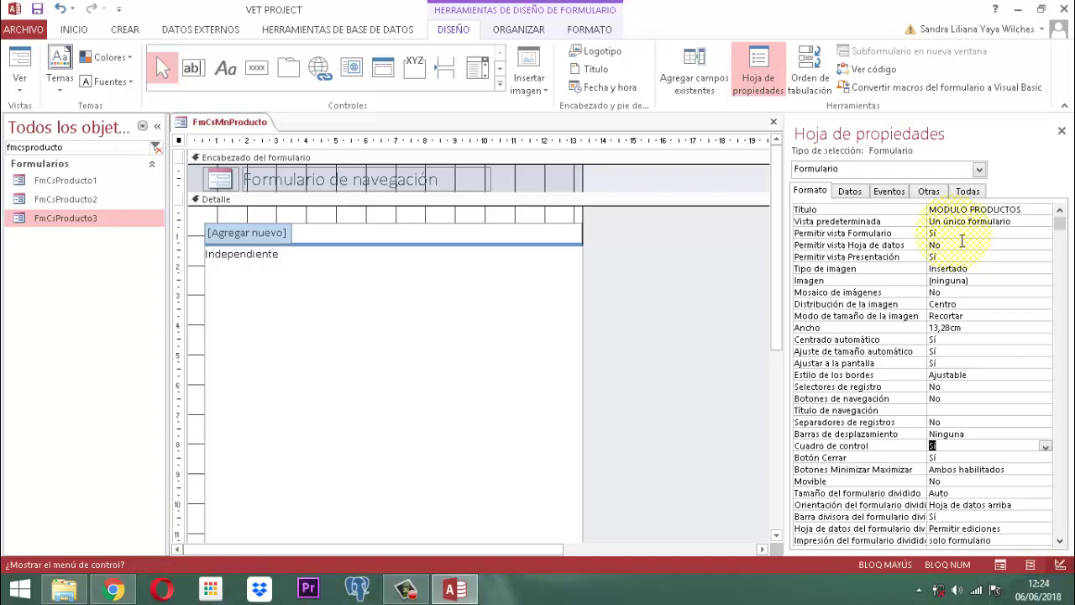
key("Down")
key("Down")
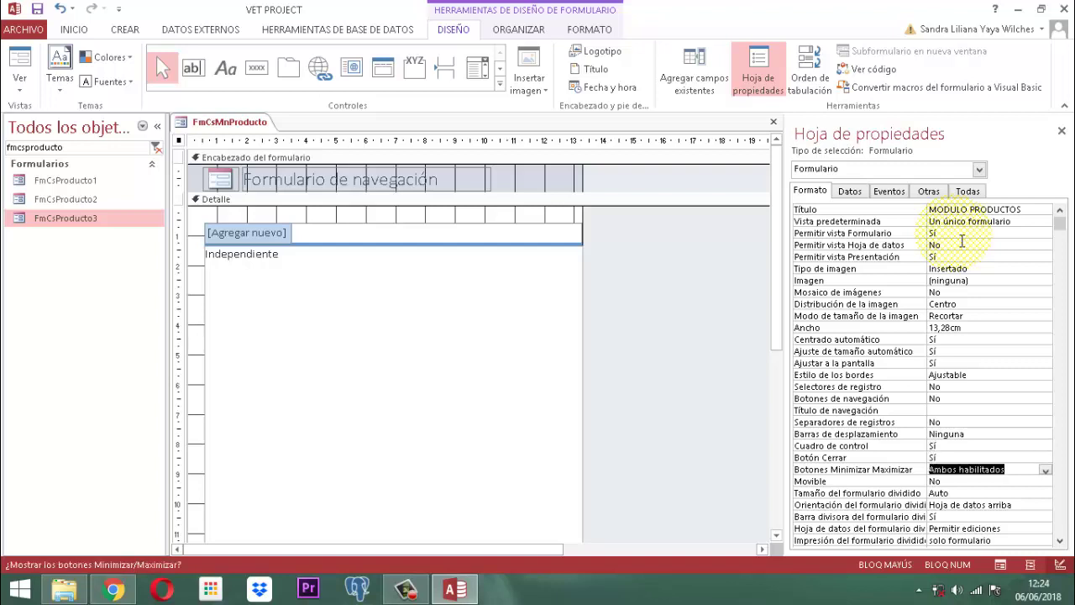
type("Ninguno")
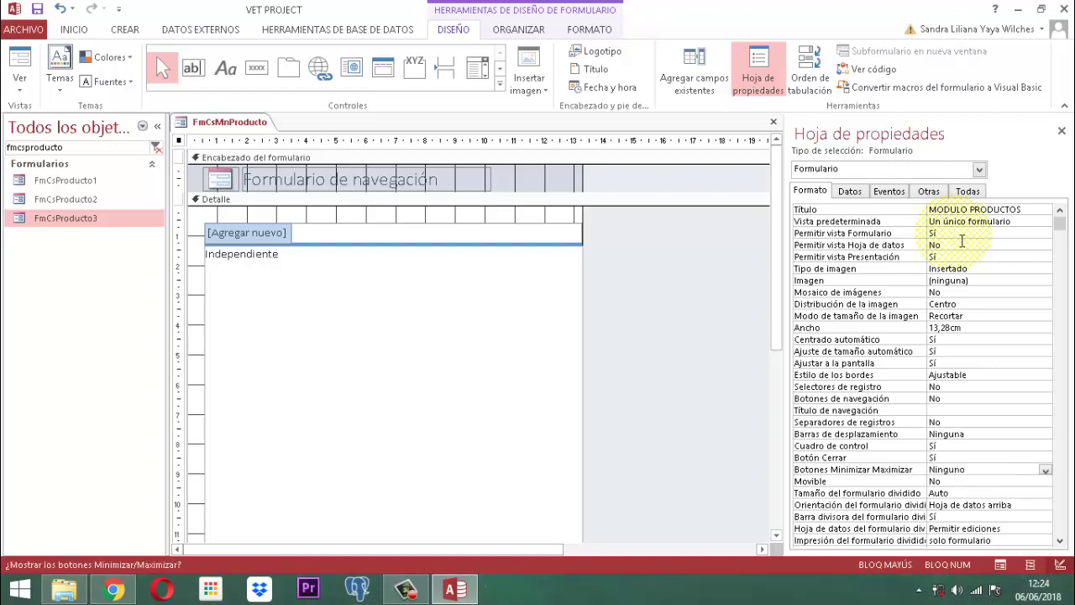
key("Return")
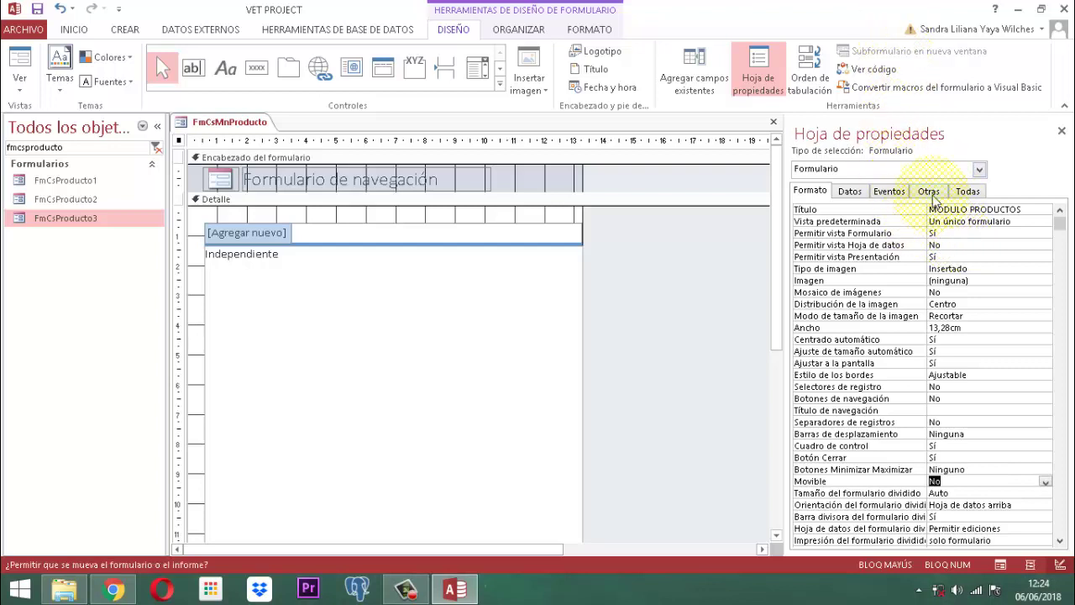
Step: Set Emergente to Sí on the Otras tab, then close the property sheet
left_click(931, 192)
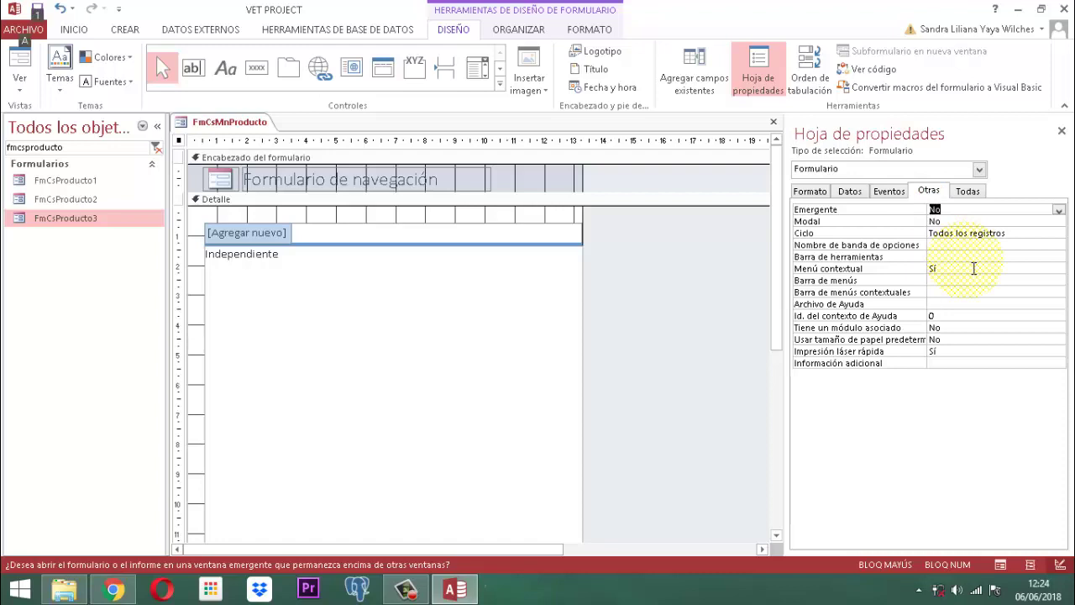
key("alt+Down")
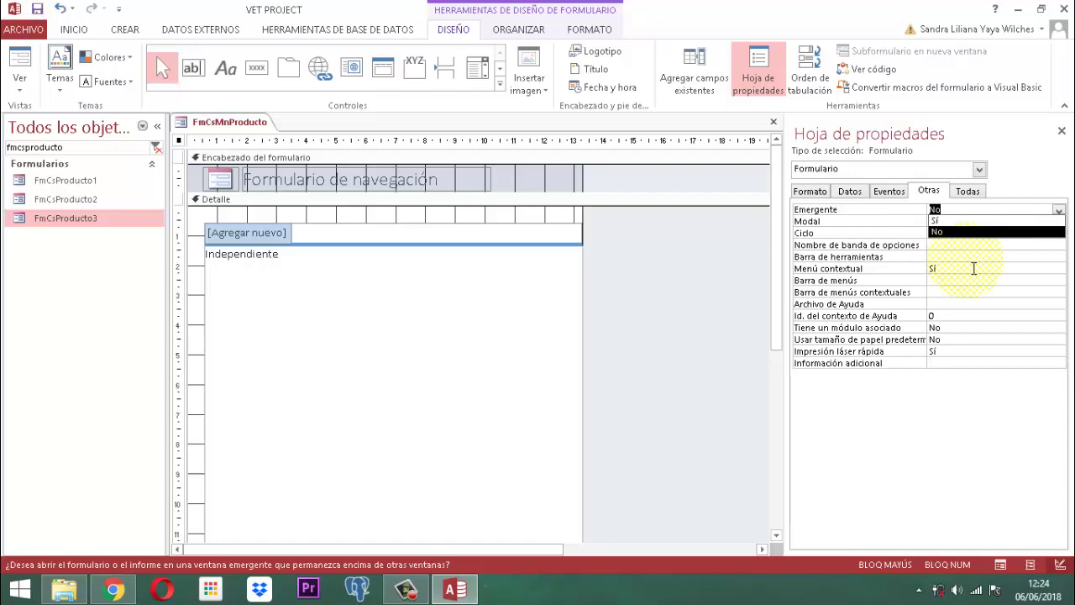
key("Up")
key("Return")
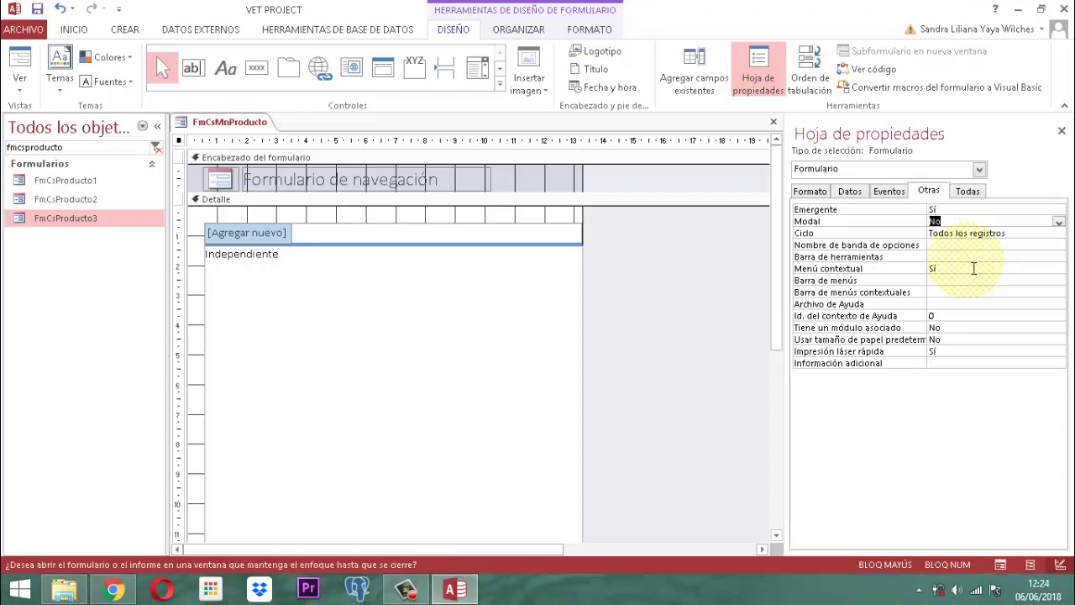
left_click(1062, 132)
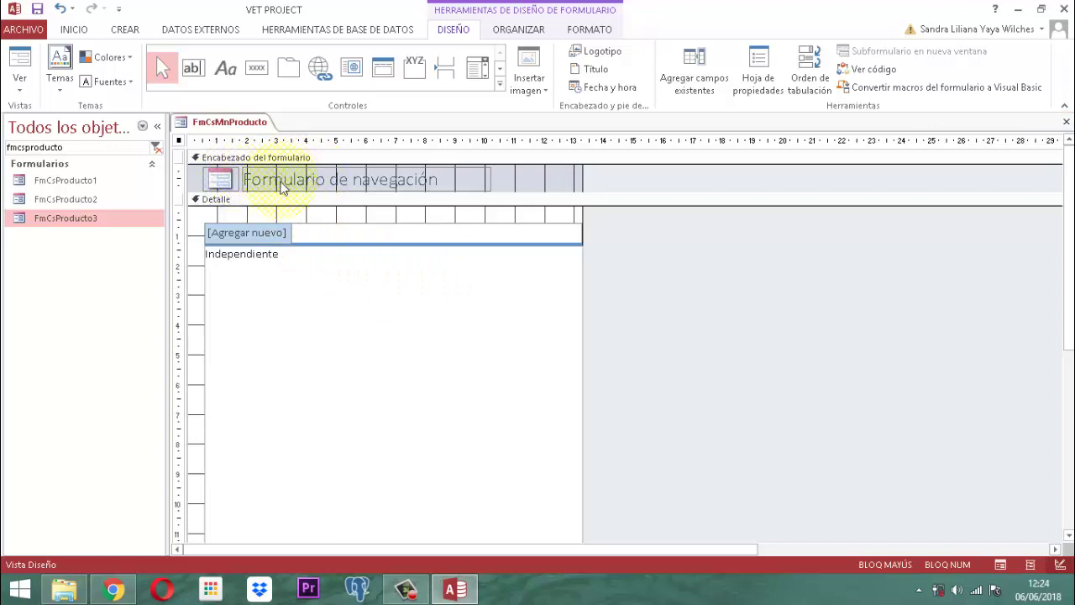
Step: Replace the header label text 'Formulario de navegación' with CONSULTAS PRODUCTOS in capitals
left_click(365, 183)
left_click(454, 178)
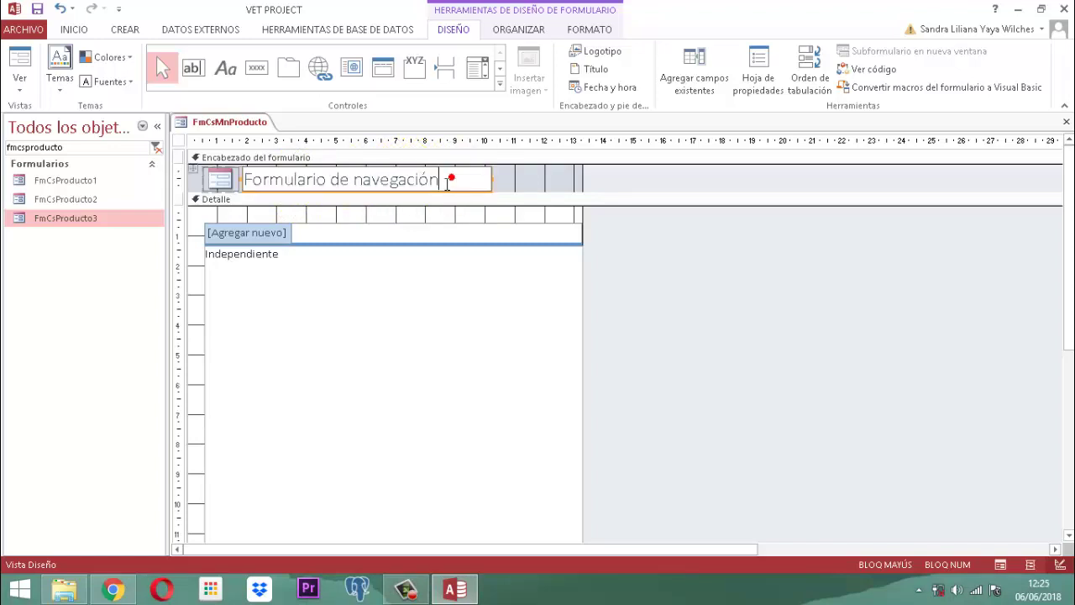
left_click_drag(454, 178, 257, 185)
left_click(258, 185)
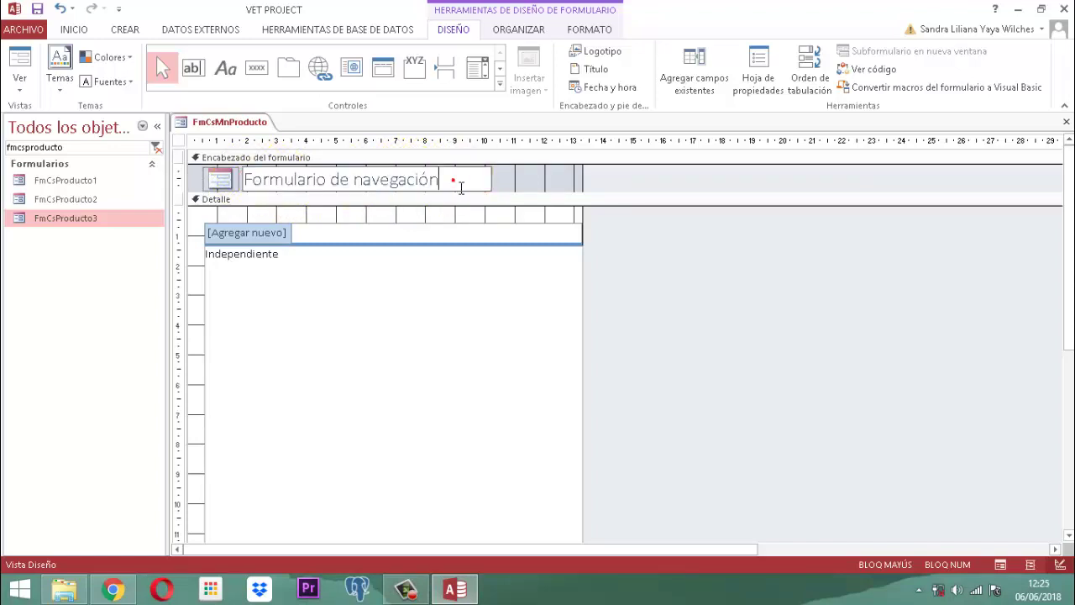
left_click_drag(454, 179, 256, 192)
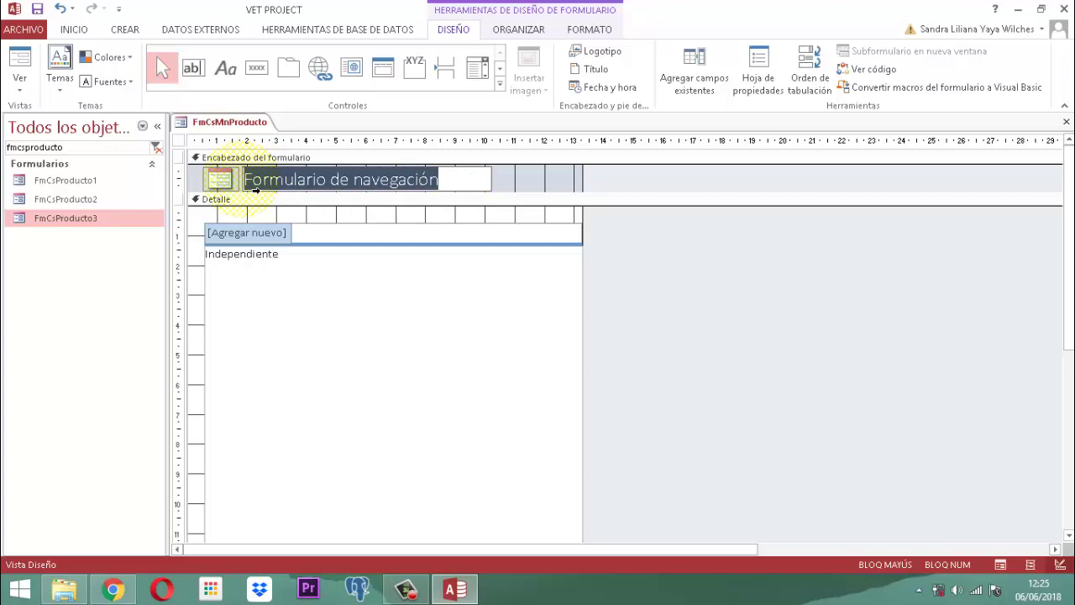
key("Caps_Lock")
type("conu")
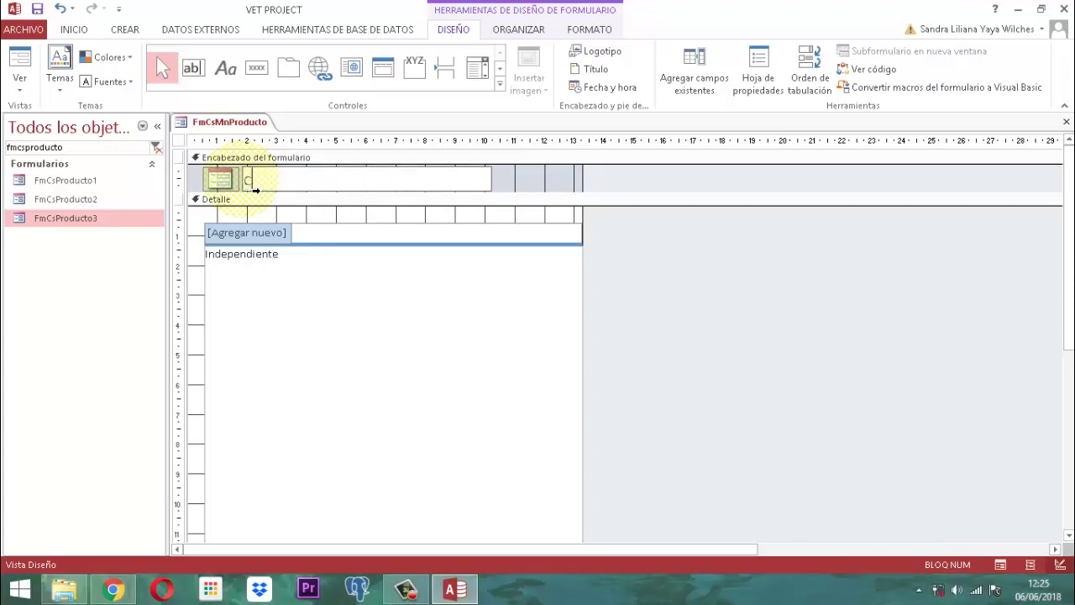
key("BackSpace")
key("BackSpace")
key("BackSpace")
key("BackSpace")
type("Con")
key("BackSpace")
key("BackSpace")
key("Caps_Lock")
key("BackSpace")
type("CONSULTAS PRODUCTOS")
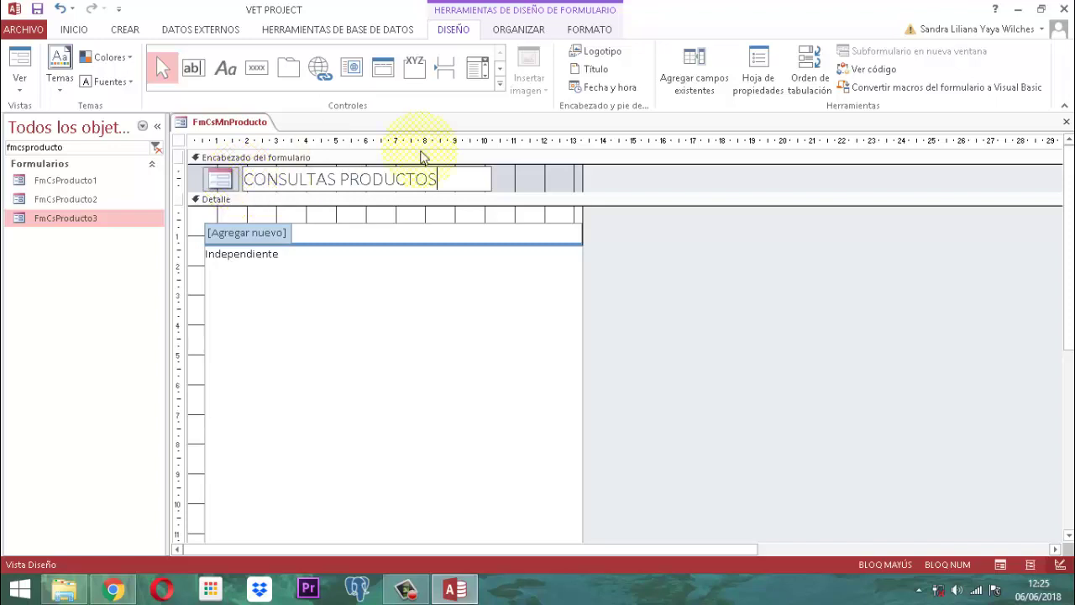
left_click(626, 183)
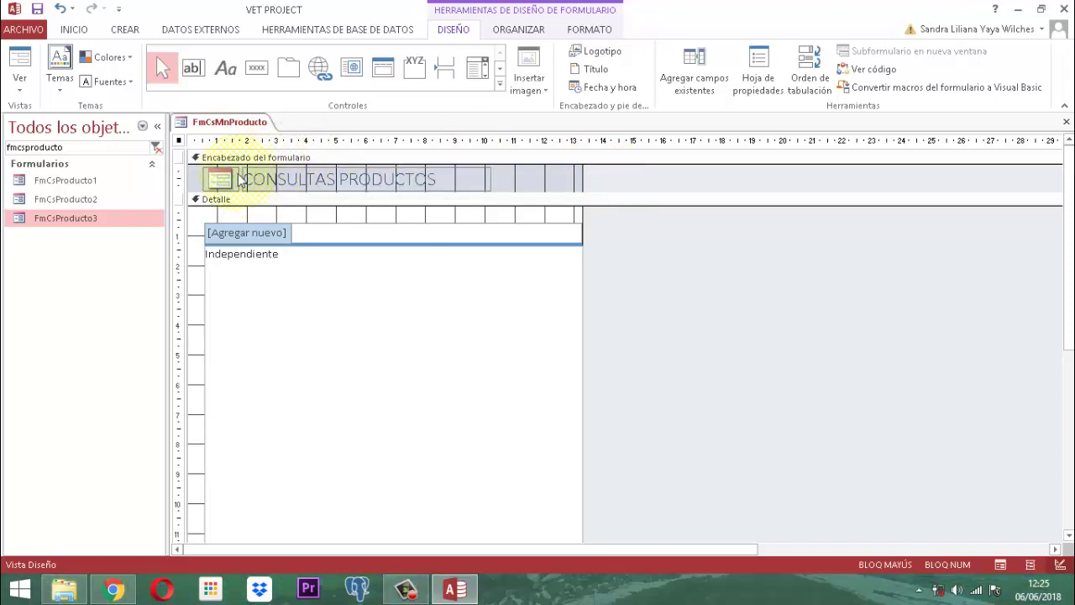
Step: Remove the header's layout grouping with Quitar diseño and delete the logo image
left_click(193, 172)
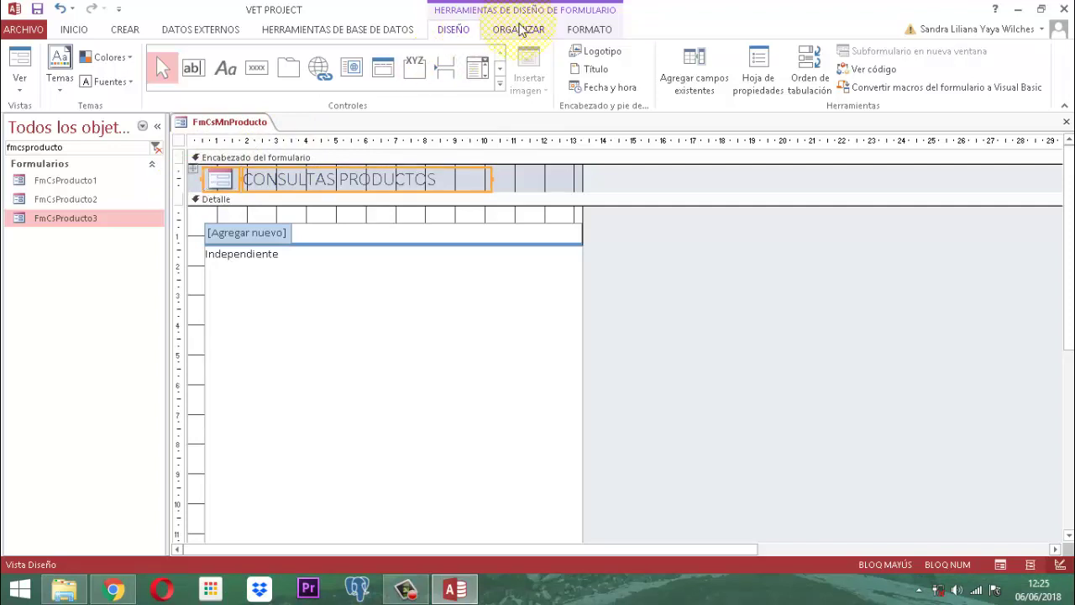
left_click(518, 30)
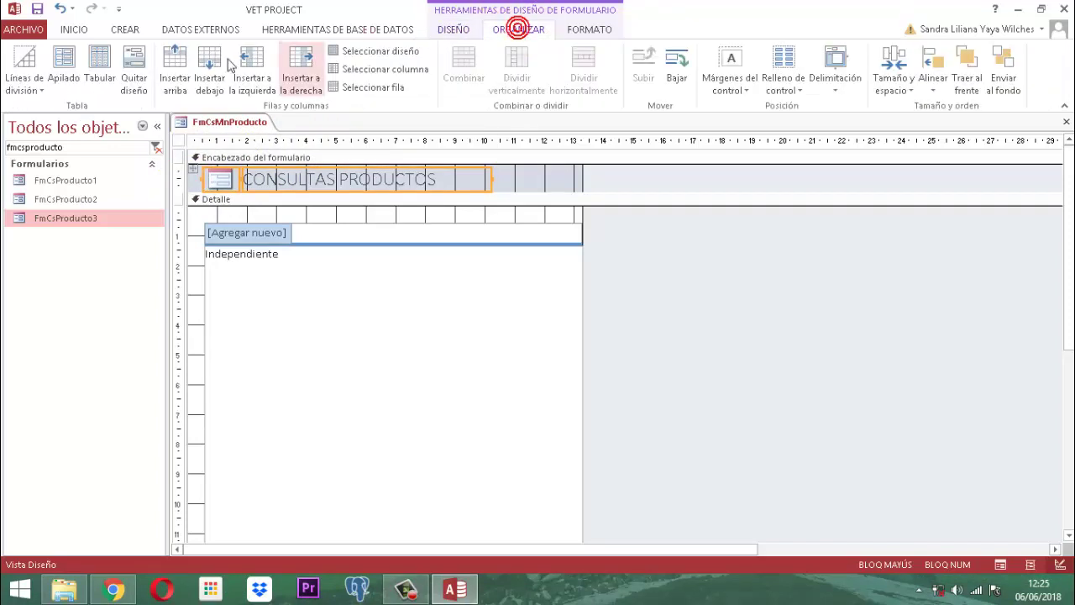
left_click(127, 69)
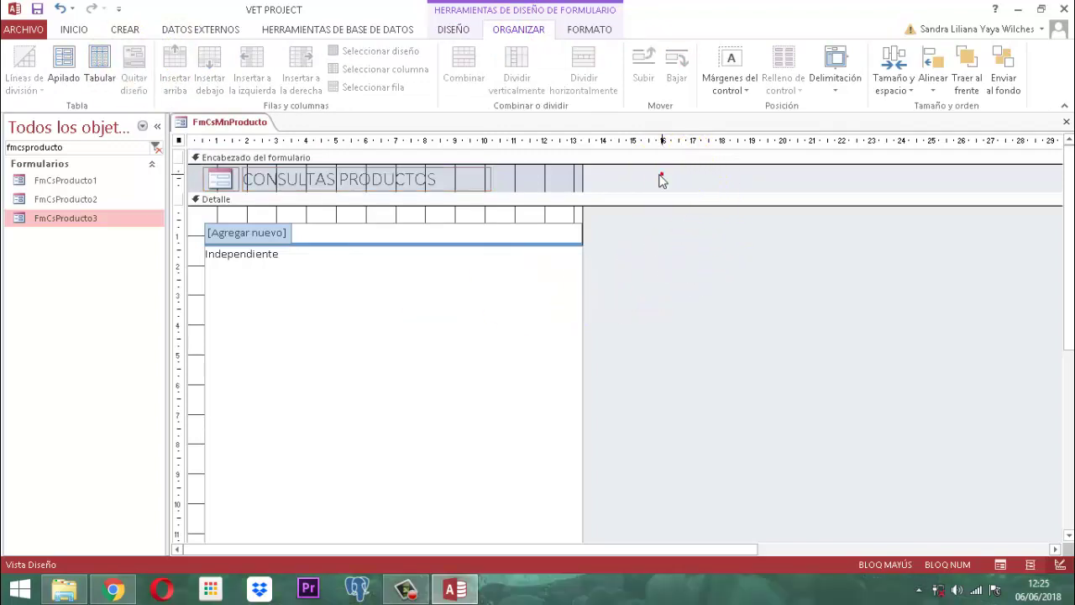
left_click(235, 191)
key("Delete")
Step: Nudge the CONSULTAS PRODUCTOS title left and widen the form to about 22 cm
left_click(275, 181)
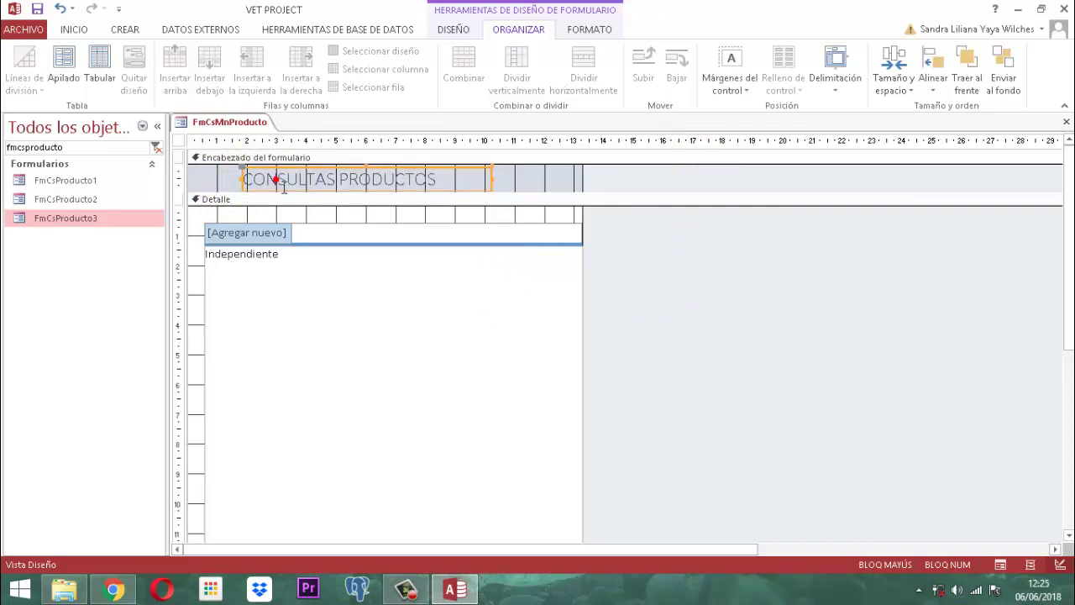
key("Left")
key("Left")
key("Left")
key("Left")
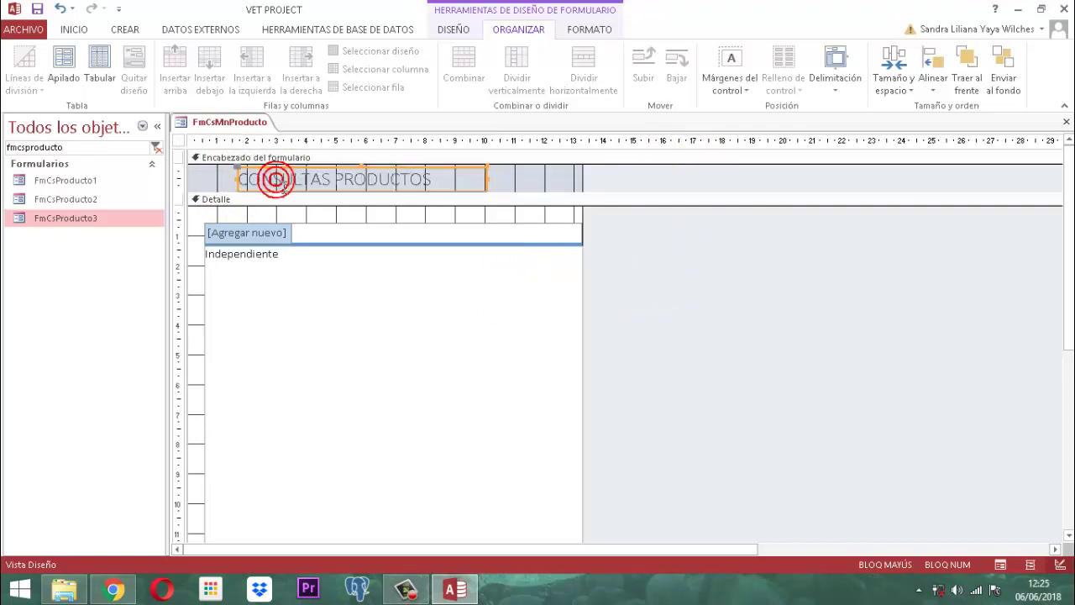
key("Left")
key("Left")
key("Left")
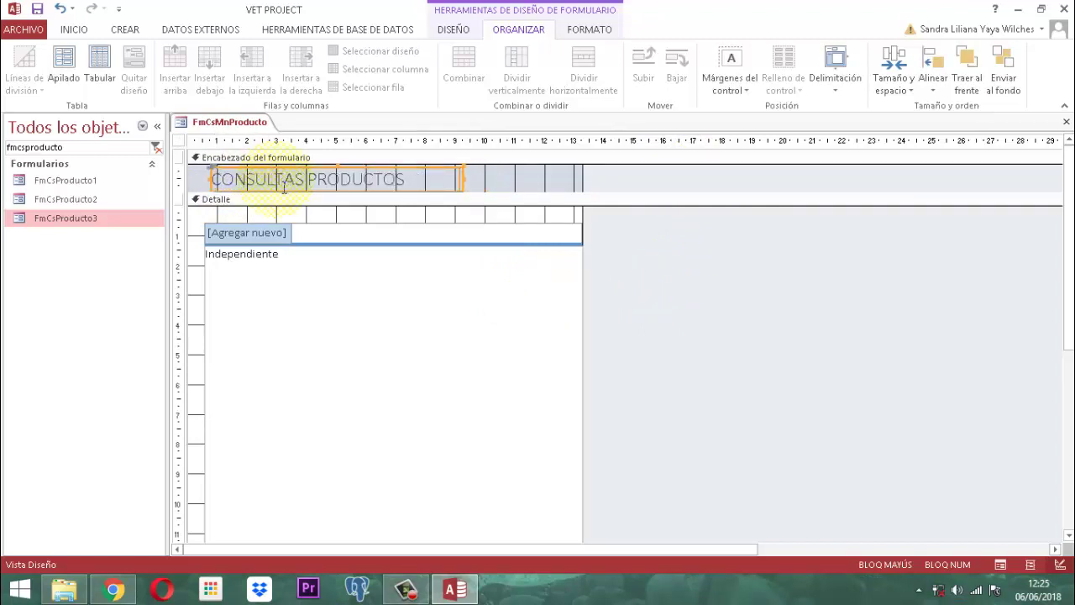
key("Left")
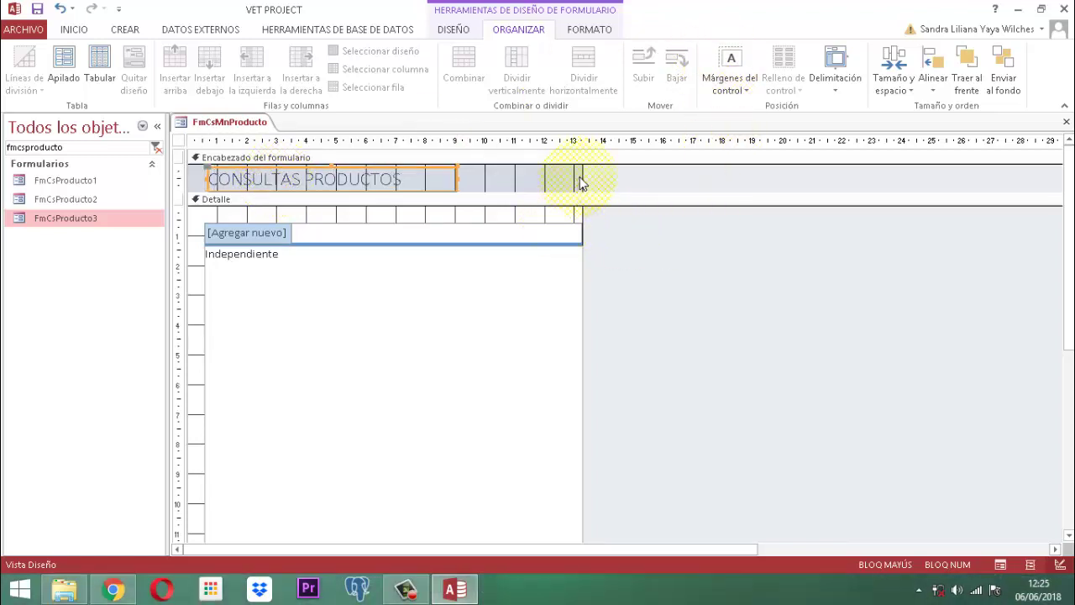
left_click_drag(584, 179, 848, 172)
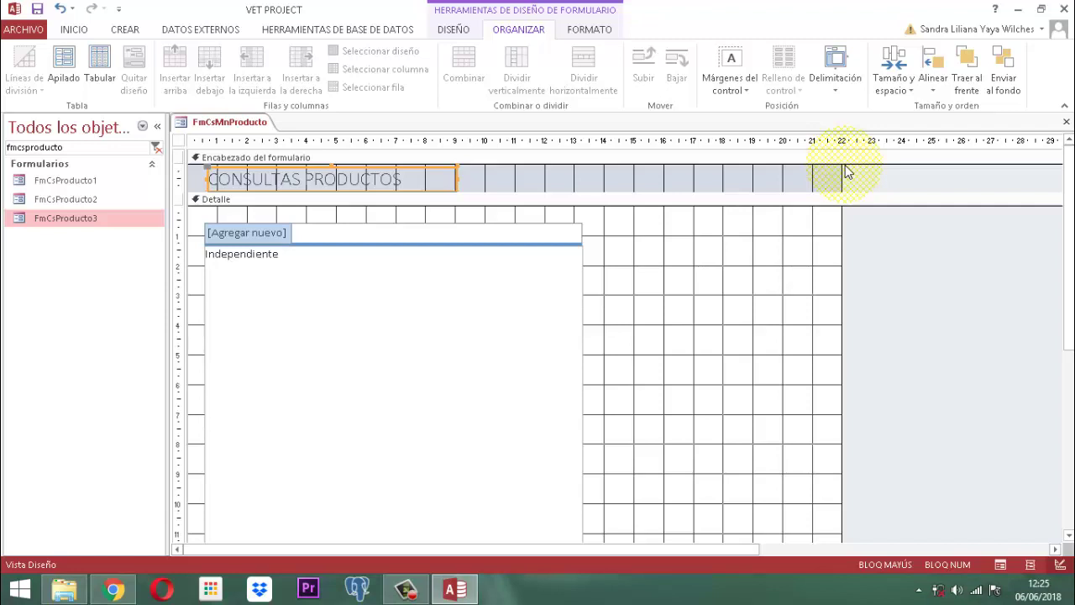
left_click(746, 184)
left_click(451, 184)
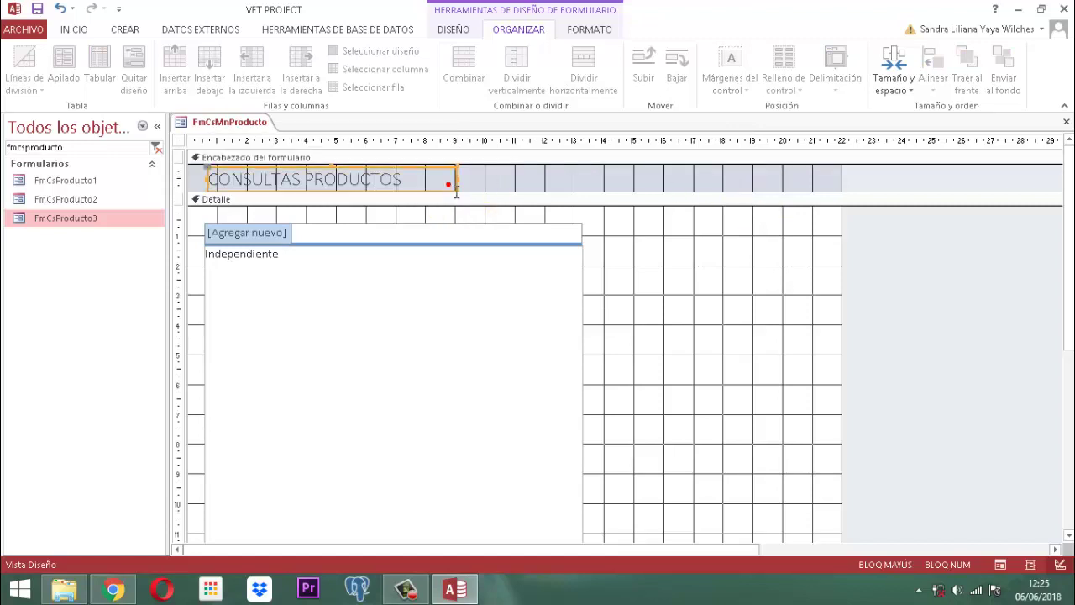
Step: Make the CONSULTAS PRODUCTOS title black and bold
left_click(589, 29)
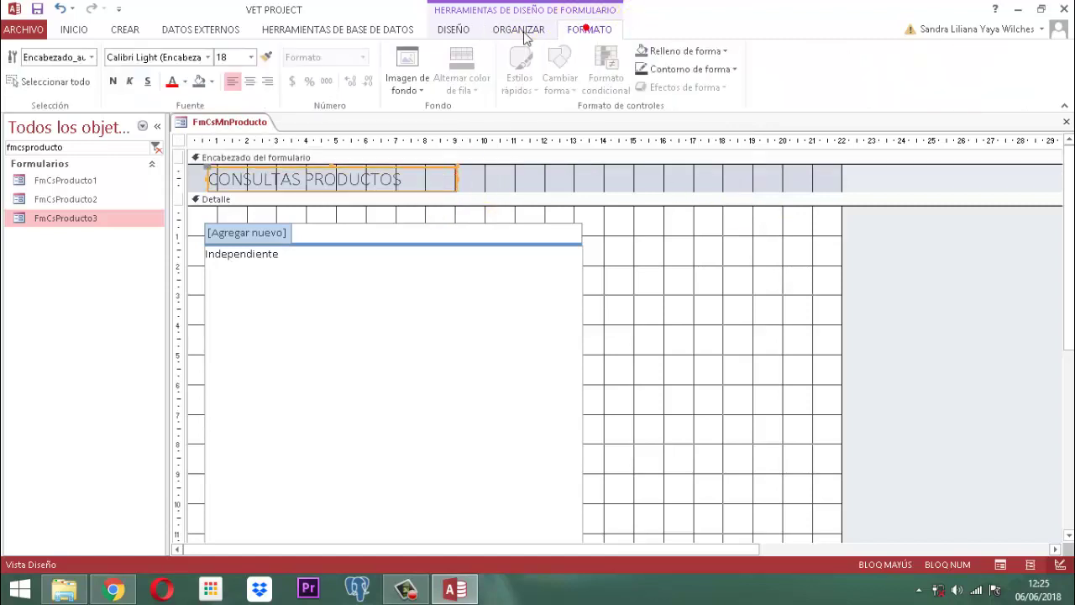
left_click(186, 81)
left_click(184, 135)
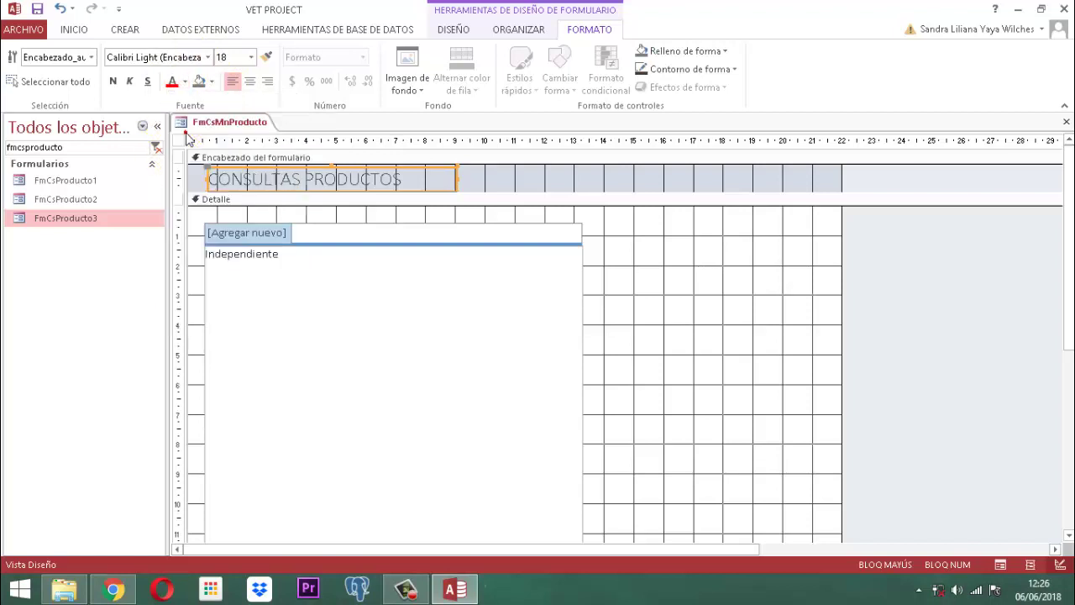
left_click(113, 81)
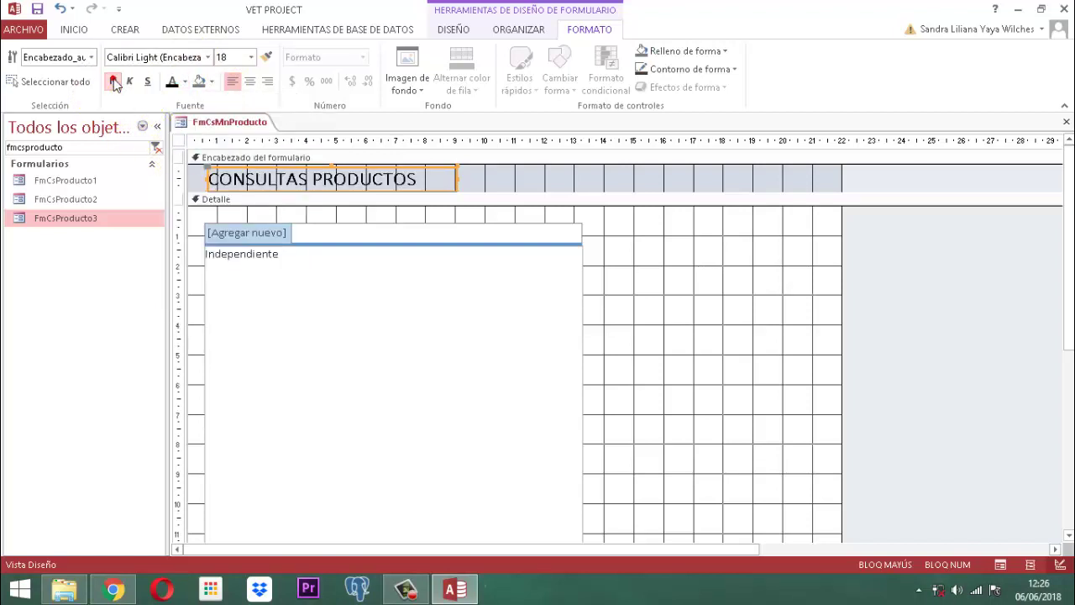
Step: Fill the form header and detail sections with light green
left_click(524, 176)
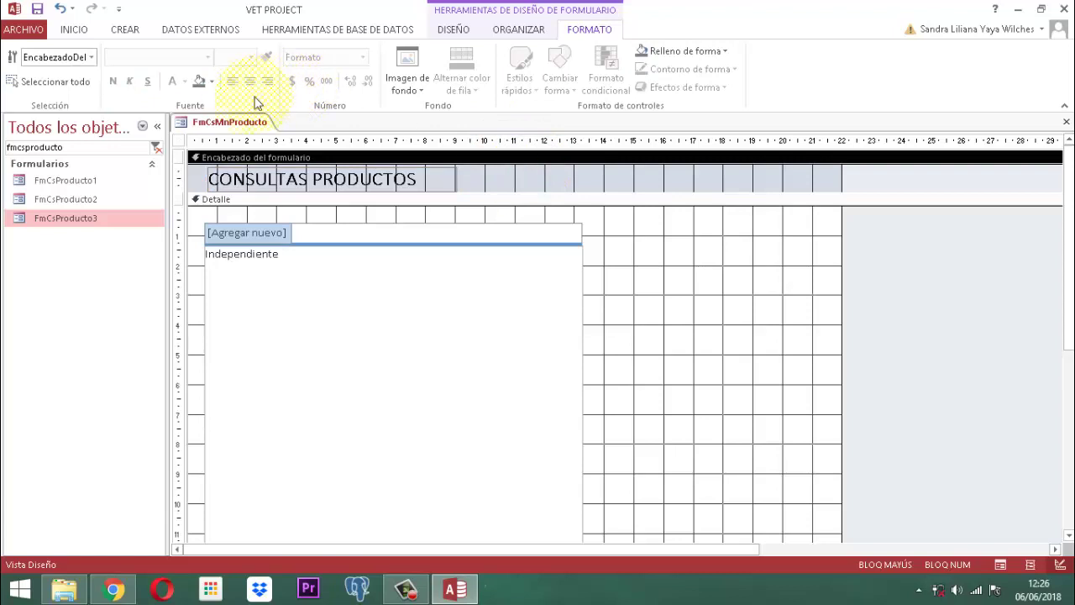
left_click(212, 81)
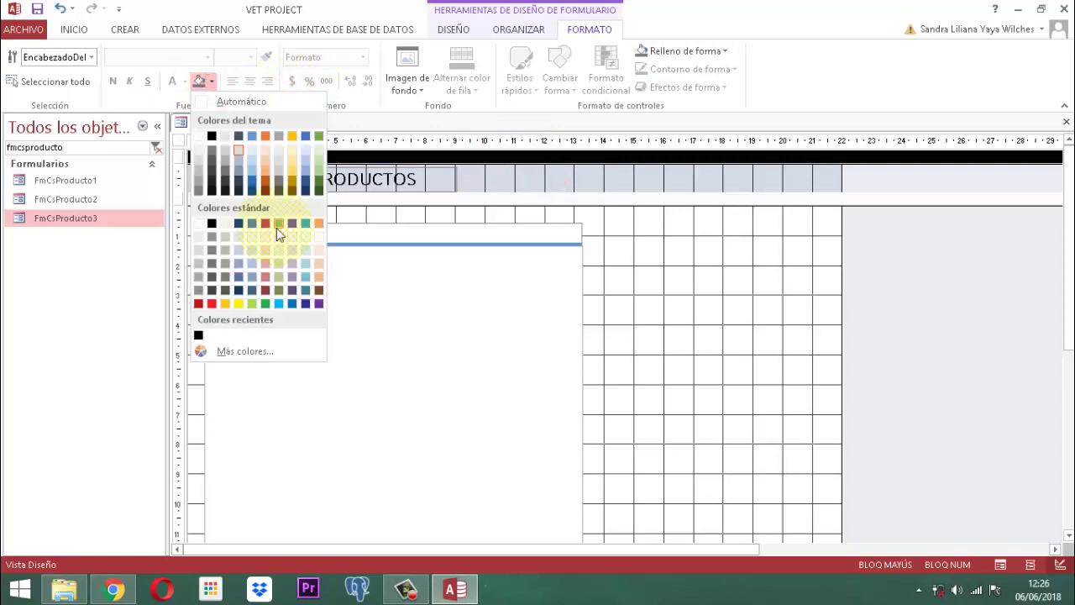
left_click(252, 303)
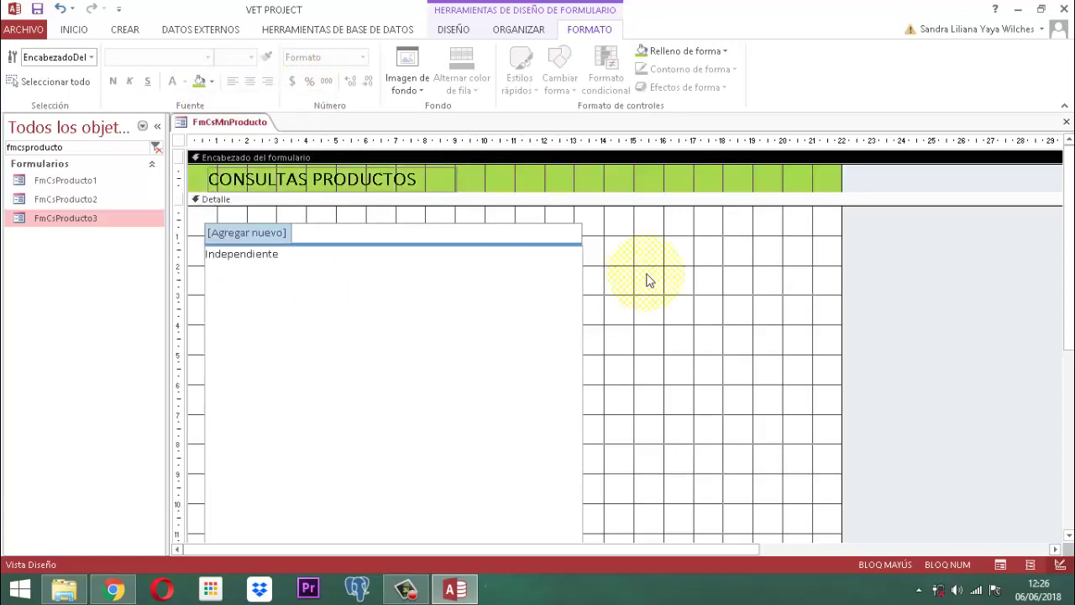
left_click(704, 227)
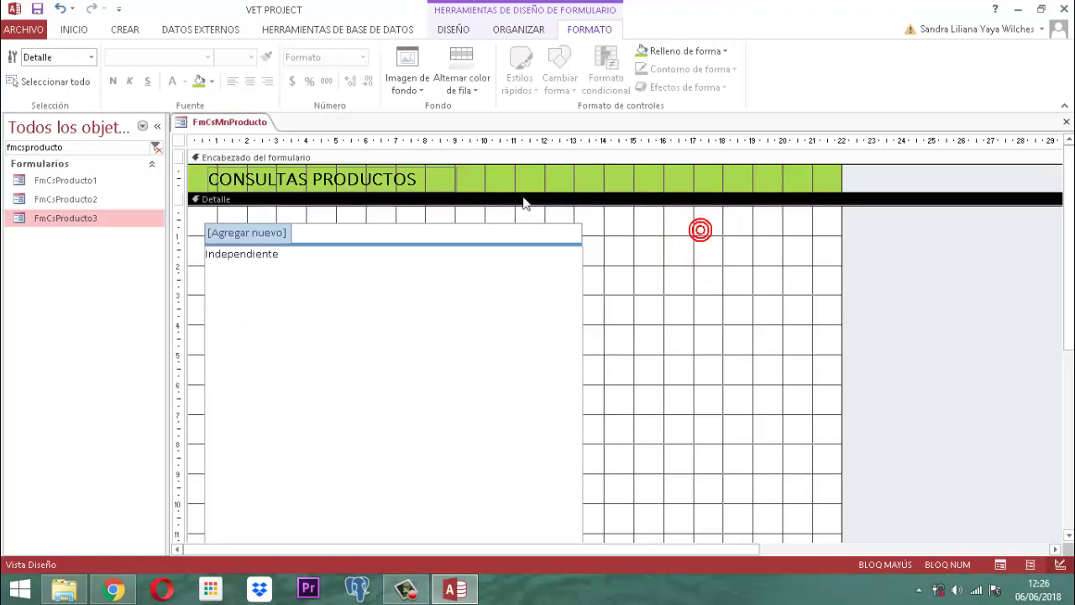
left_click(201, 84)
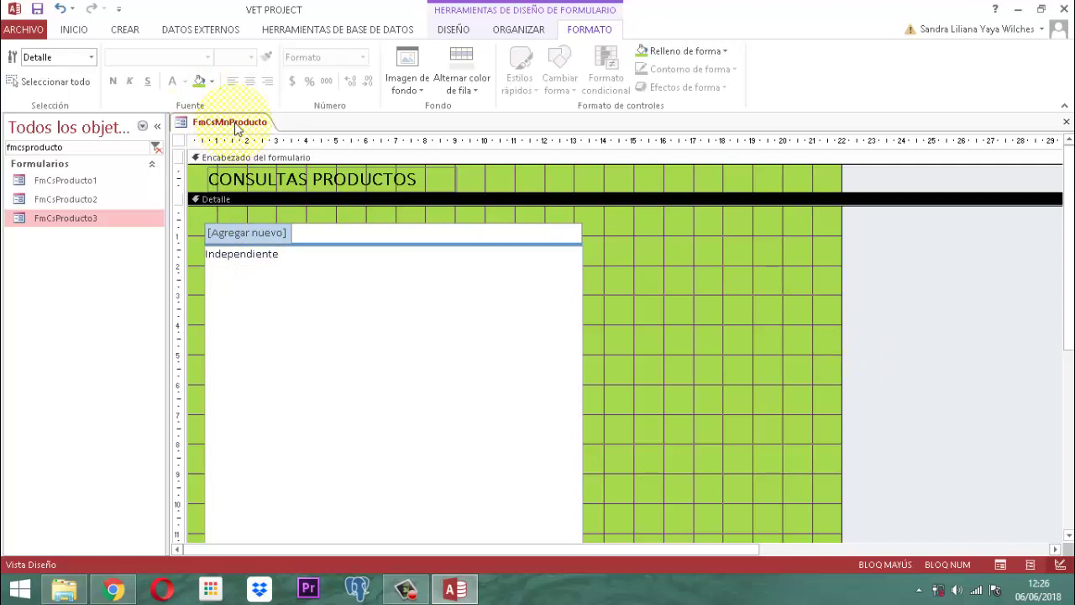
Step: Save the FmCsMnProducto form and reopen it in Vista Presentación (Layout View)
right_click(239, 127)
left_click(269, 131)
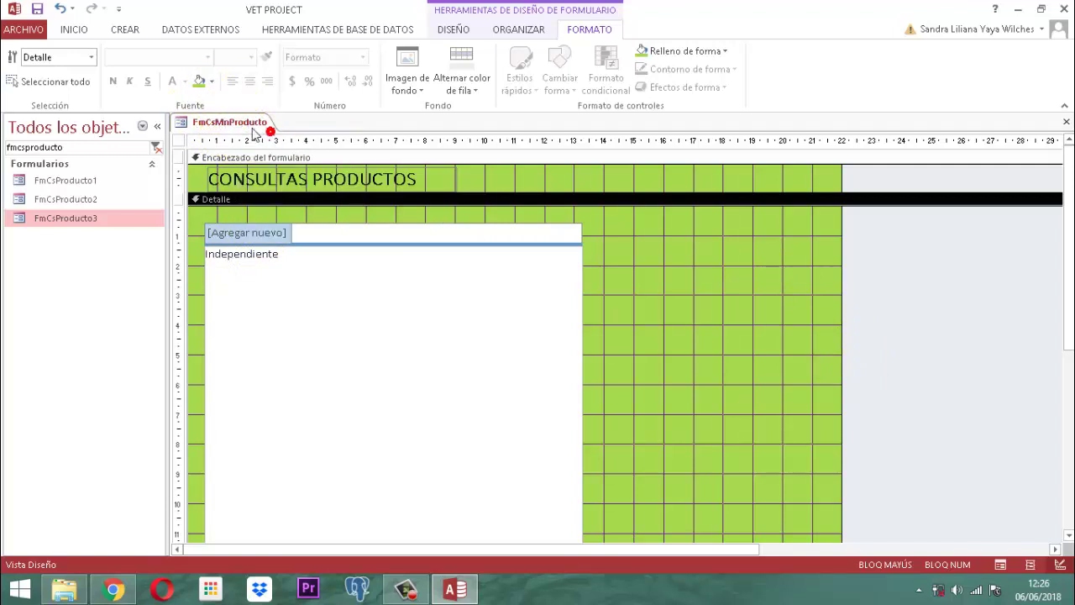
right_click(230, 127)
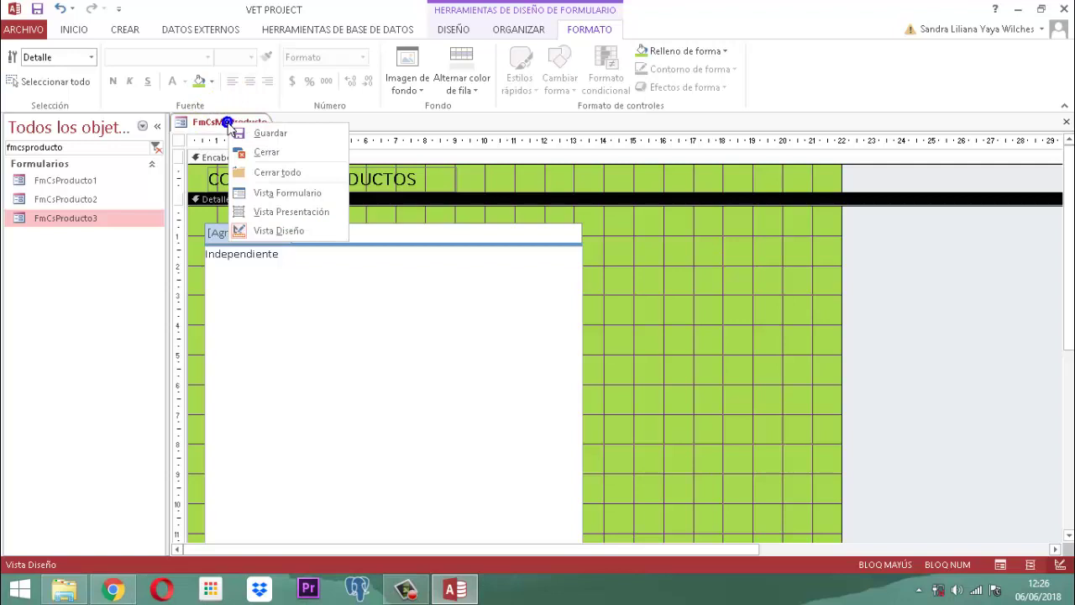
left_click(259, 215)
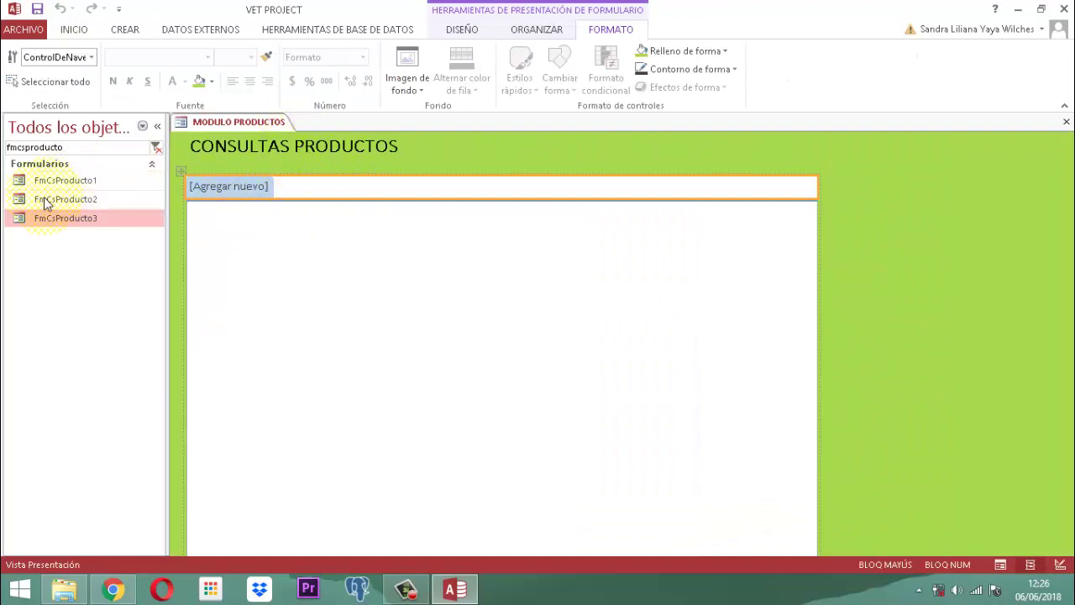
Step: Drop FmCsProducto1, FmCsProducto2 and FmCsProducto3 onto the navigation control as three tabs
left_click_drag(46, 180, 225, 195)
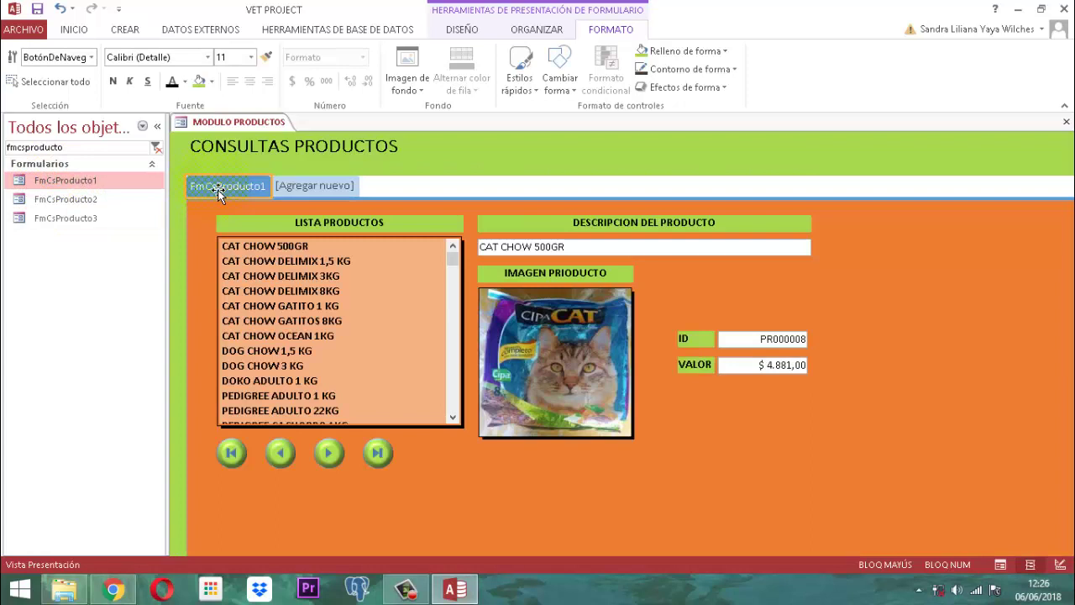
left_click_drag(74, 208, 290, 189)
left_click_drag(55, 219, 398, 191)
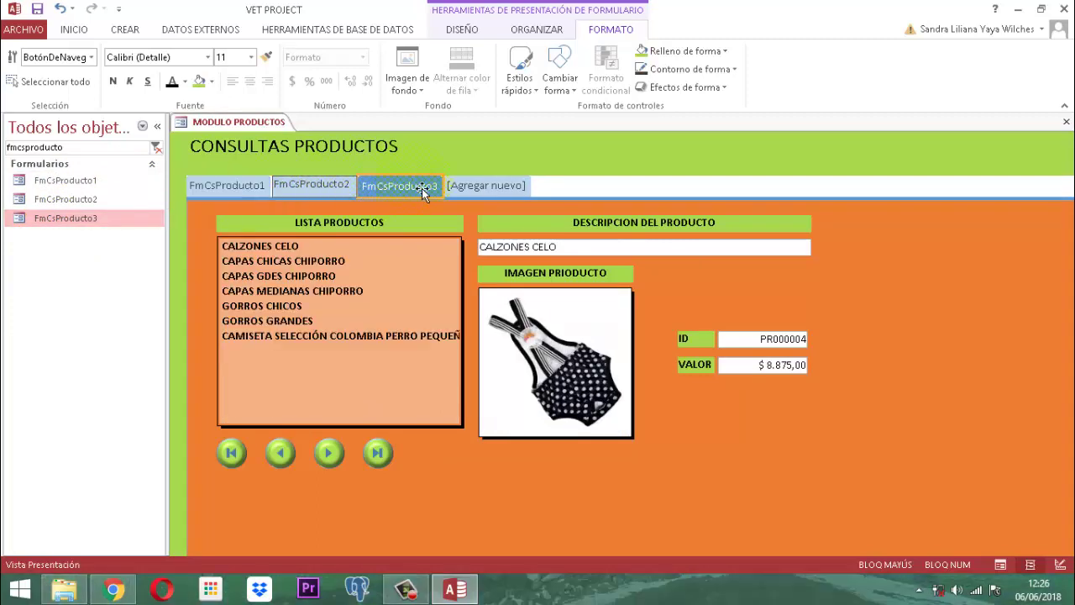
Step: Check each tab by showing the FmCsProducto1, FmCsProducto2 and FmCsProducto3 product pages in turn
left_click(549, 159)
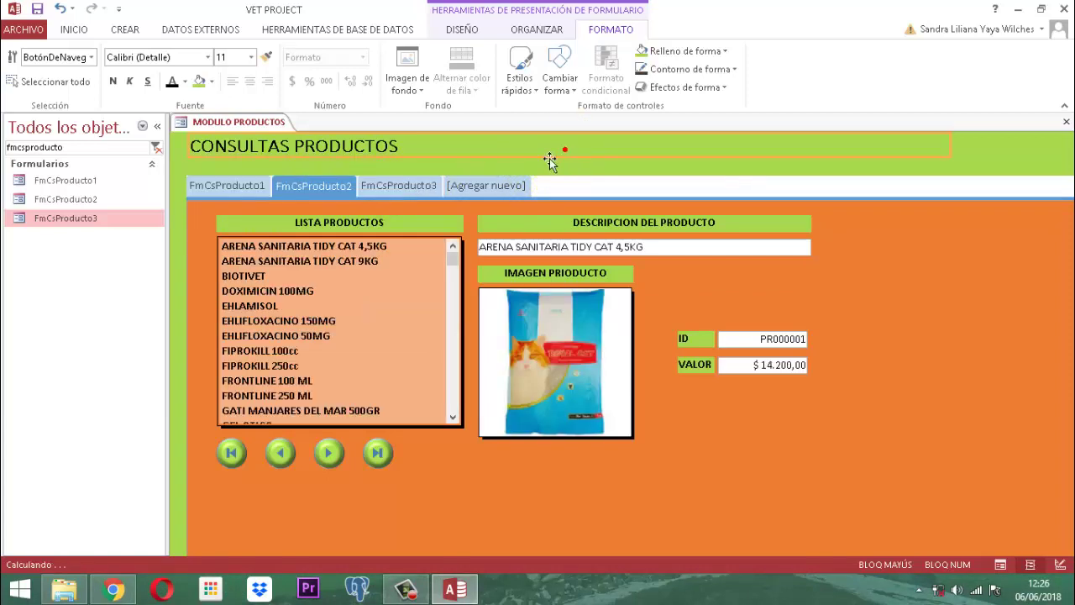
left_click(242, 189)
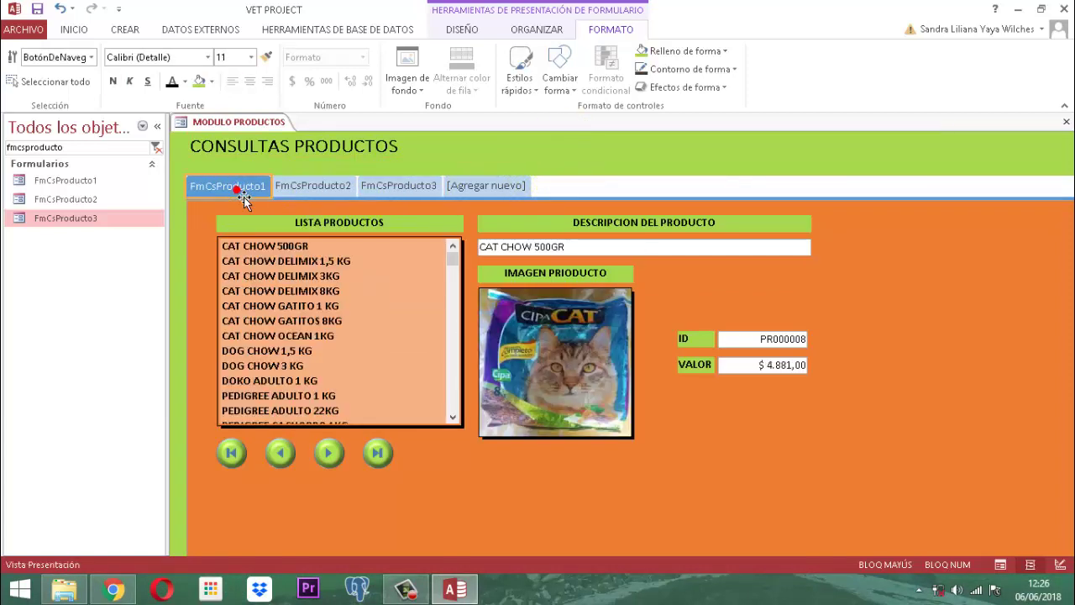
left_click(315, 189)
left_click(397, 188)
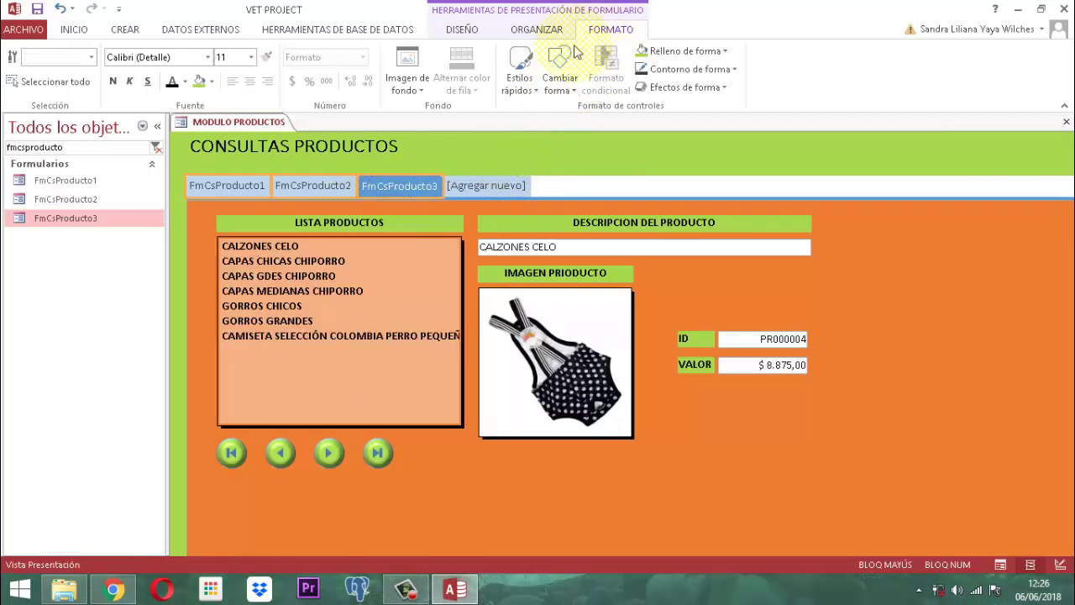
Step: Give the tab buttons a rounded rectangle shape, a bevel effect and a dark green fill
left_click(560, 77)
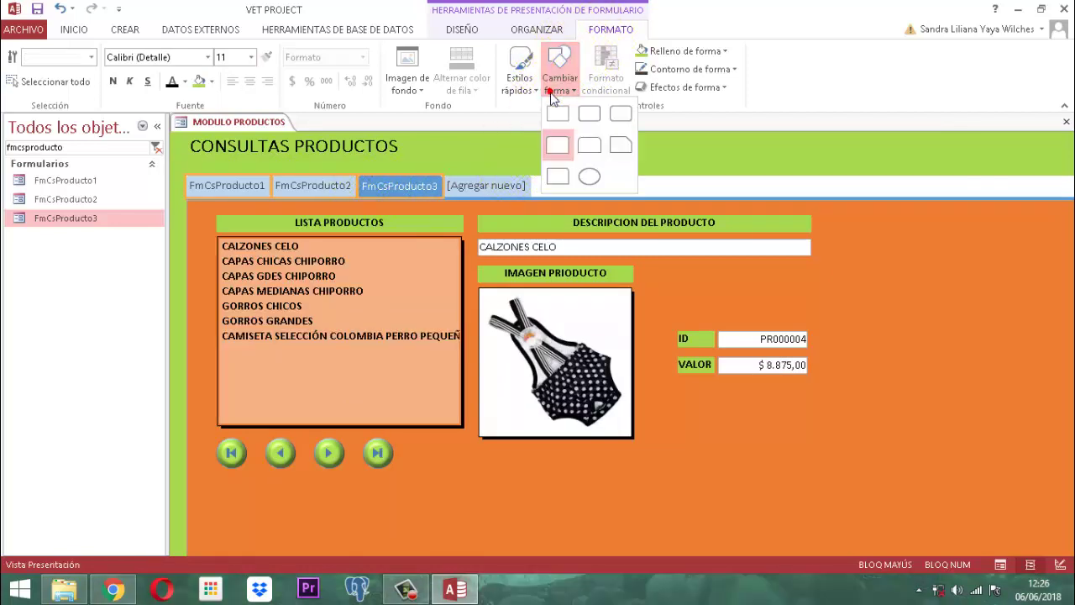
left_click(593, 155)
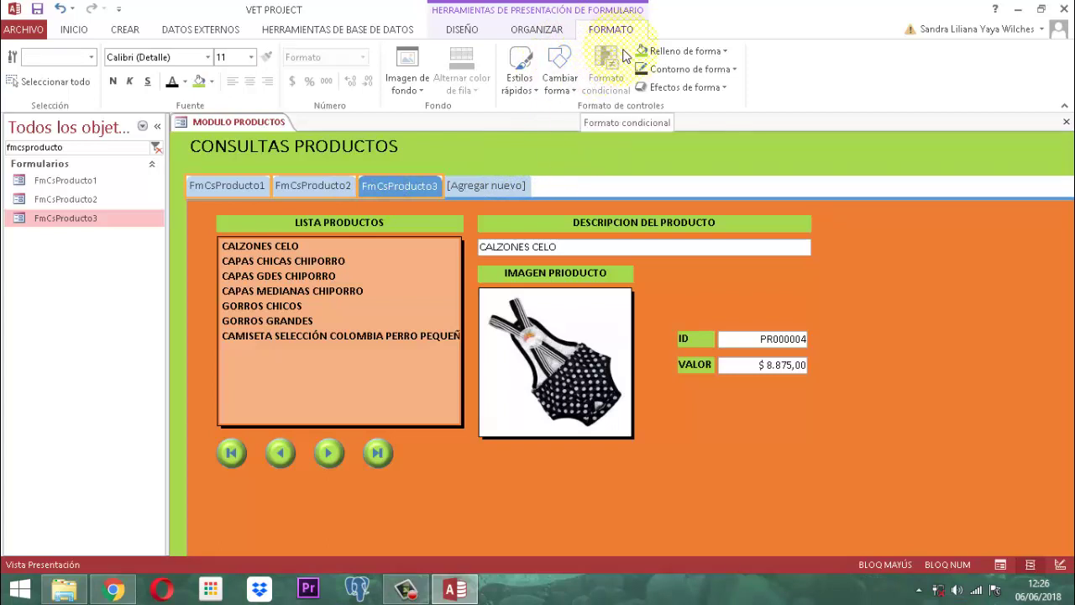
left_click(727, 87)
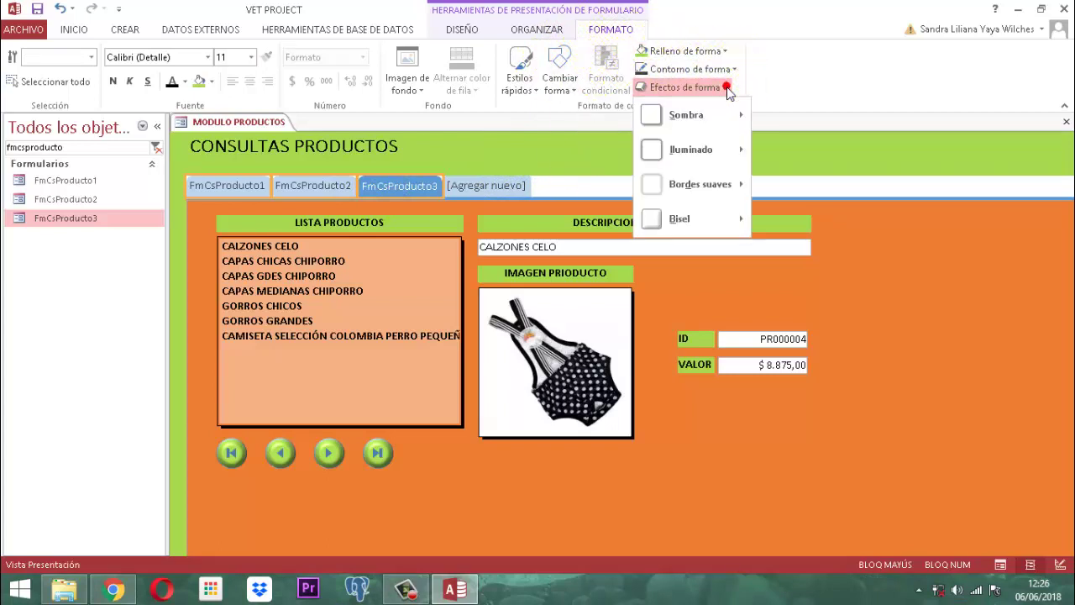
mouse_move(707, 219)
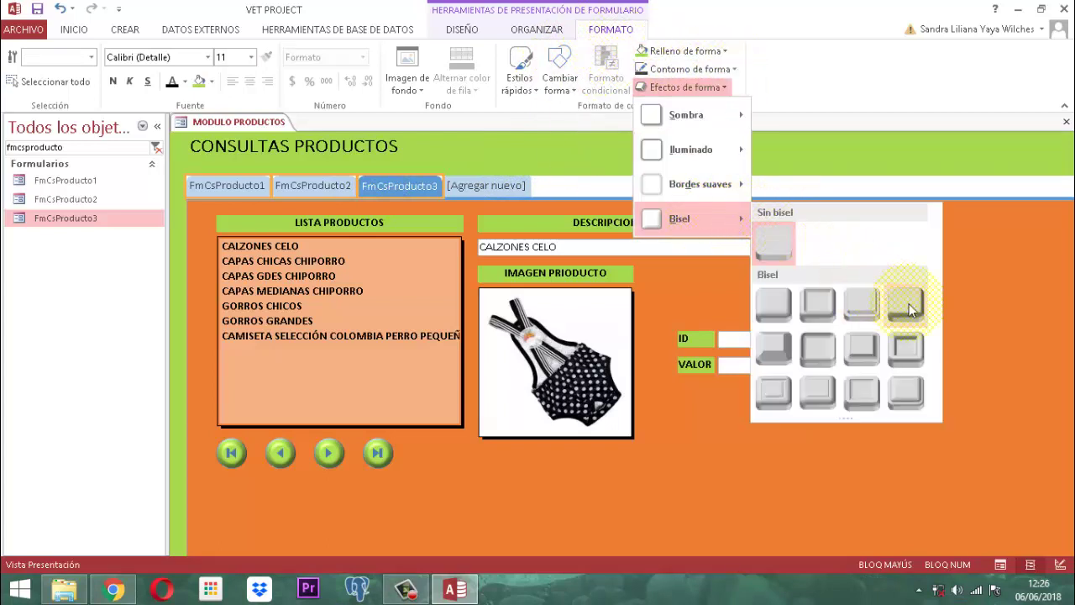
left_click(910, 309)
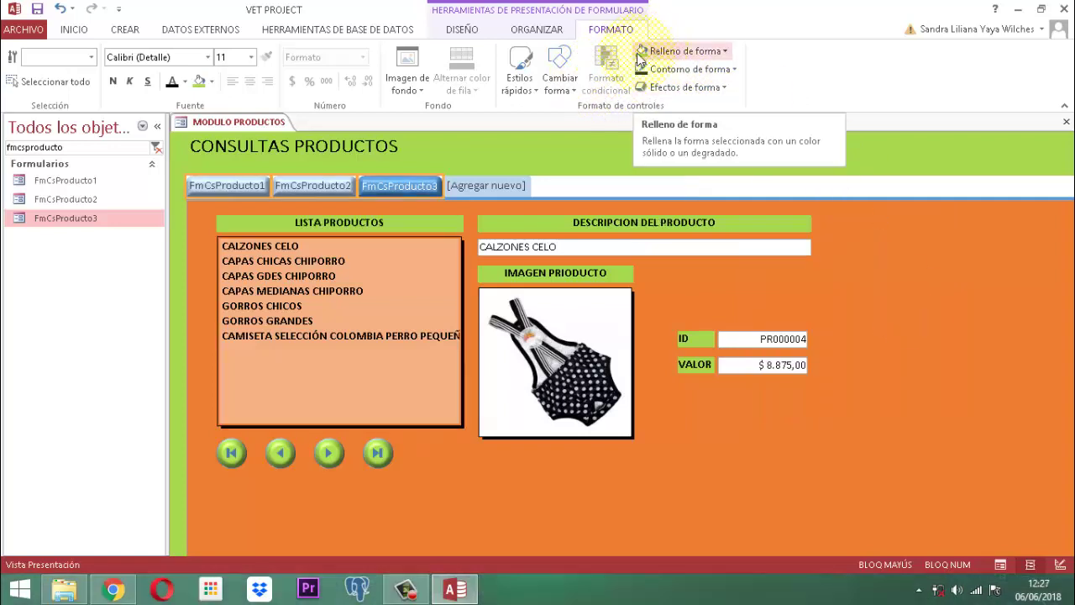
left_click(640, 51)
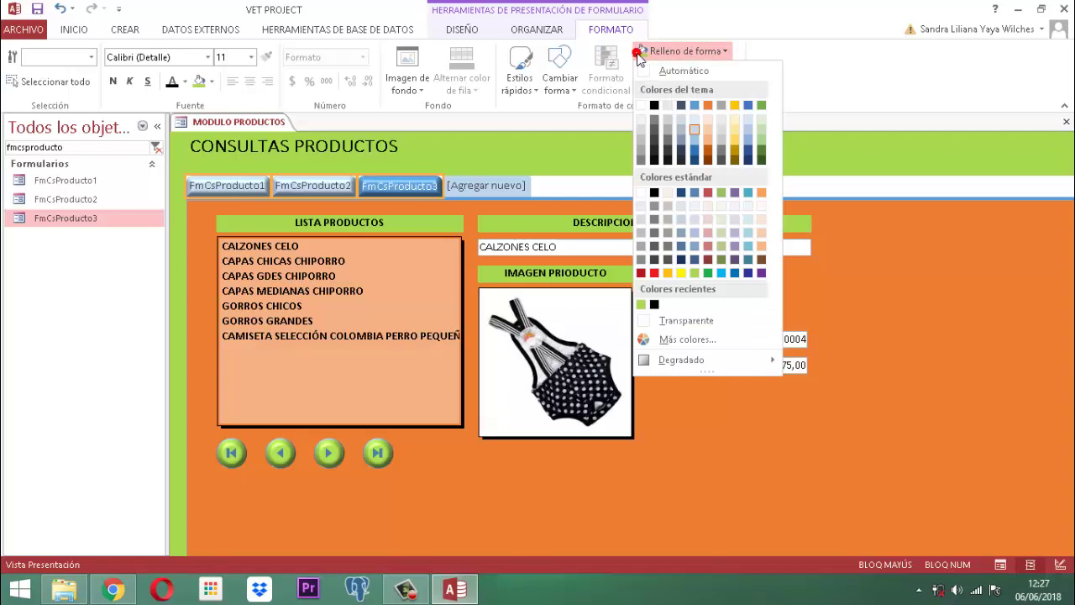
left_click(763, 157)
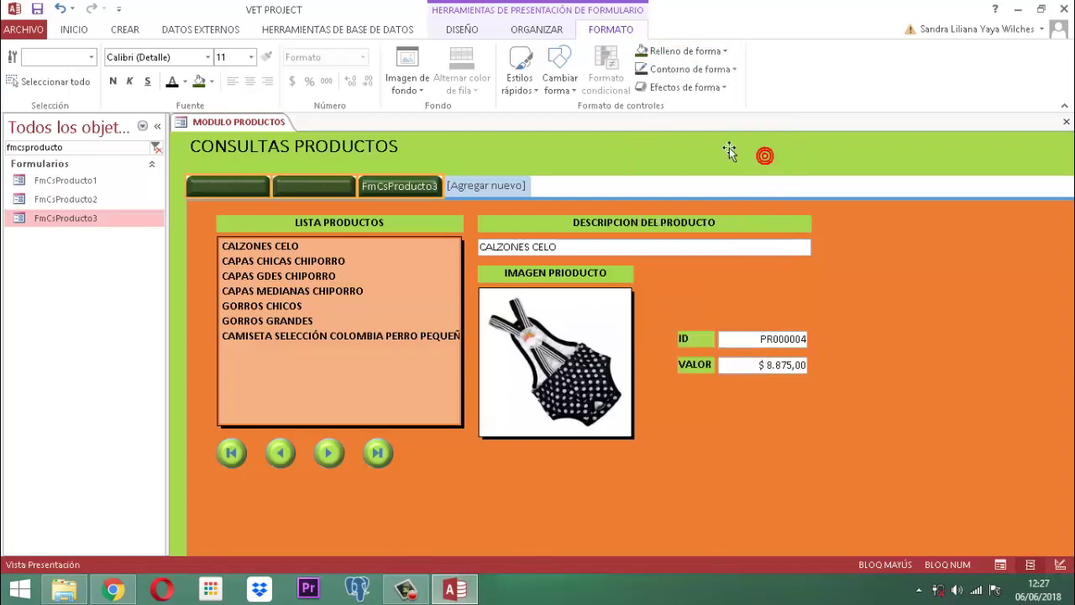
Step: Select the FmCsProducto tab buttons and set their caption font colour to yellow
left_click(384, 193)
left_click(190, 80)
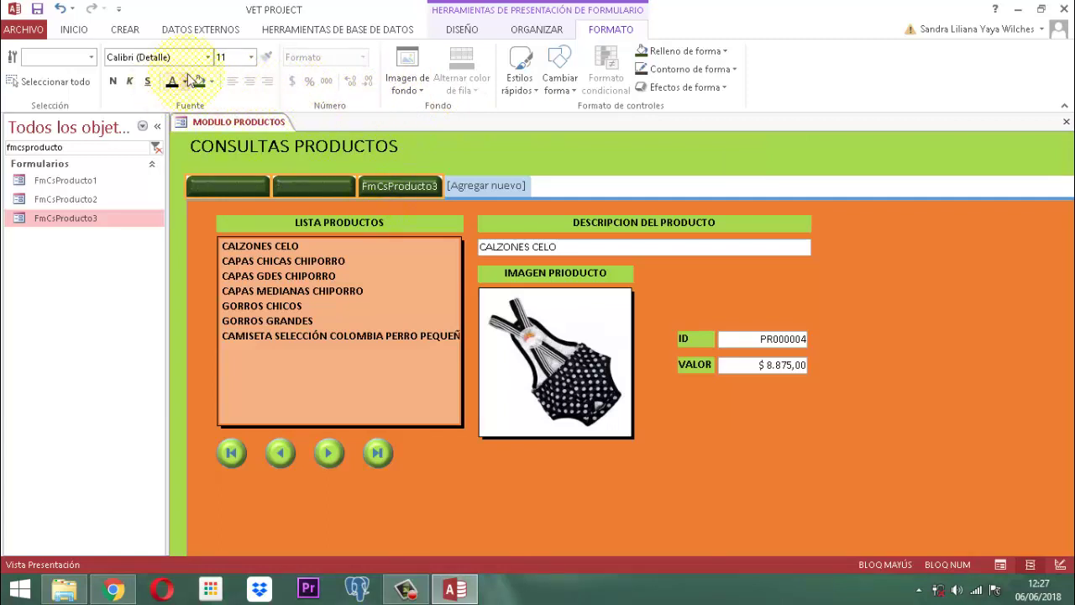
left_click(186, 80)
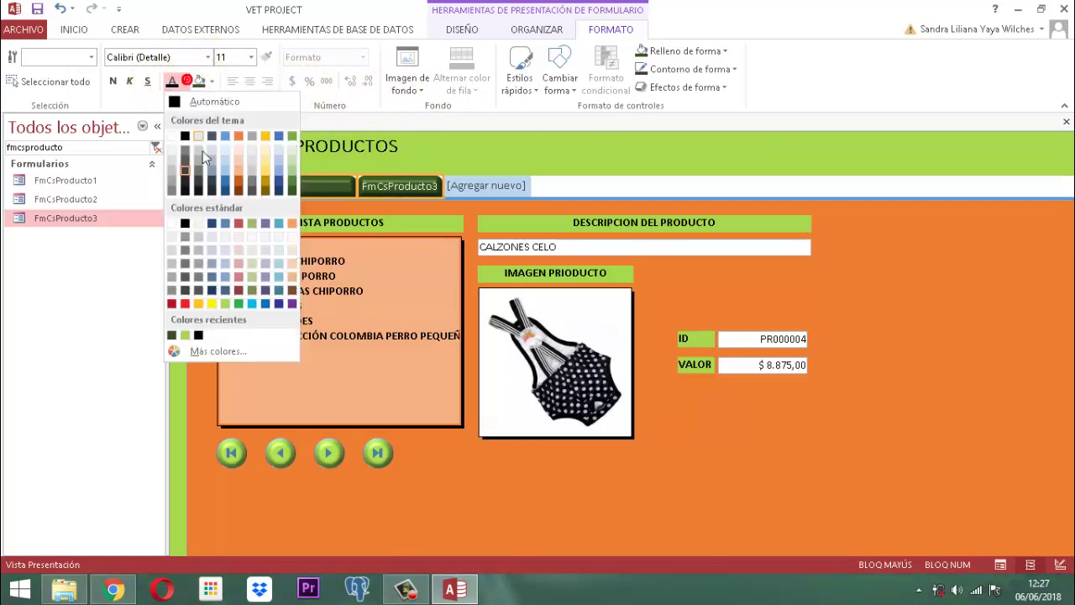
left_click(209, 304)
left_click(531, 161)
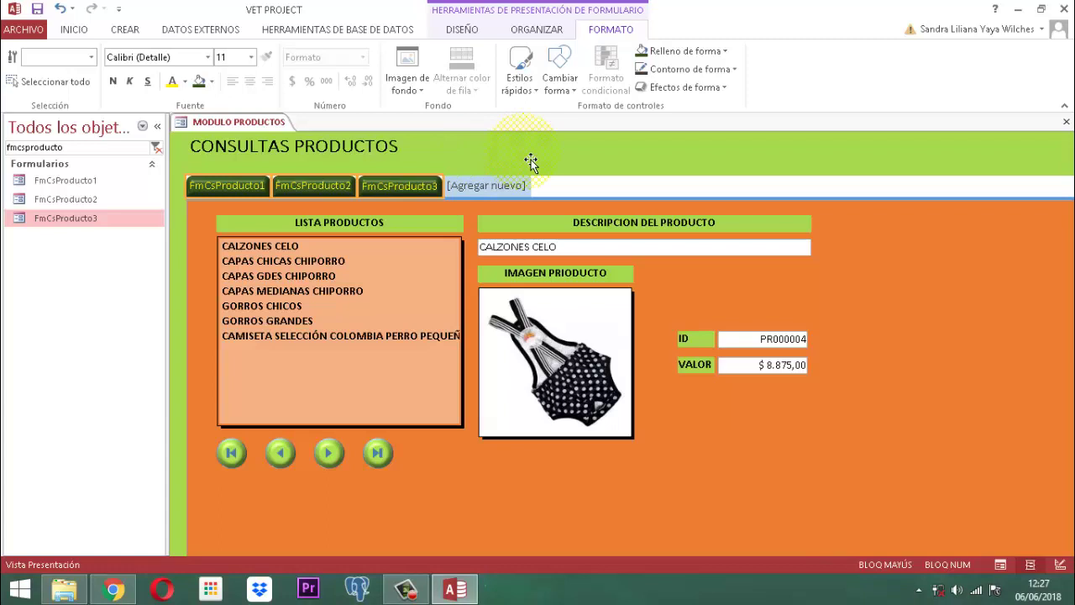
left_click(462, 30)
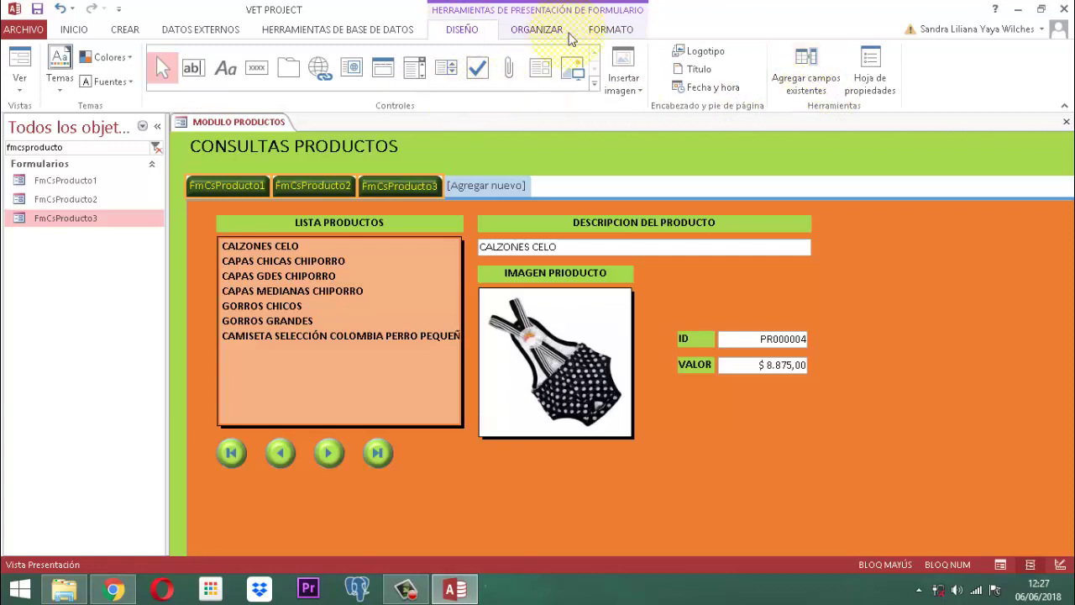
Step: Set the tabs' 'Color al mantener el mouse' to Énfasis 2, Más oscuro 50%, then close the Property Sheet
left_click(871, 76)
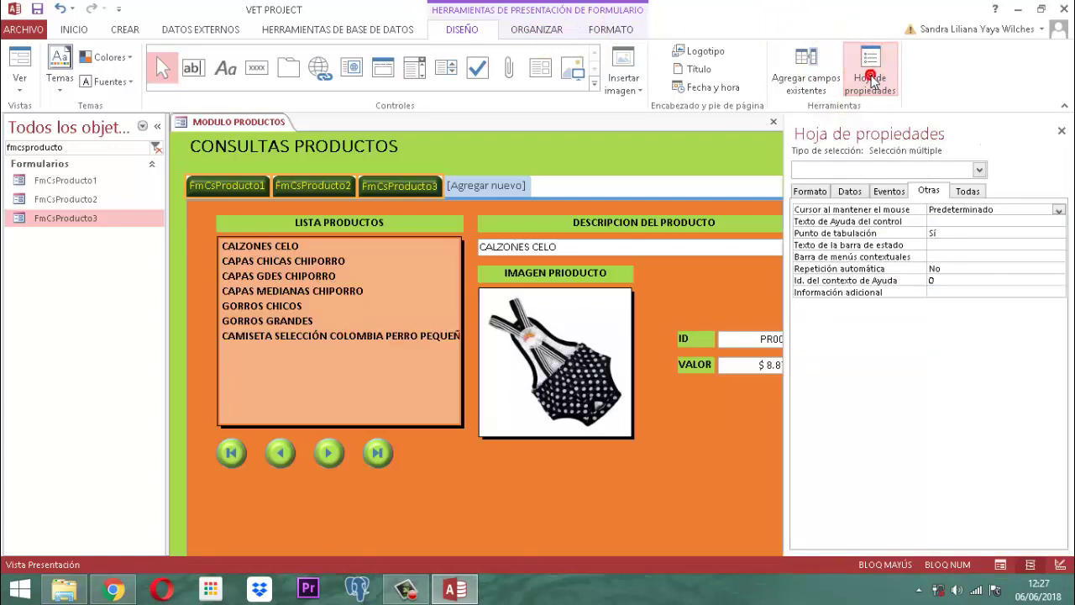
left_click(810, 191)
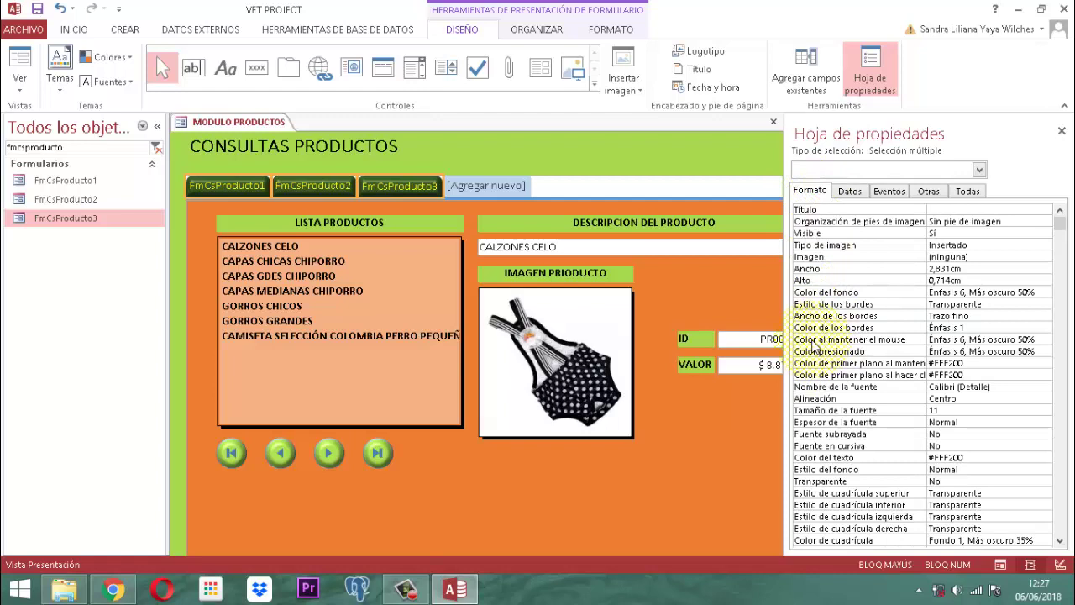
left_click(1033, 340)
left_click(1044, 340)
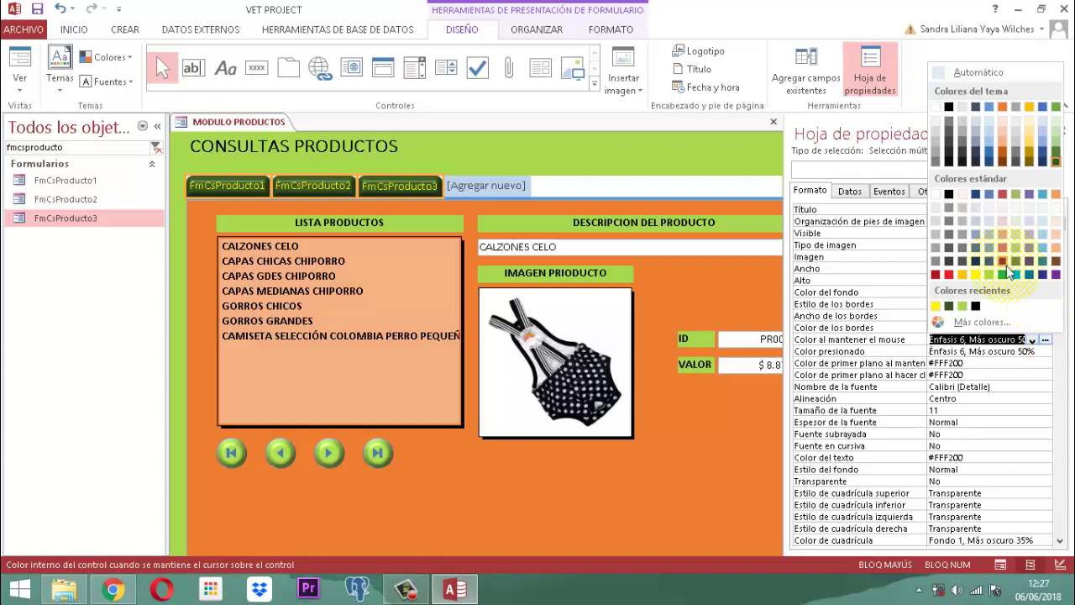
left_click(1002, 162)
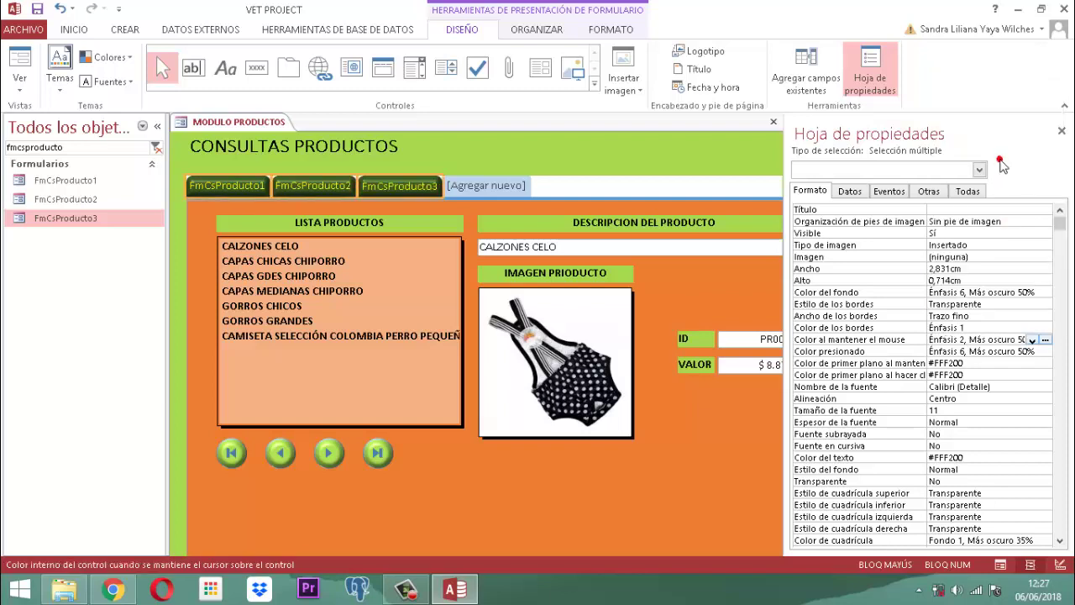
left_click(1062, 131)
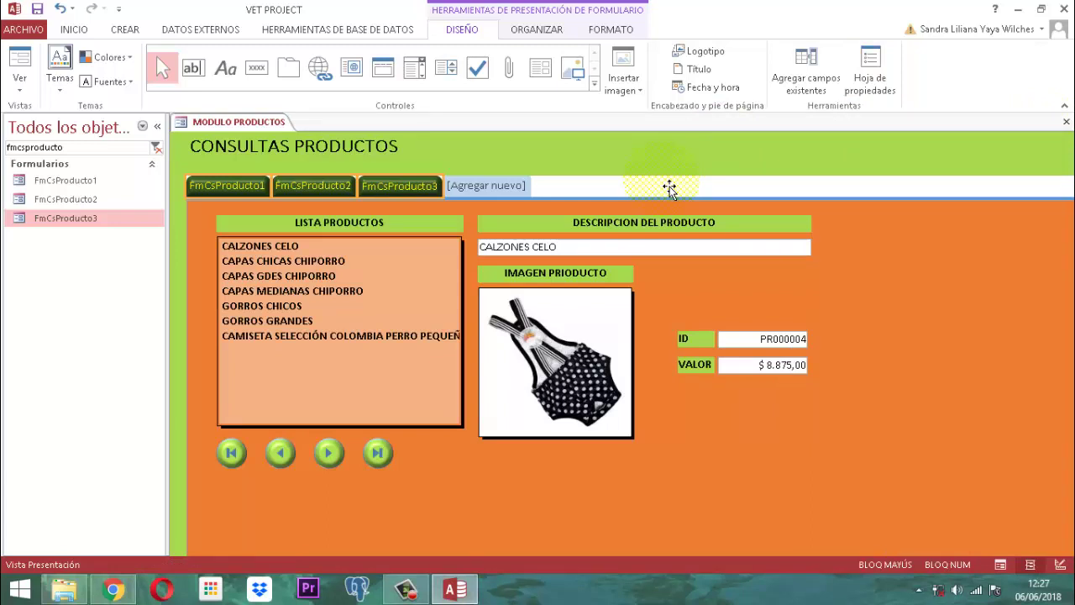
right_click(238, 123)
Step: Dismiss the MODULO PRODUCTOS tab's context menu, then bring it up again
left_click(232, 120)
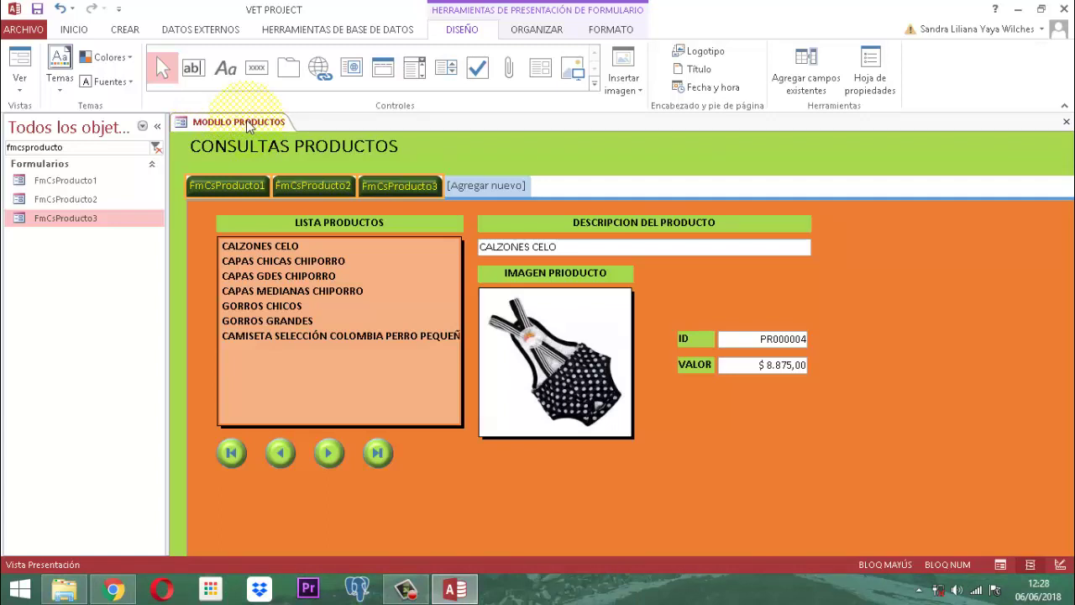
right_click(246, 119)
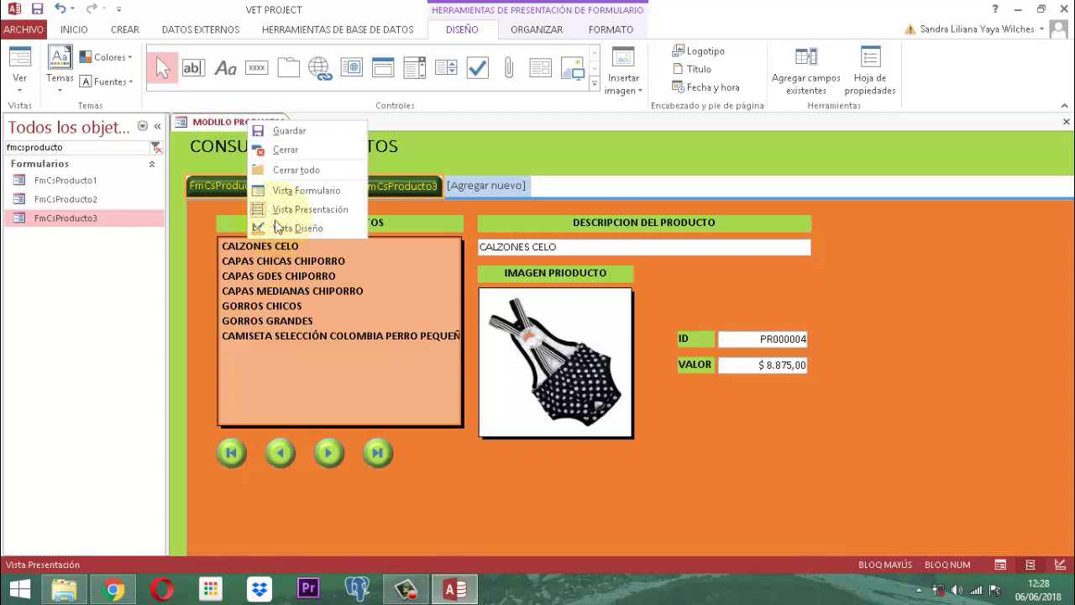
Step: Close MODULO PRODUCTOS, filter the objects by 'FmCsM', and open FmCsMnProducto in Design View
left_click(269, 150)
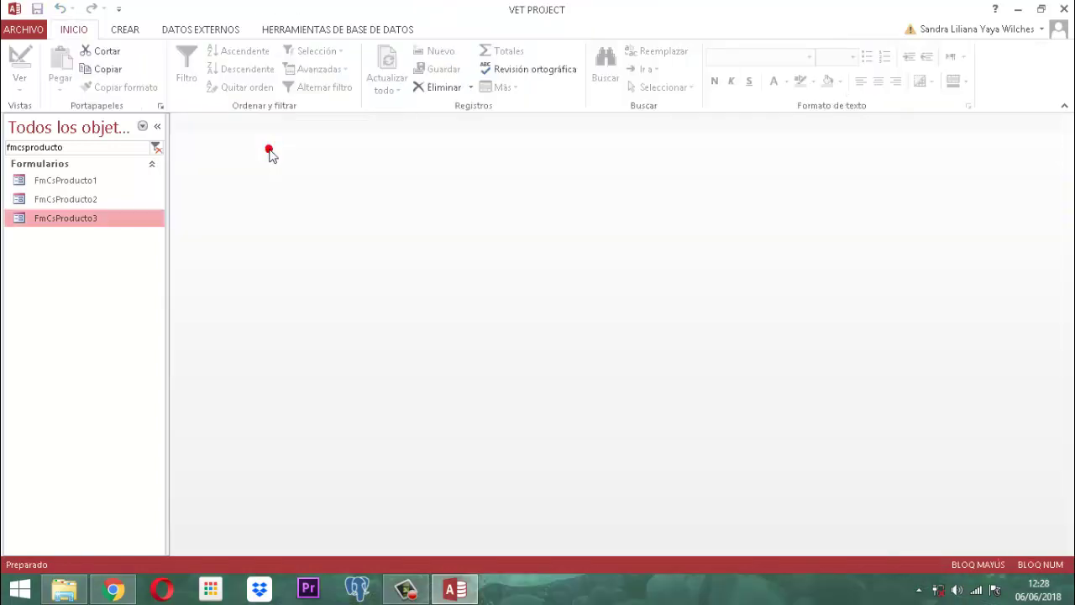
left_click_drag(82, 148, 4, 155)
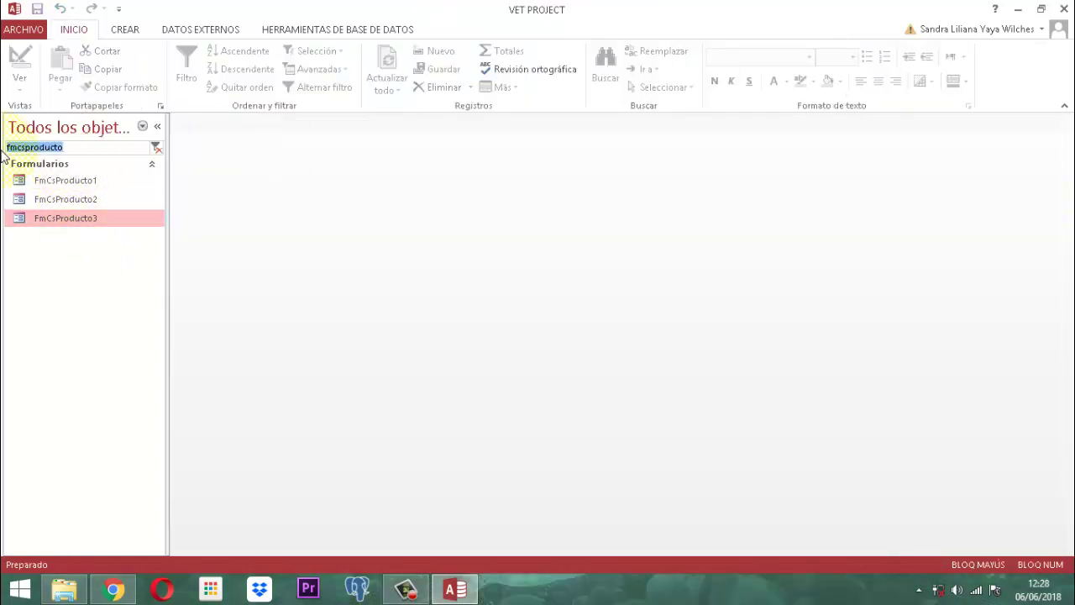
type("f")
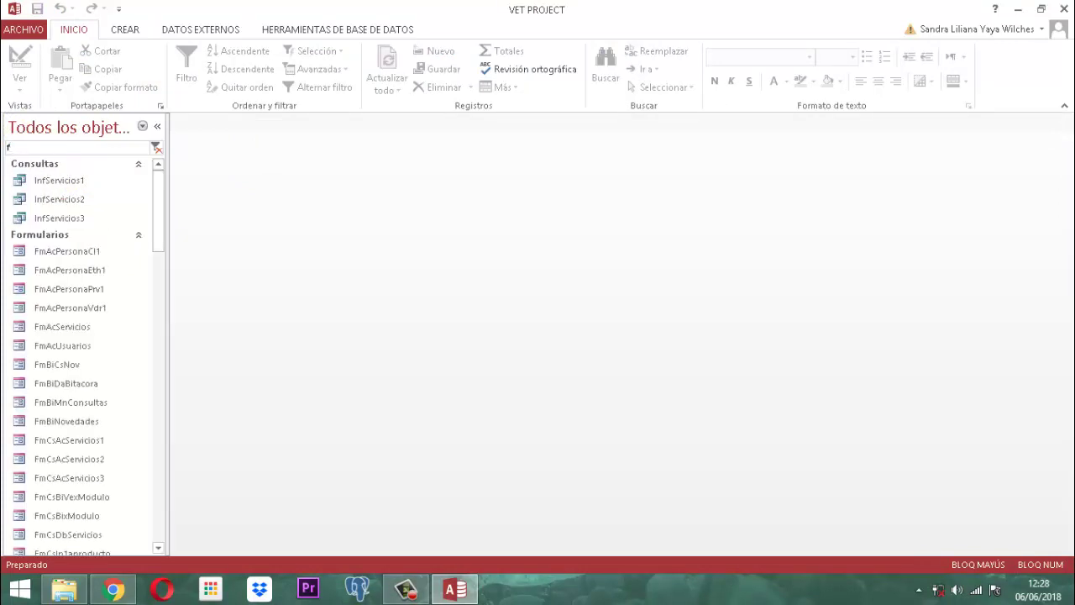
key("Caps_Lock")
type("m")
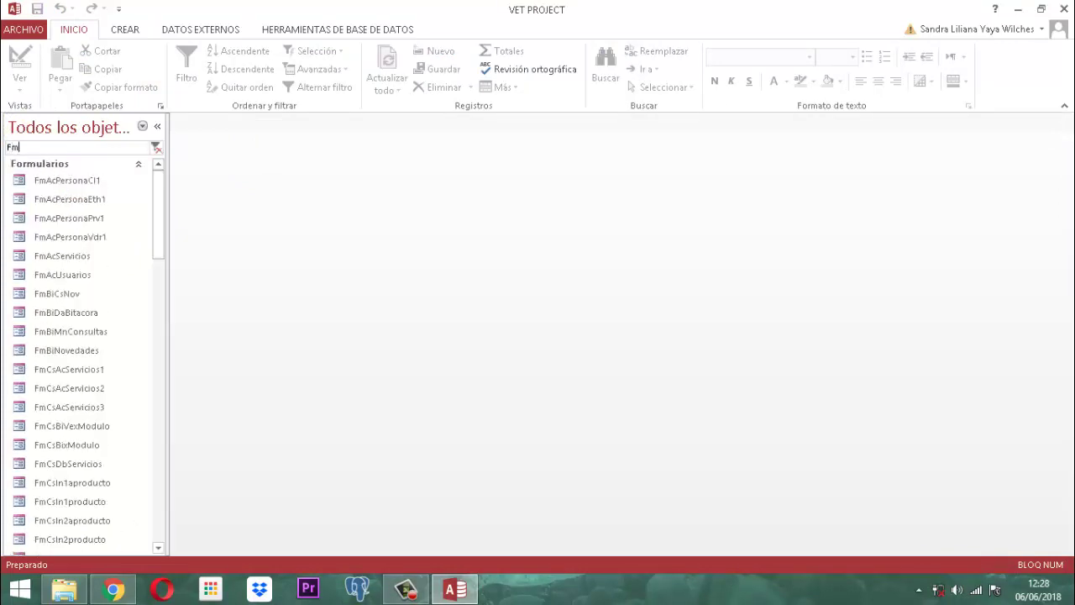
type("CsMn")
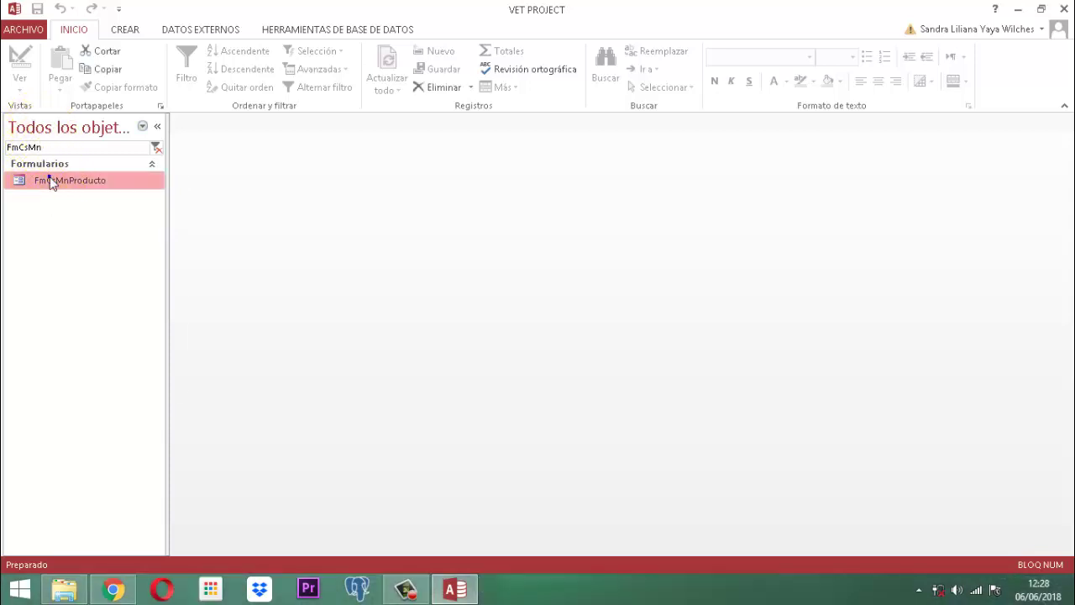
right_click(49, 178)
left_click(105, 226)
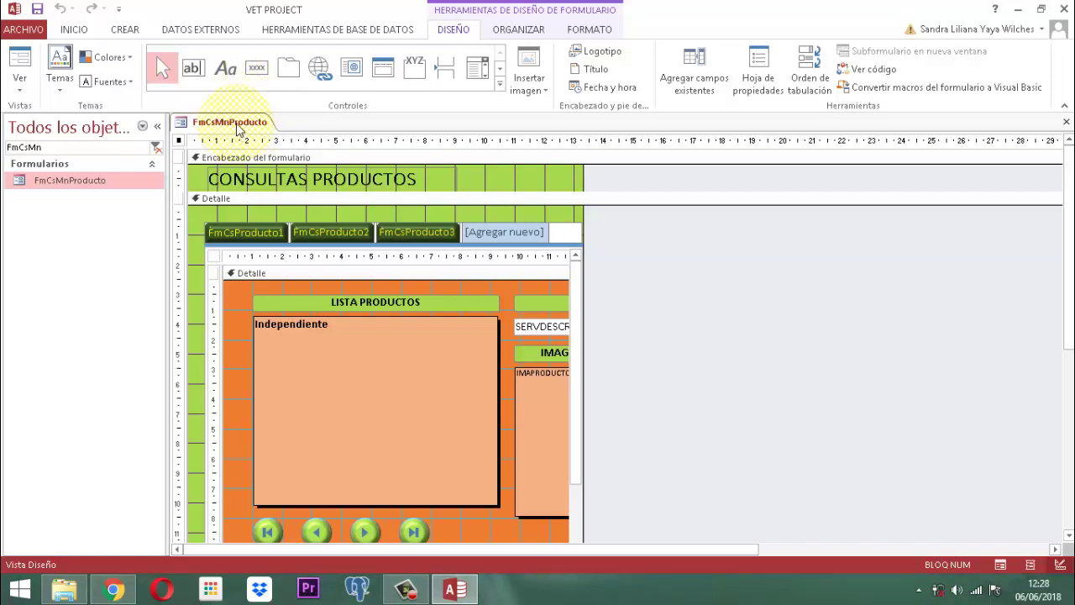
Step: Close FmCsMnProducto and filter the navigation pane by 'FmMenuPr'
right_click(238, 128)
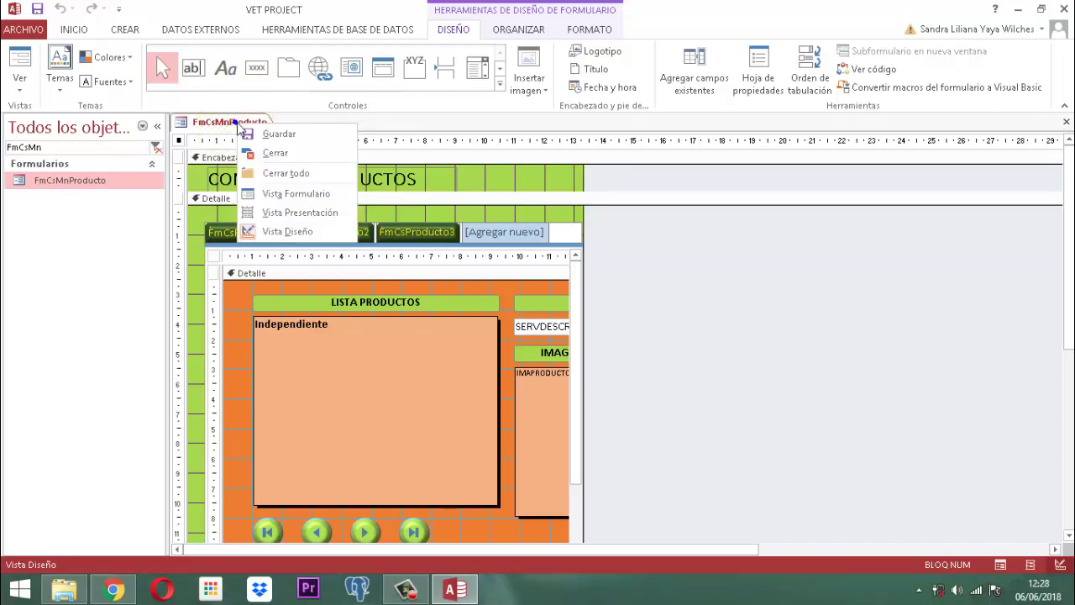
left_click(266, 154)
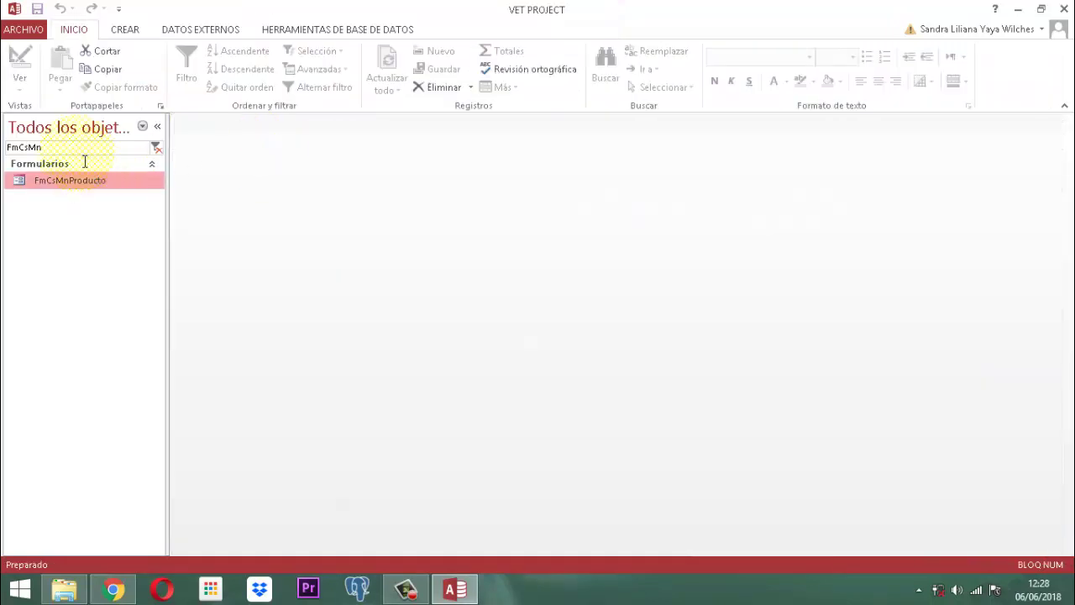
left_click_drag(60, 146, 8, 151)
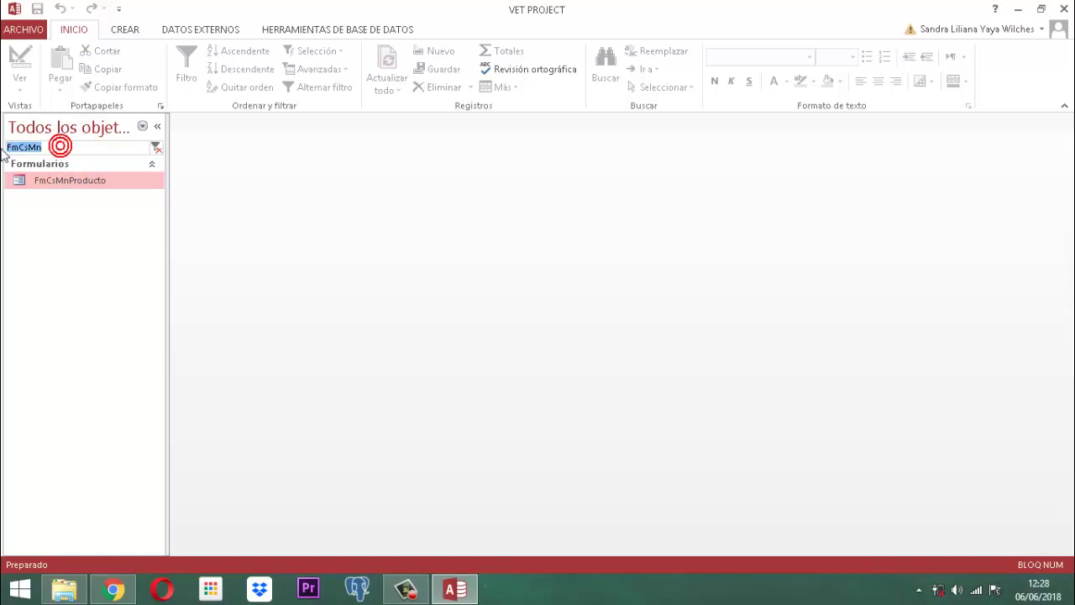
type("FmMenu")
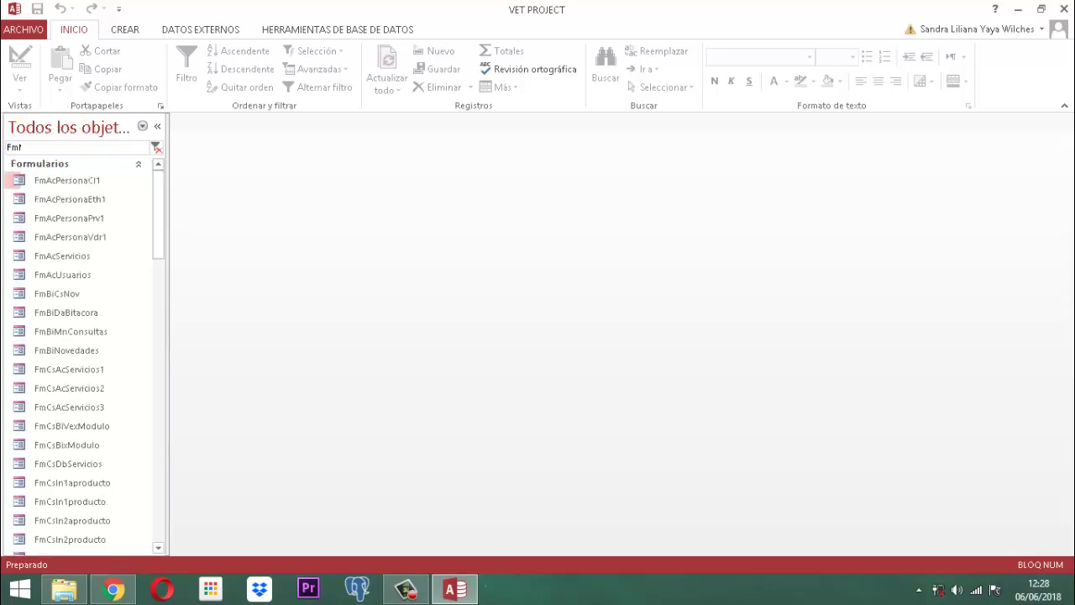
type("Pr")
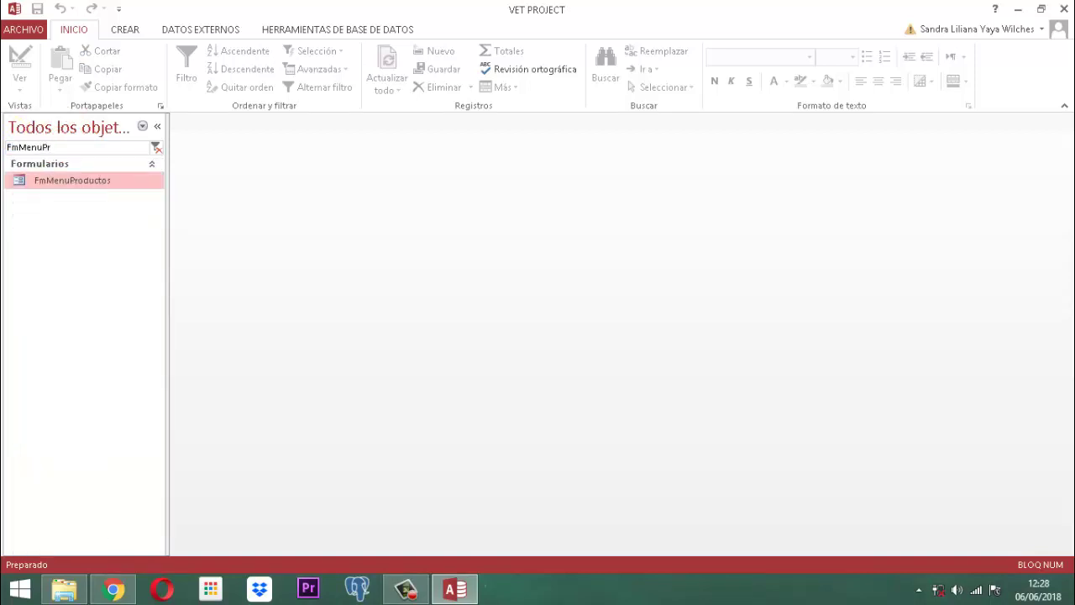
Step: Open the FmMenuProductos form in Design View
left_click(58, 180)
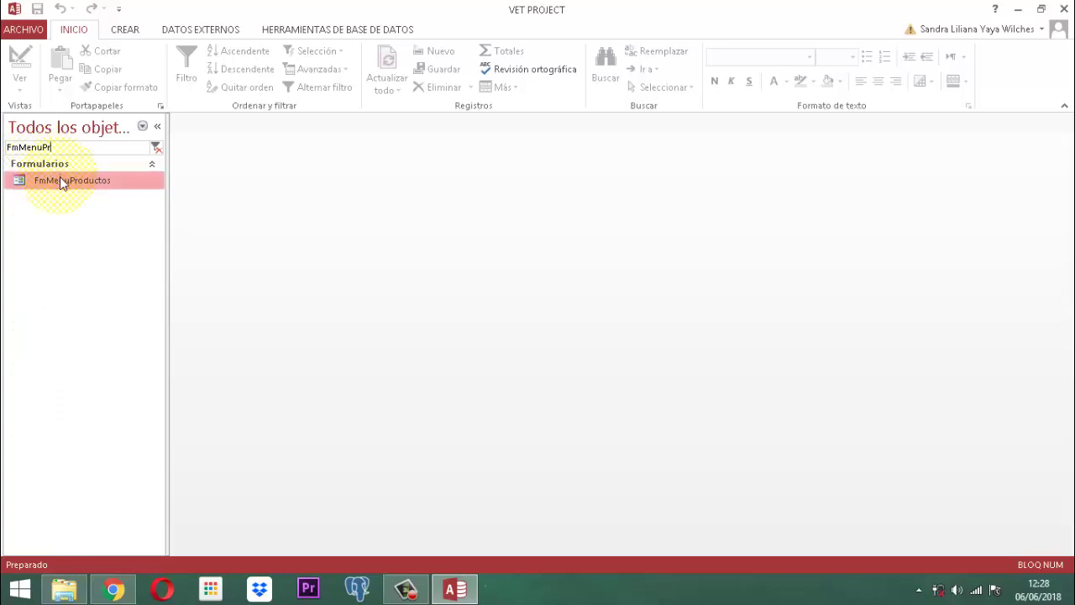
left_click(61, 182)
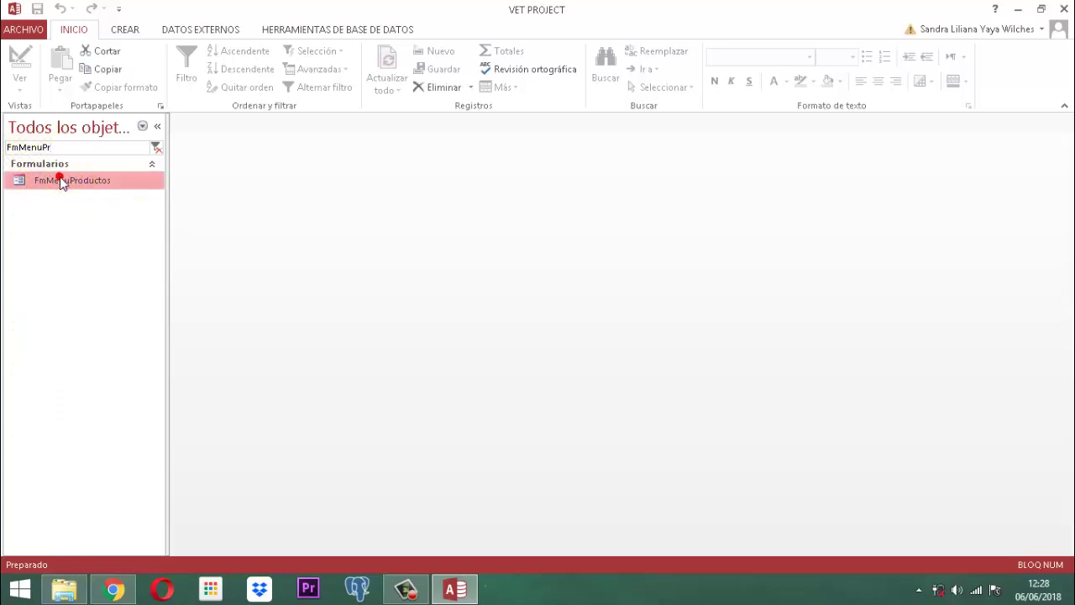
right_click(61, 182)
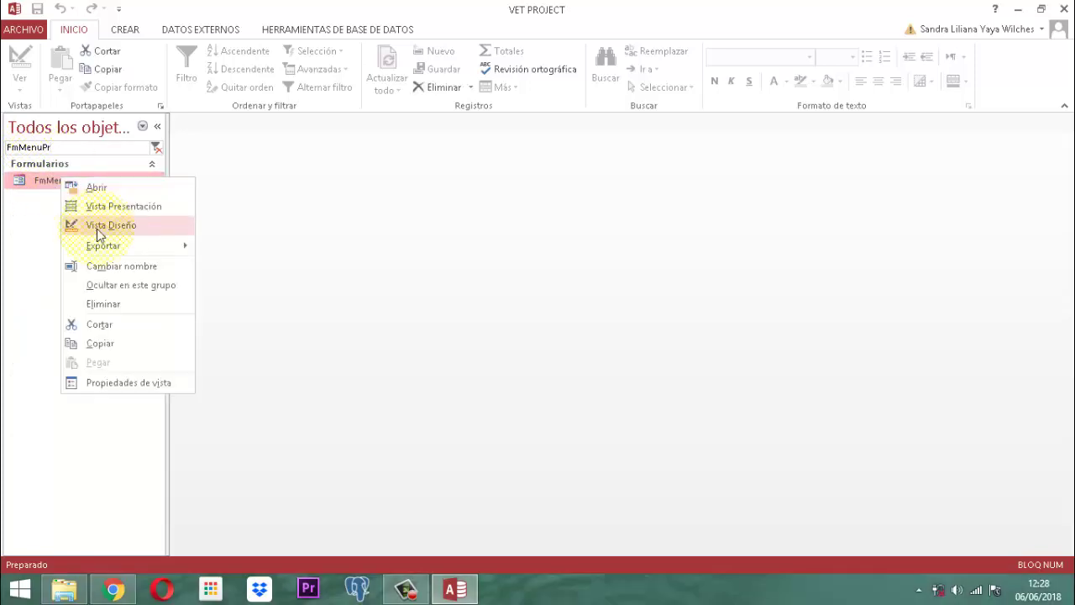
left_click(107, 226)
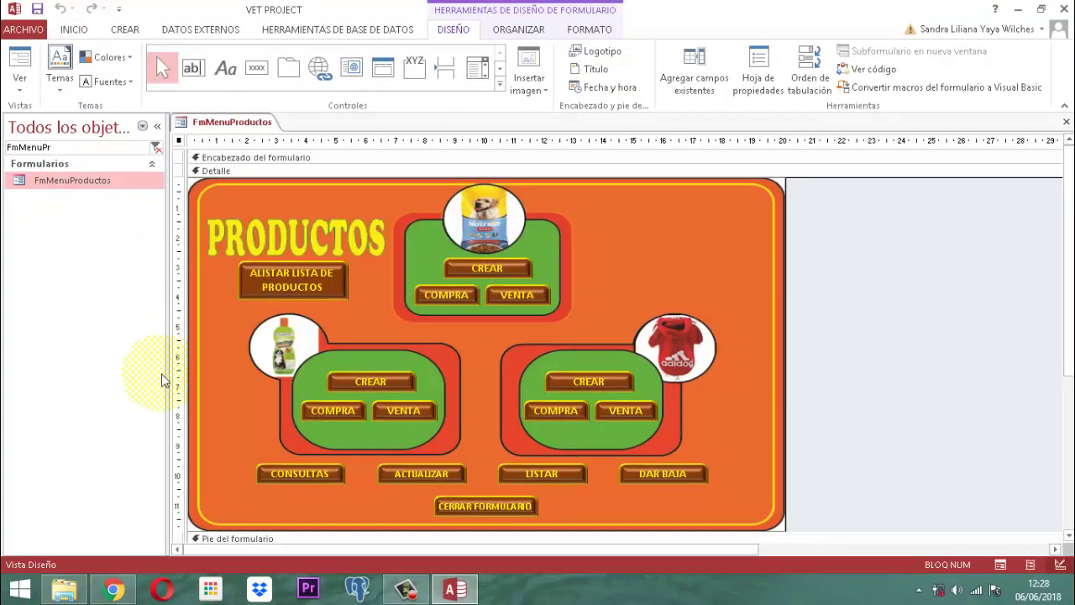
Step: Create the CONSULTAS button's Al hacer clic event procedure with the Generador de código
left_click(310, 475)
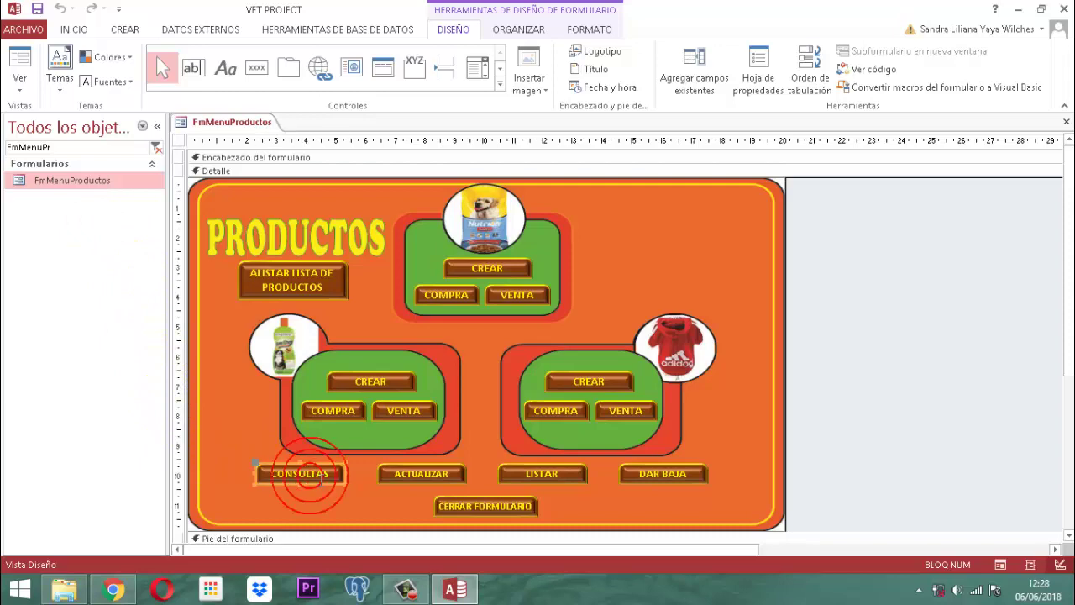
left_click(756, 84)
left_click(890, 191)
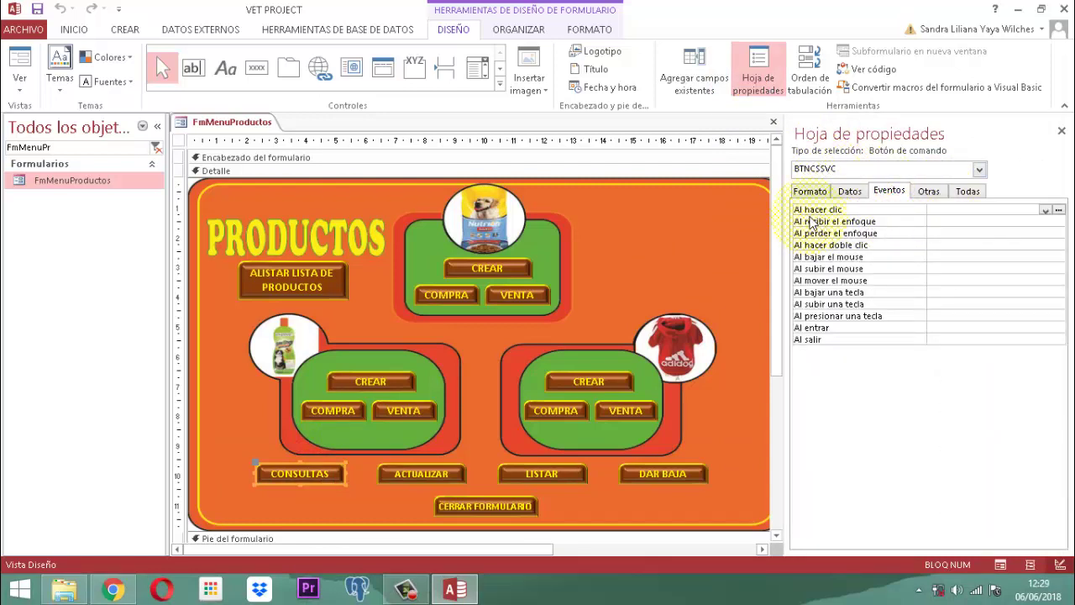
left_click(1059, 211)
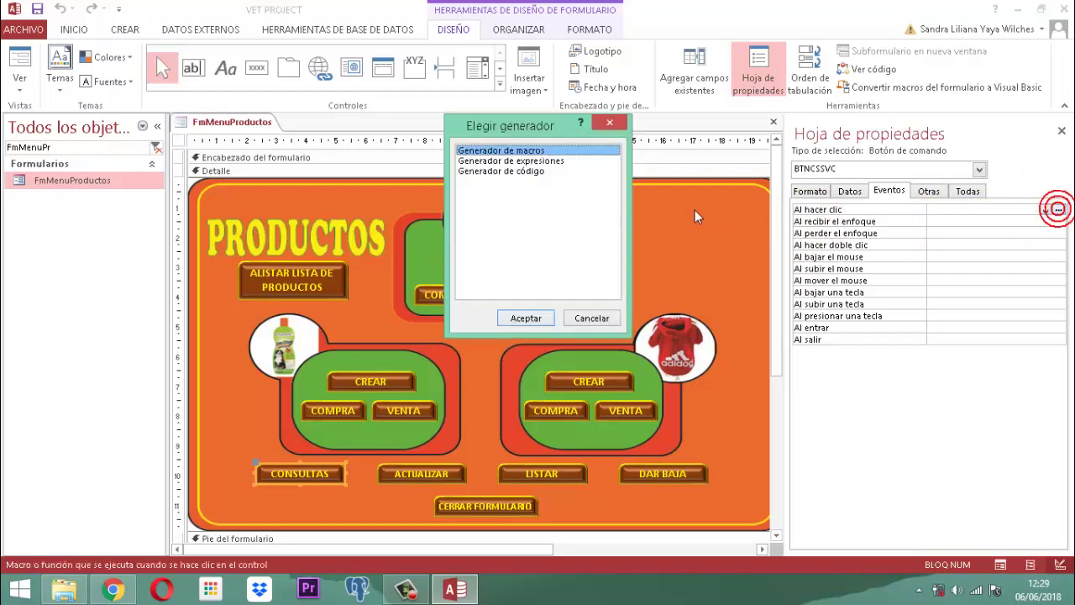
left_click(500, 176)
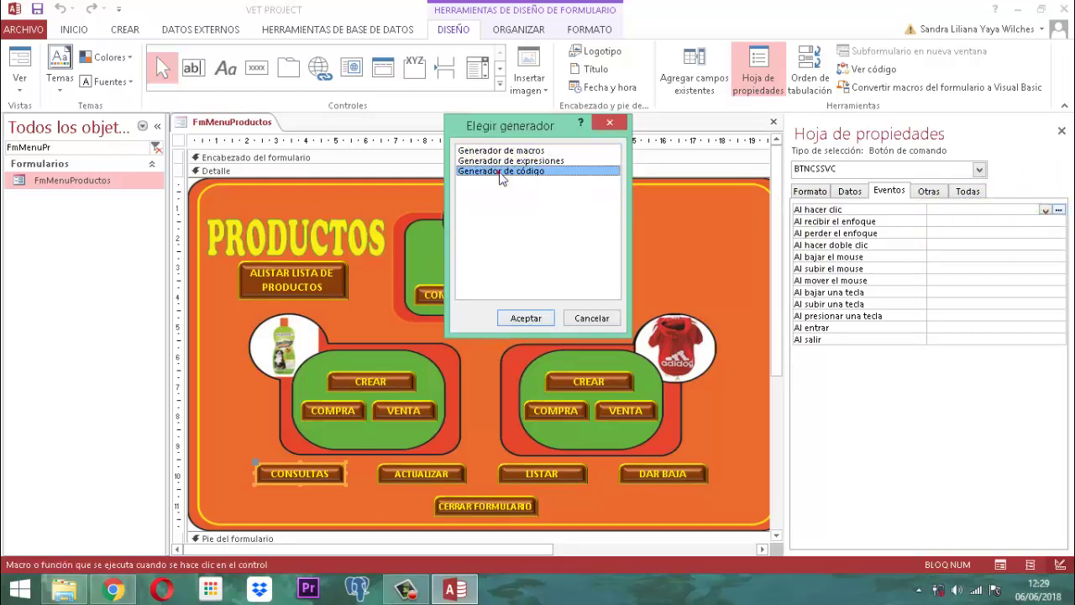
left_click(526, 319)
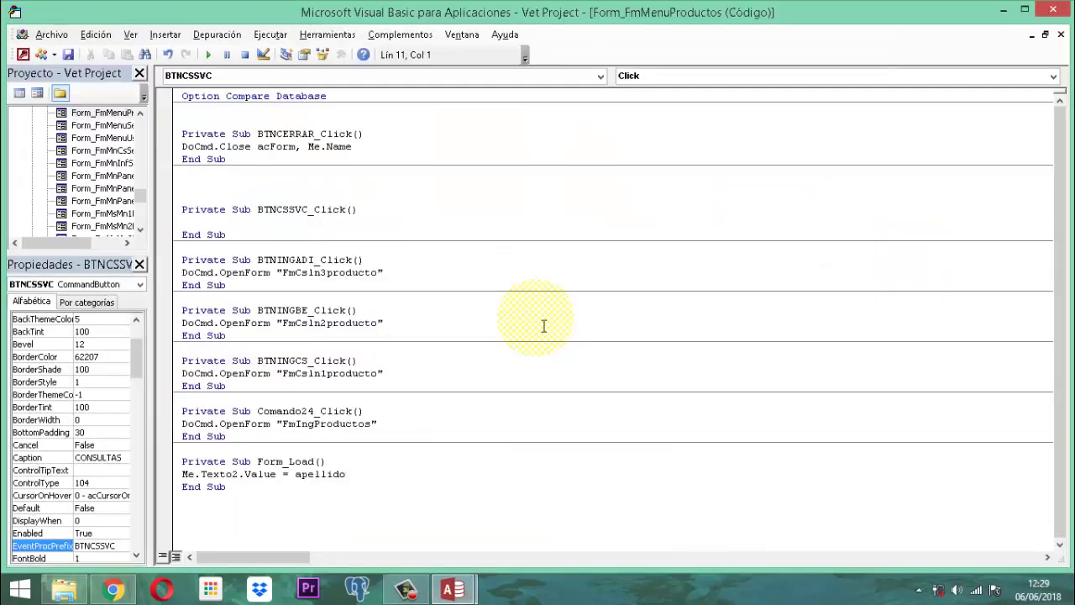
Step: Write DoCmd.OpenForm "FmCsMnProducto" in BTNCSSVC_Click and close the VBA editor
type("DOC")
key("BackSpace")
key("BackSpace")
type("o")
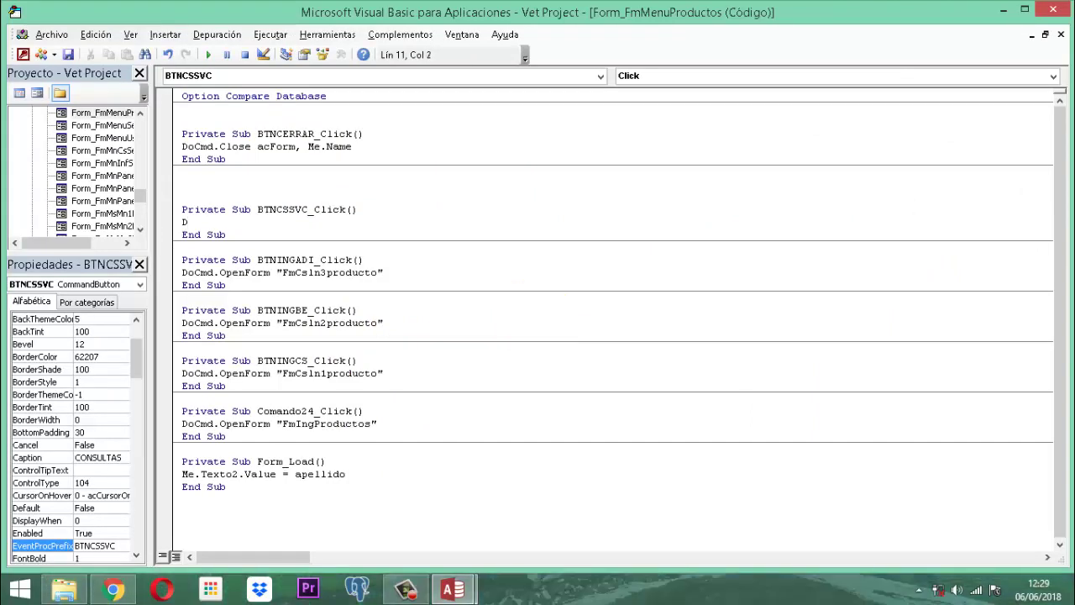
type("cmd.o")
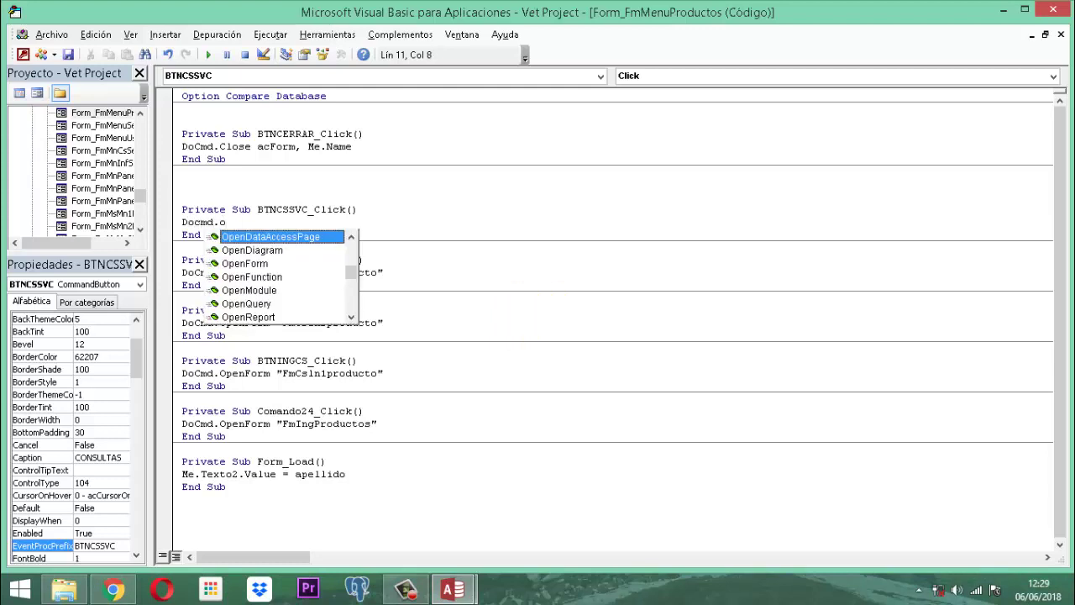
type("penf \"FmC")
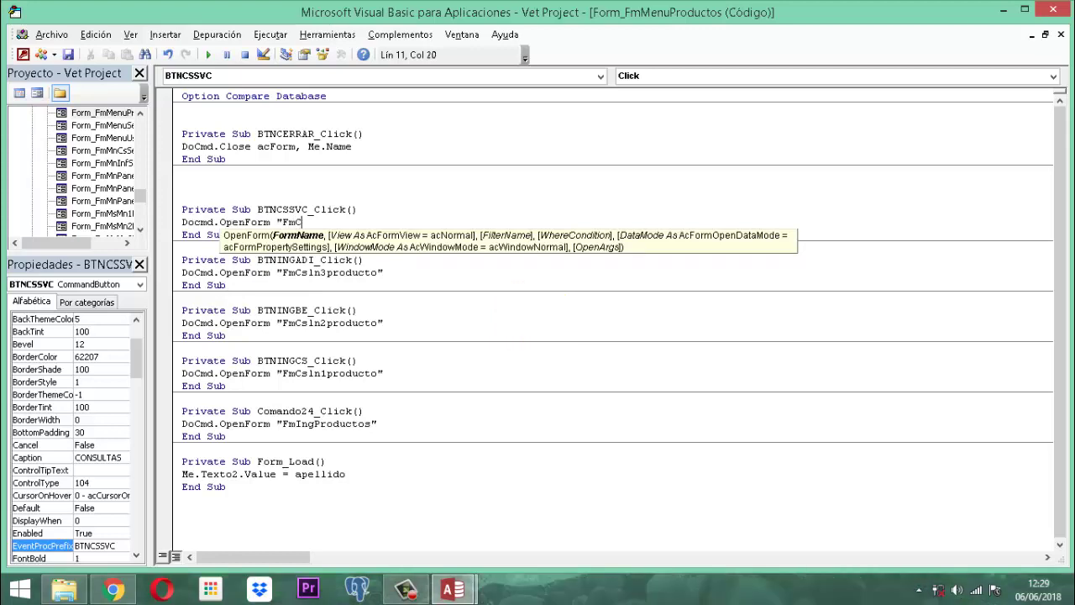
type("sMnProducto")
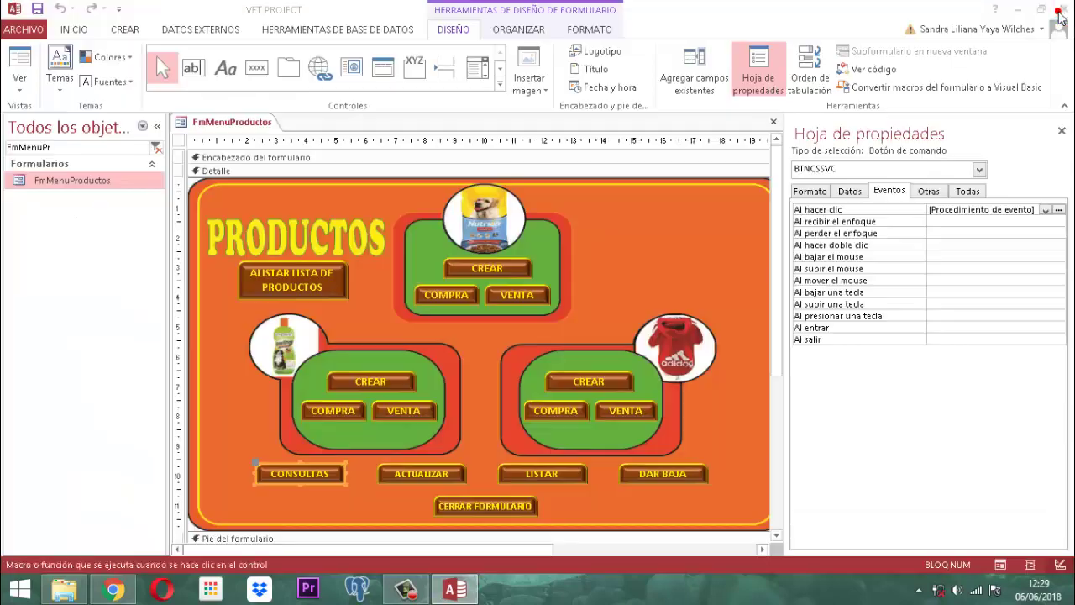
left_click(1054, 10)
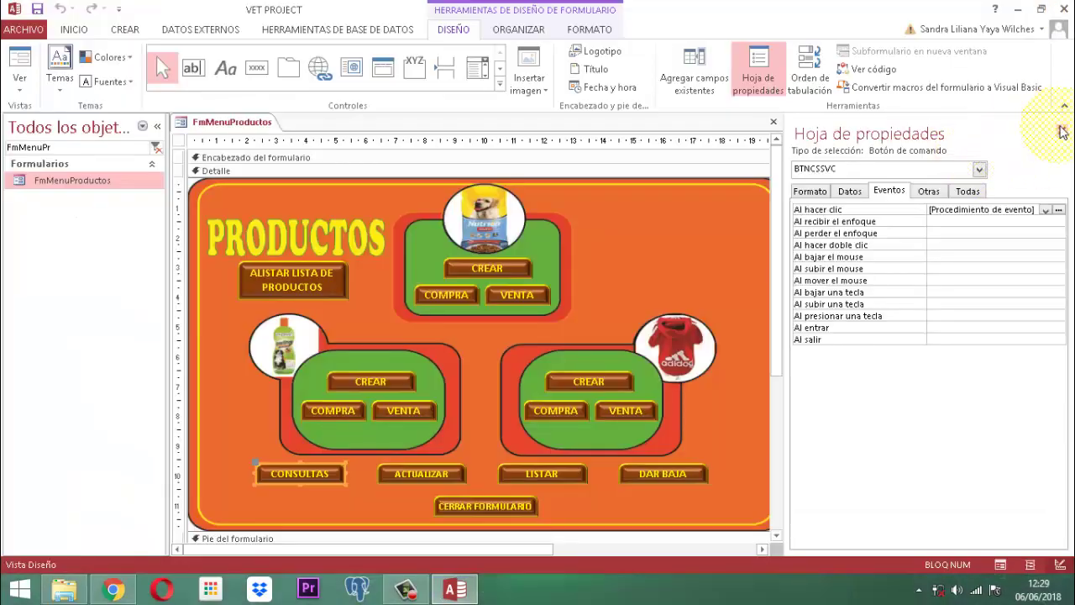
Step: Save and close the FmMenuProductos form, then select the old navigation search text
left_click(1062, 130)
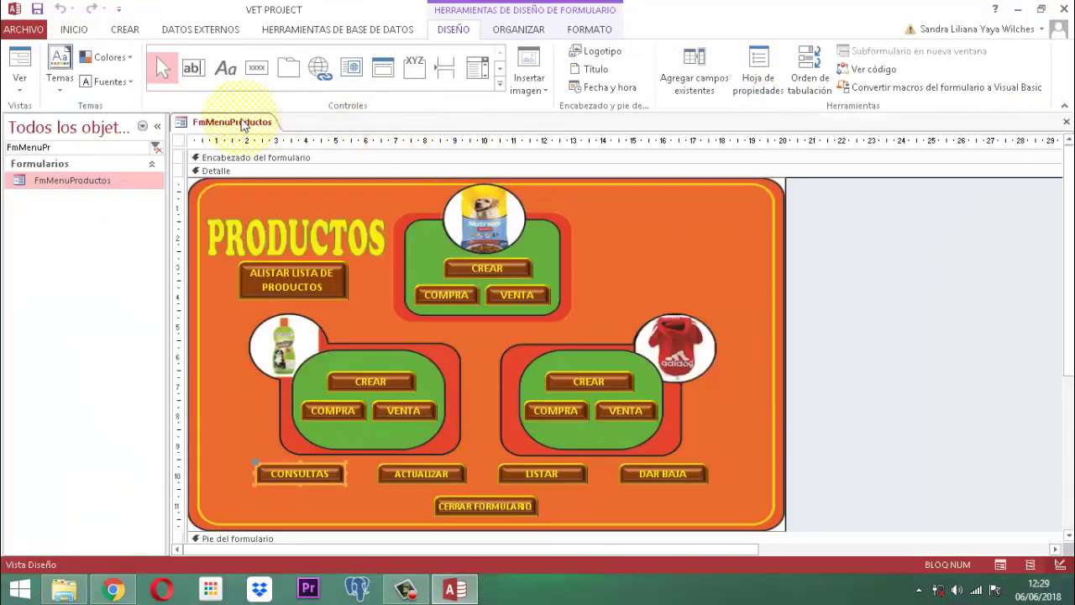
right_click(244, 125)
left_click(280, 127)
right_click(249, 126)
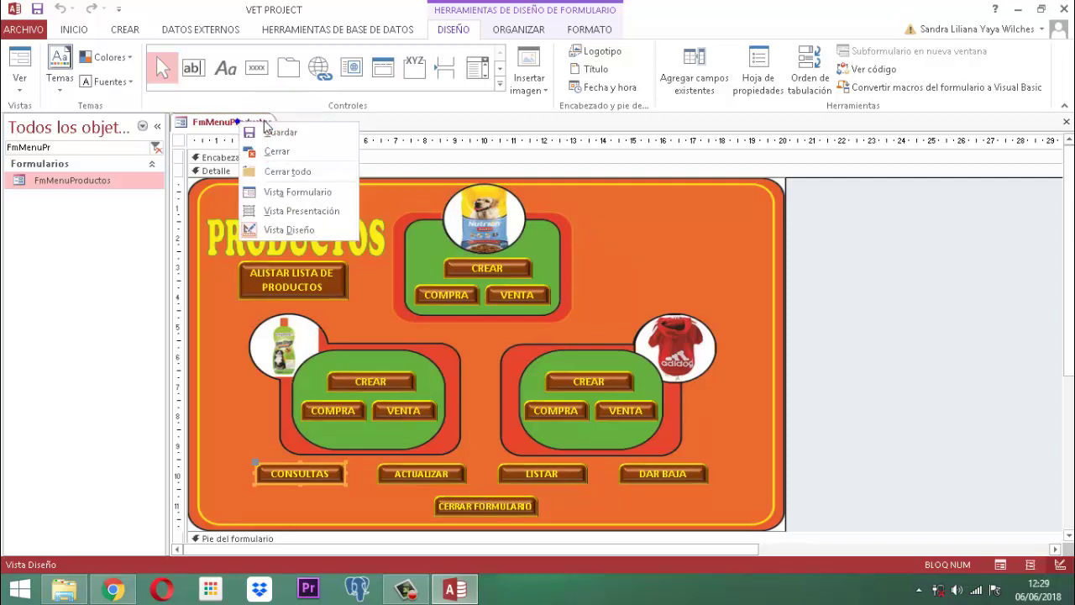
left_click(269, 149)
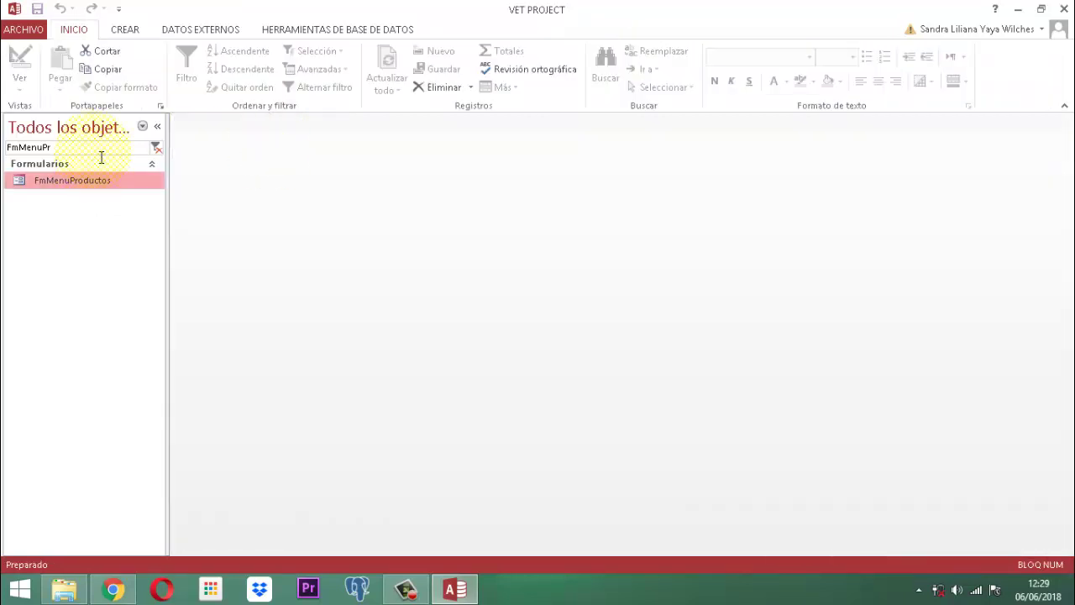
left_click_drag(84, 149, 3, 168)
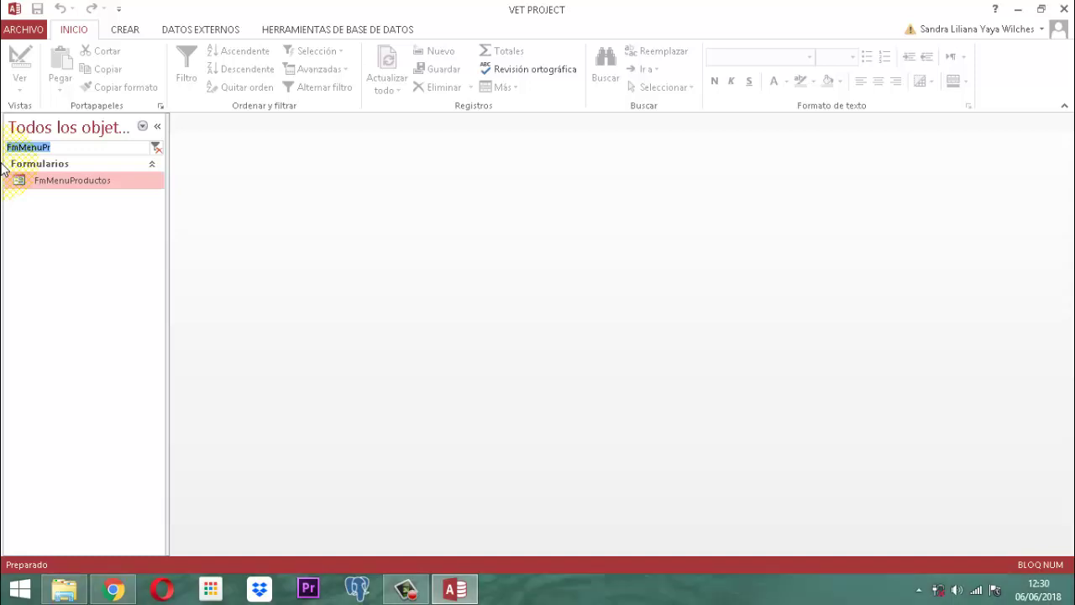
Step: Search the navigation pane for 'Panel pr' and open the PANEL PRINCIPAL form, dismissing the warning
type("Panerl")
key("BackSpace")
key("BackSpace")
key("BackSpace")
key("BackSpace")
key("BackSpace")
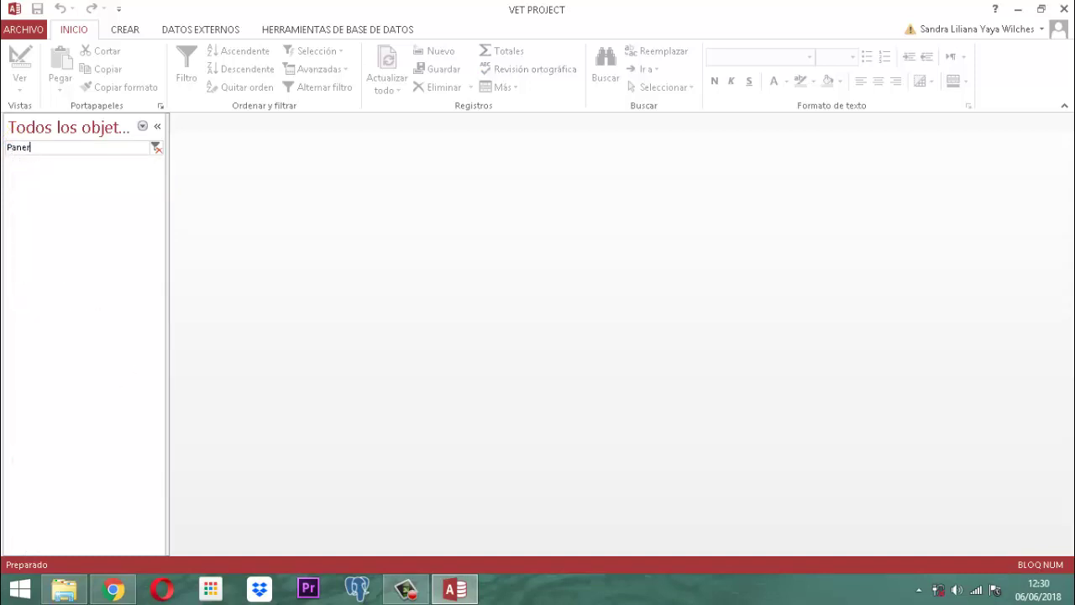
type("anel pr")
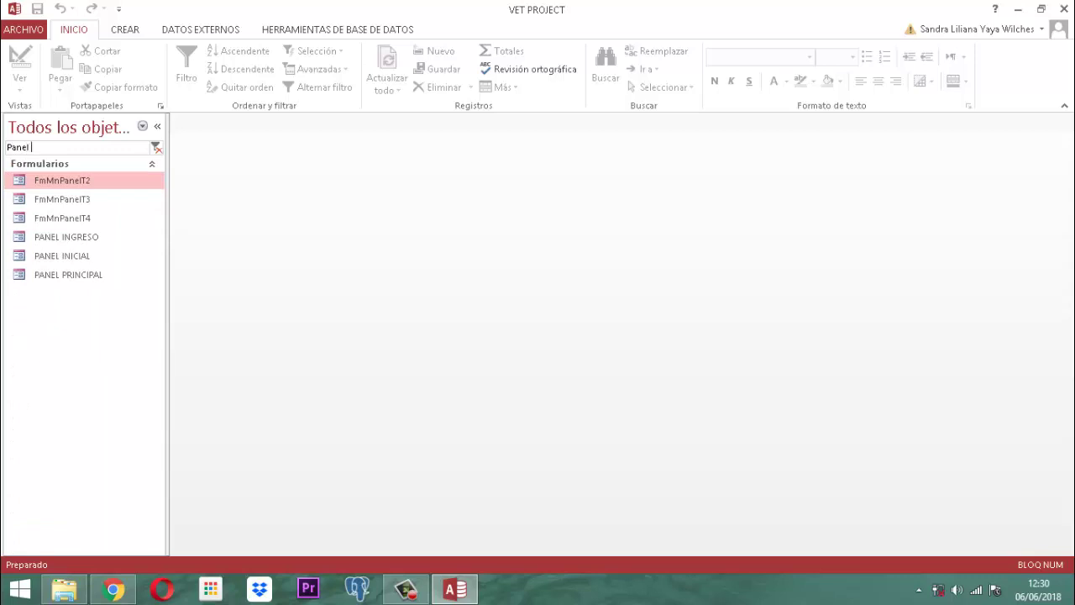
double_click(5, 174)
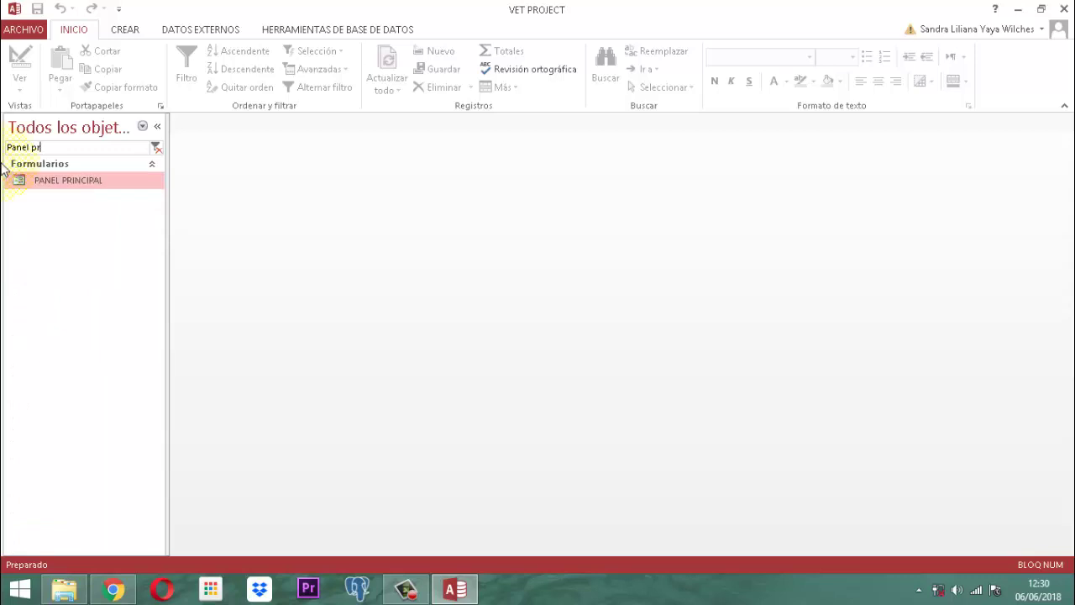
key("Return")
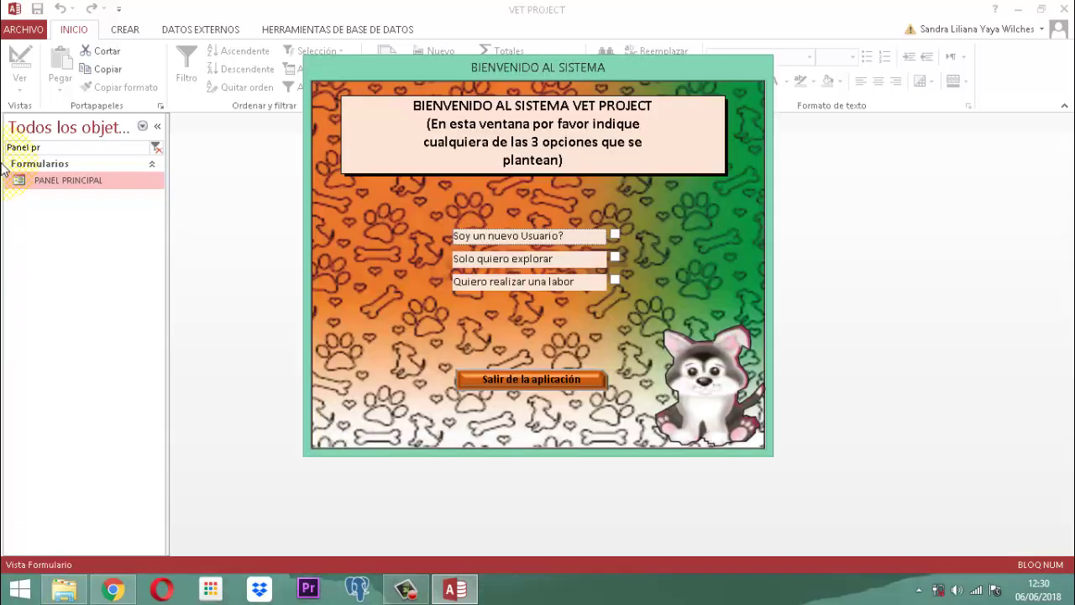
Step: Log in via 'Quiero realizar una labor' with a listed user and password, accepting the credential notice
left_click(614, 282)
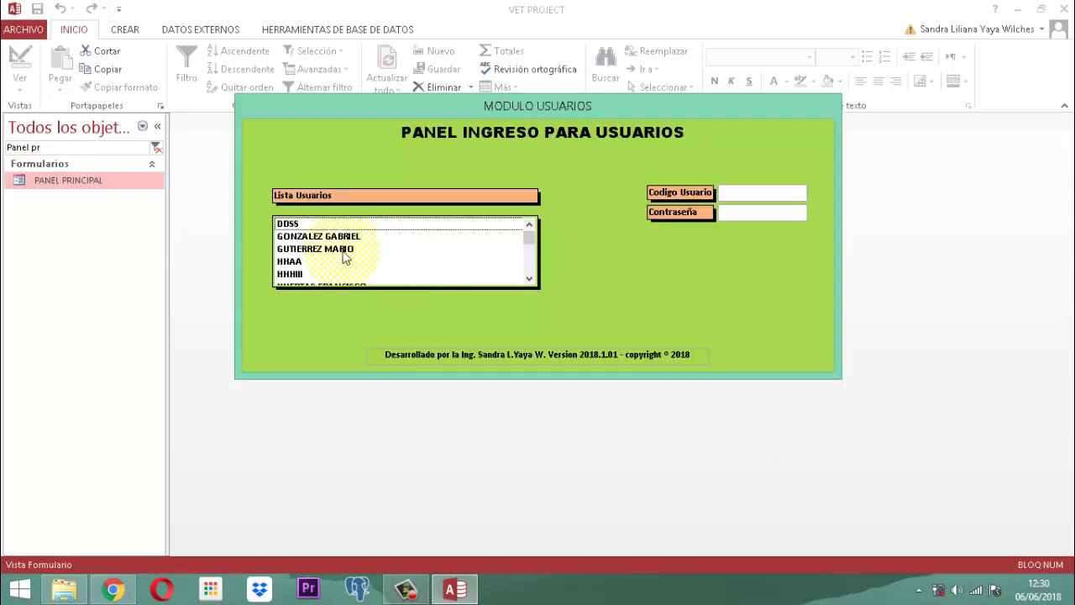
left_click(529, 279)
left_click(530, 279)
left_click(529, 279)
left_click(529, 279)
left_click(529, 279)
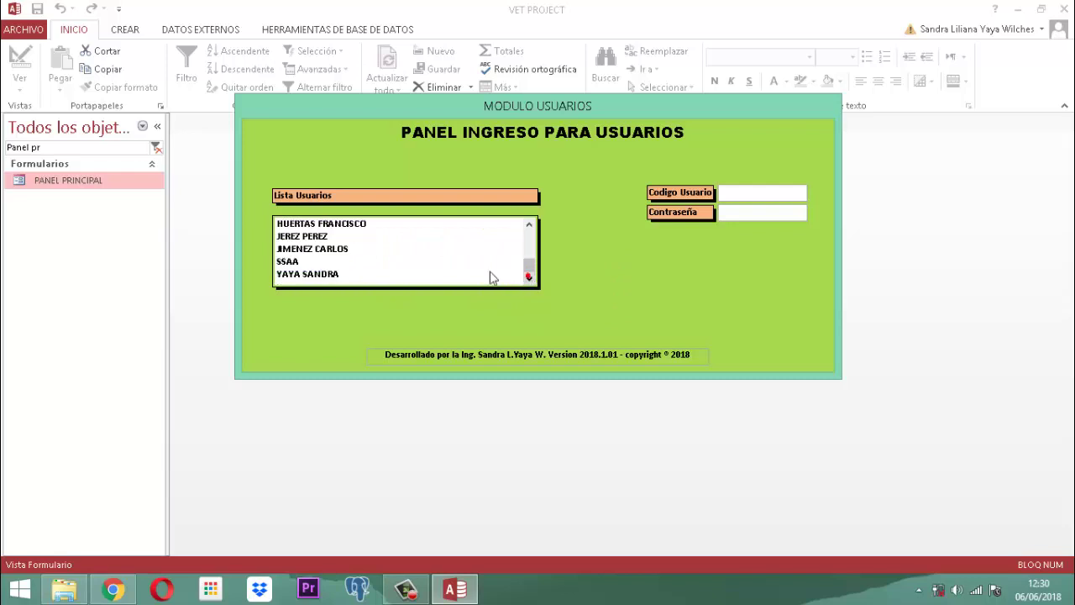
left_click(299, 249)
left_click(300, 252)
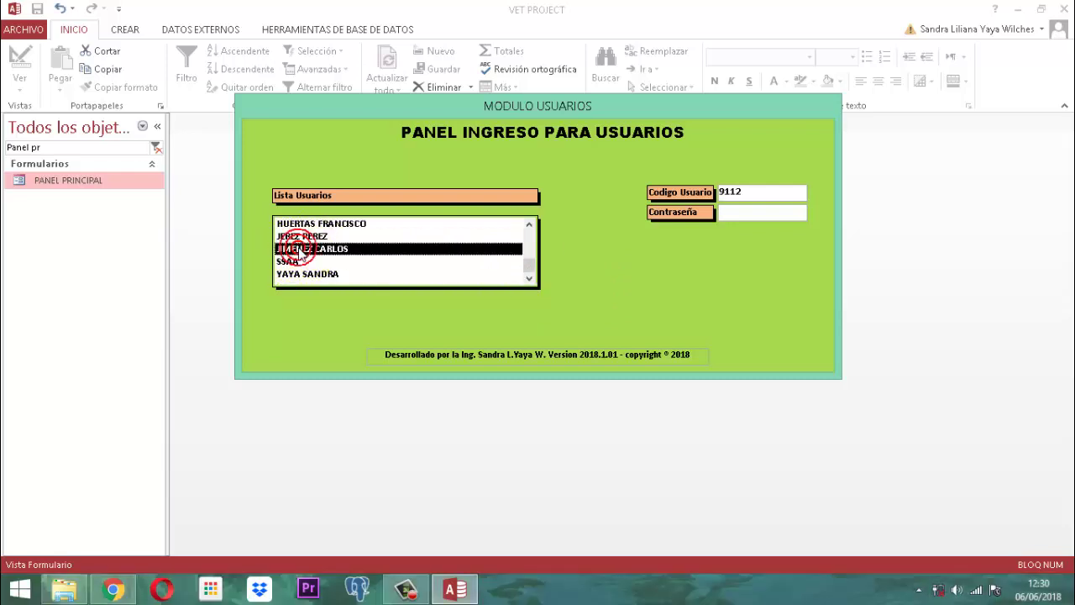
left_click(300, 252)
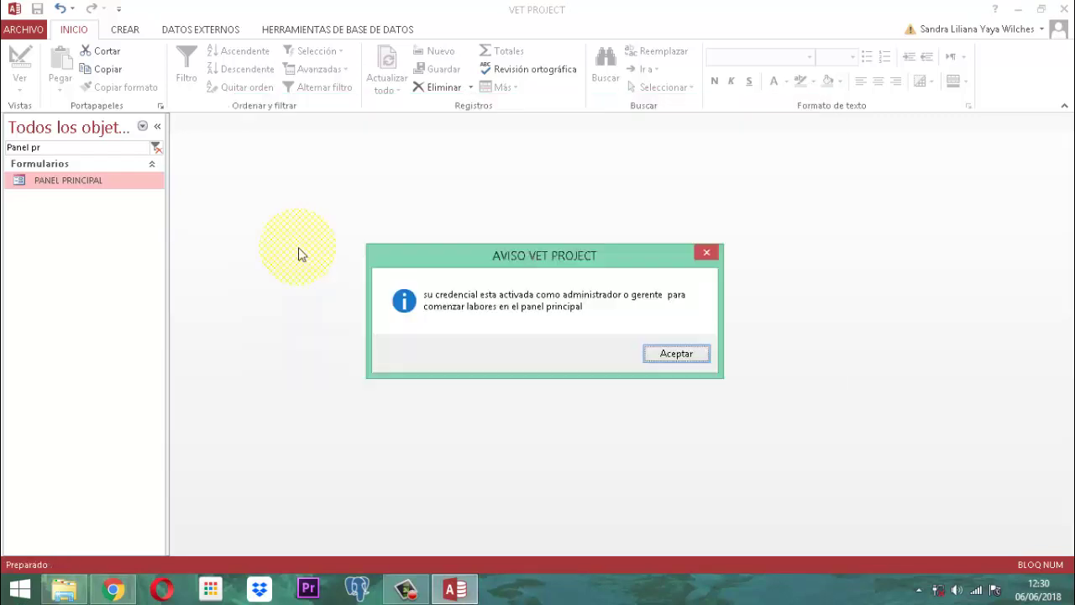
key("Return")
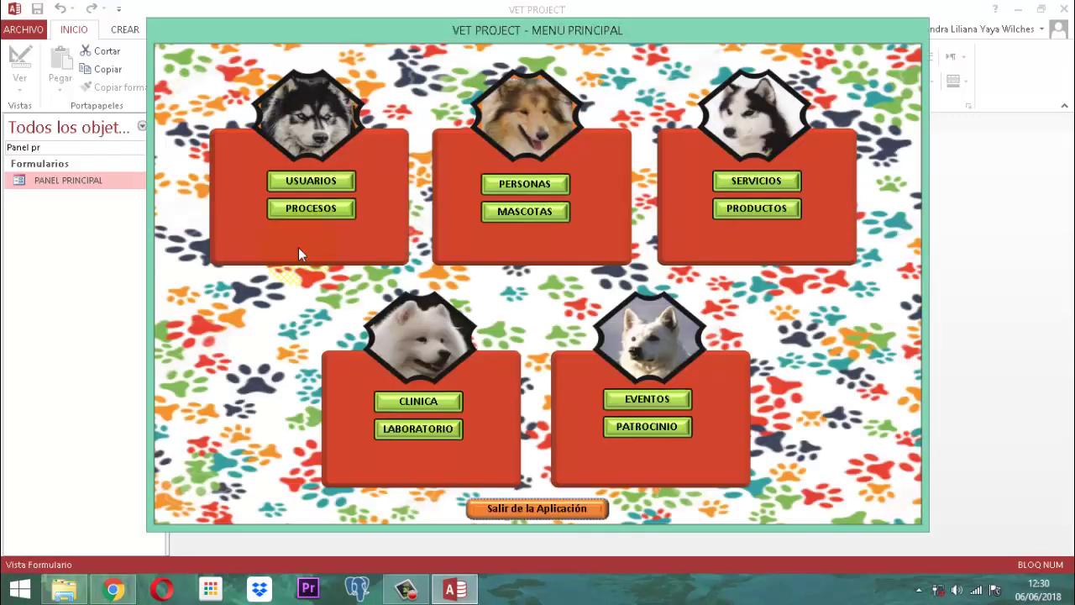
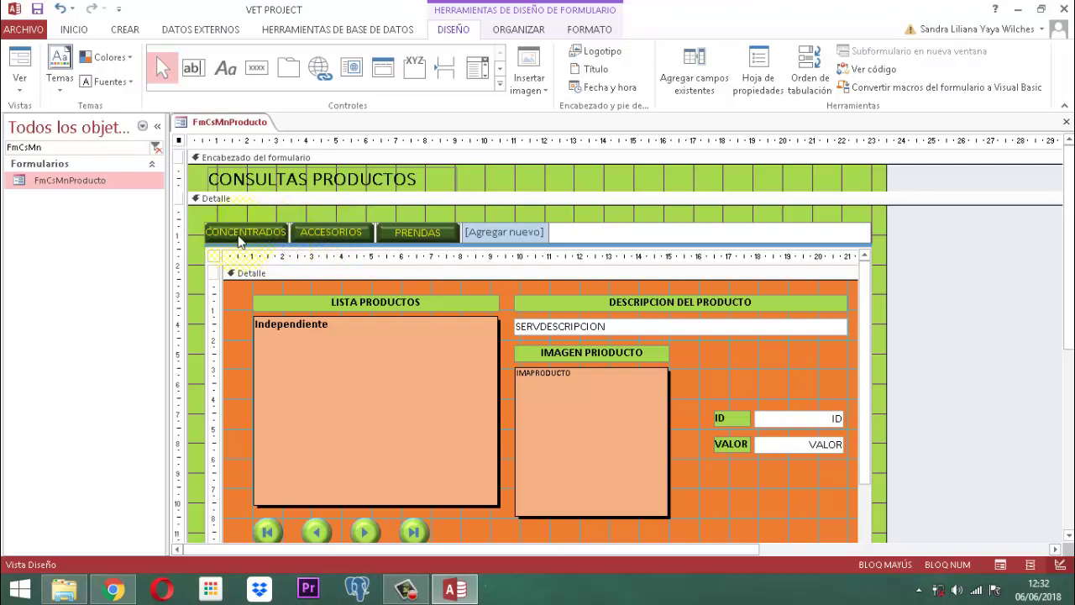
Step: Select the tab control and review the CONCENTRADOS, ACCESORIOS and PRENDAS pages
left_click(240, 236)
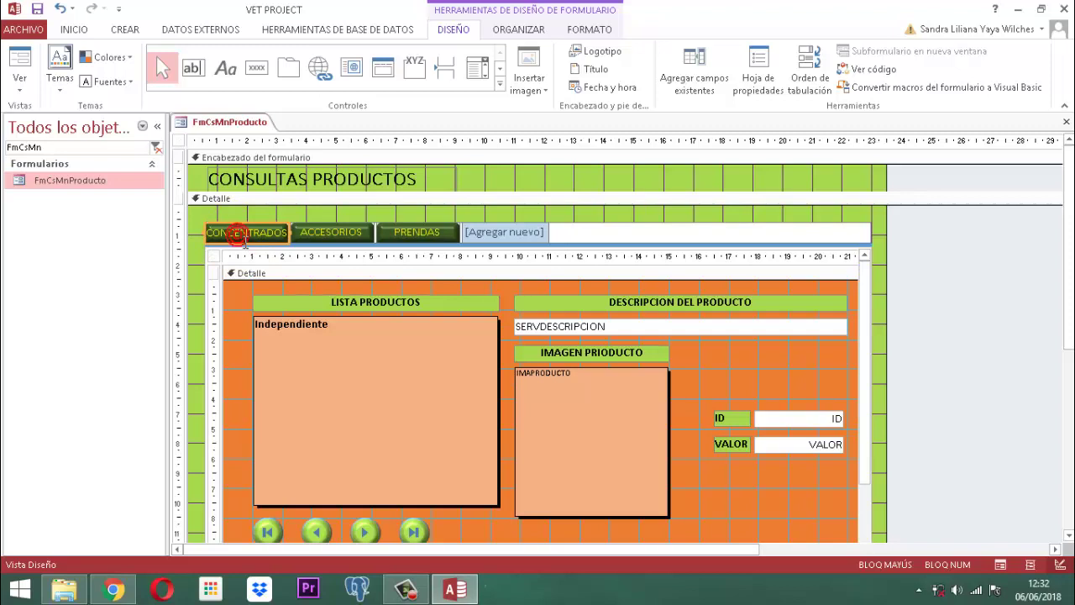
left_click(329, 238, "shift")
left_click(421, 238, "shift")
left_click(505, 234, "shift")
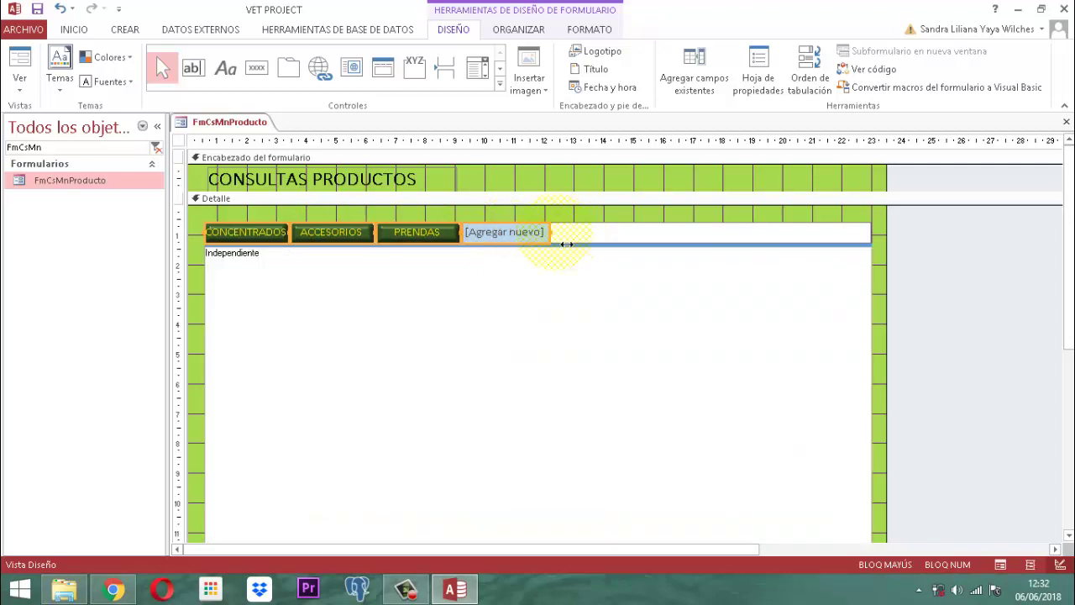
left_click(552, 233)
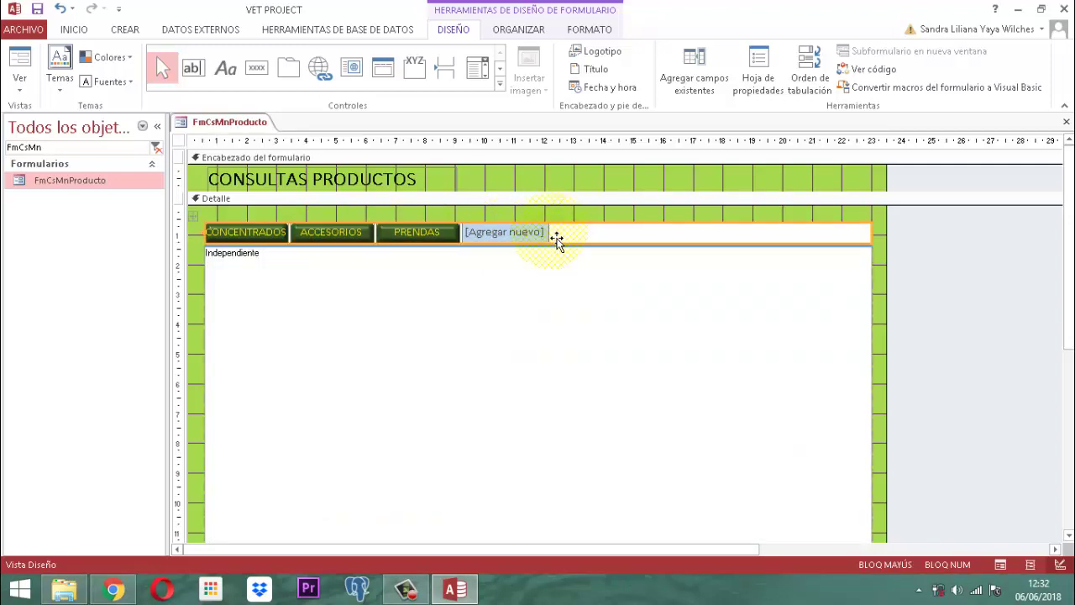
left_click(536, 235)
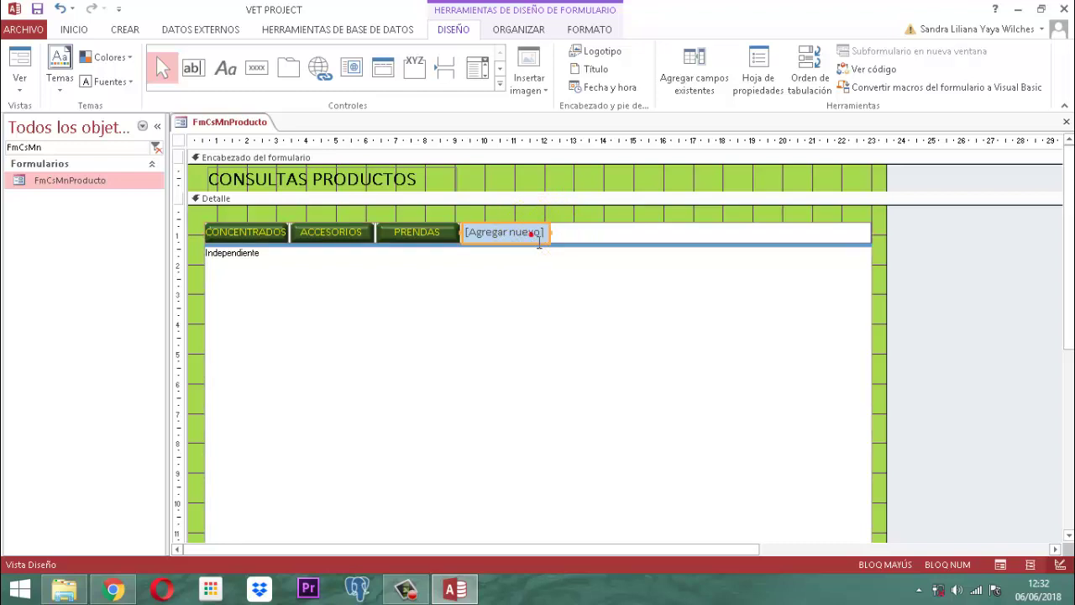
left_click(246, 233)
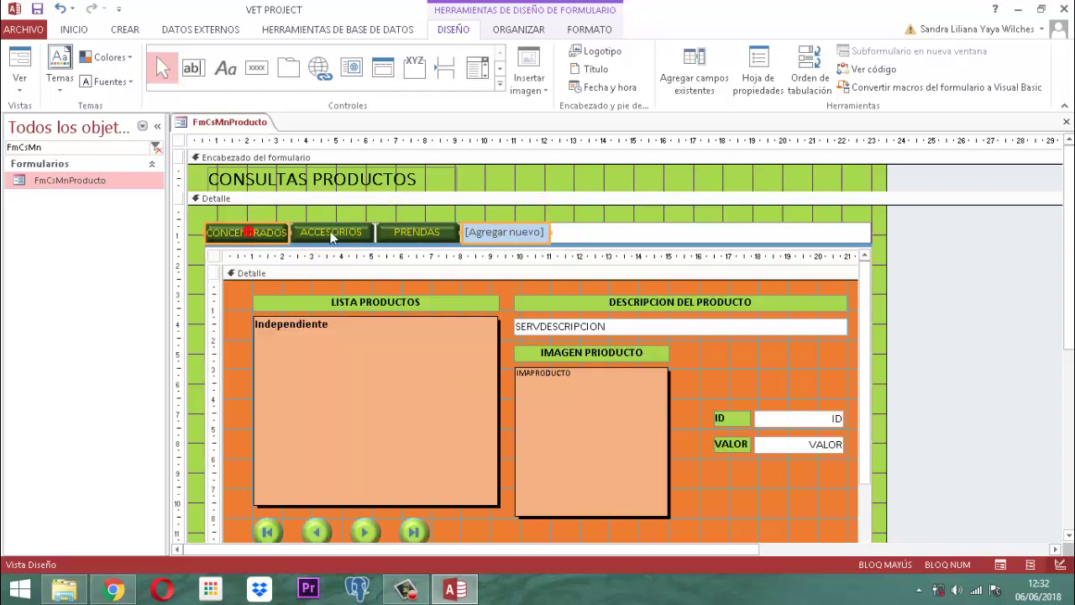
left_click(342, 231)
left_click(418, 232)
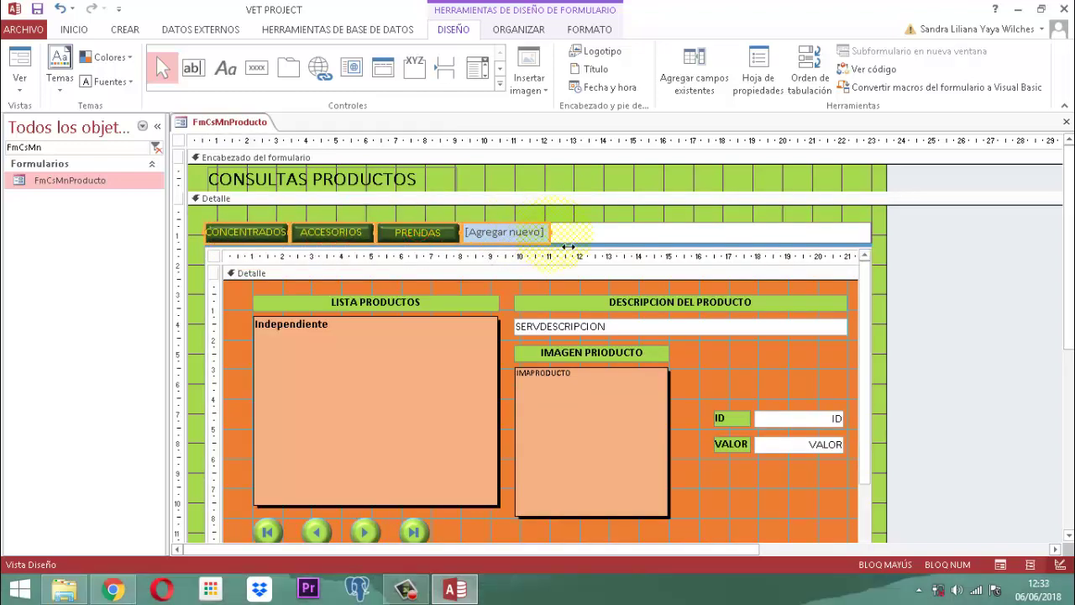
Step: Widen the tab control and the CONCENTRADOS tab, then select CONCENTRADOS with ACCESORIOS
left_click_drag(561, 244, 578, 240)
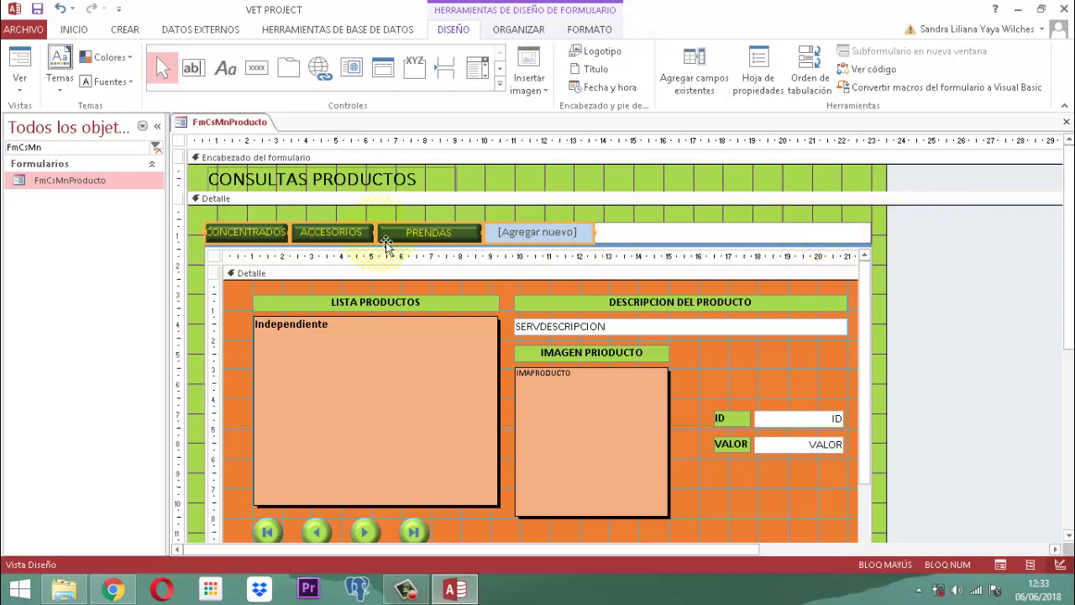
left_click_drag(298, 244, 299, 243)
left_click(288, 232)
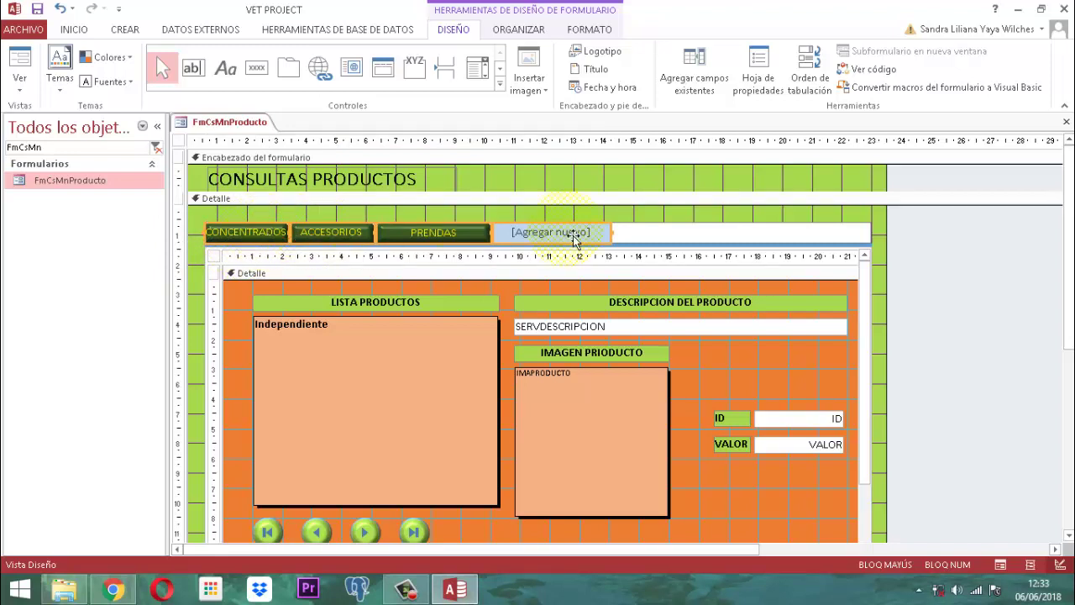
left_click(923, 255)
left_click(285, 232)
left_click_drag(303, 242, 314, 241)
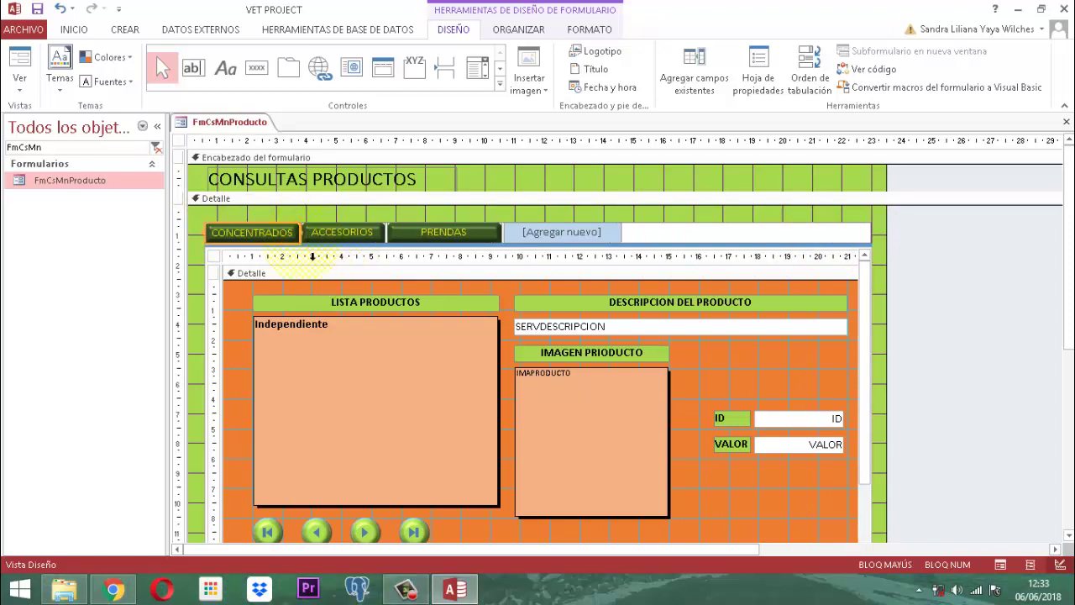
left_click(351, 237)
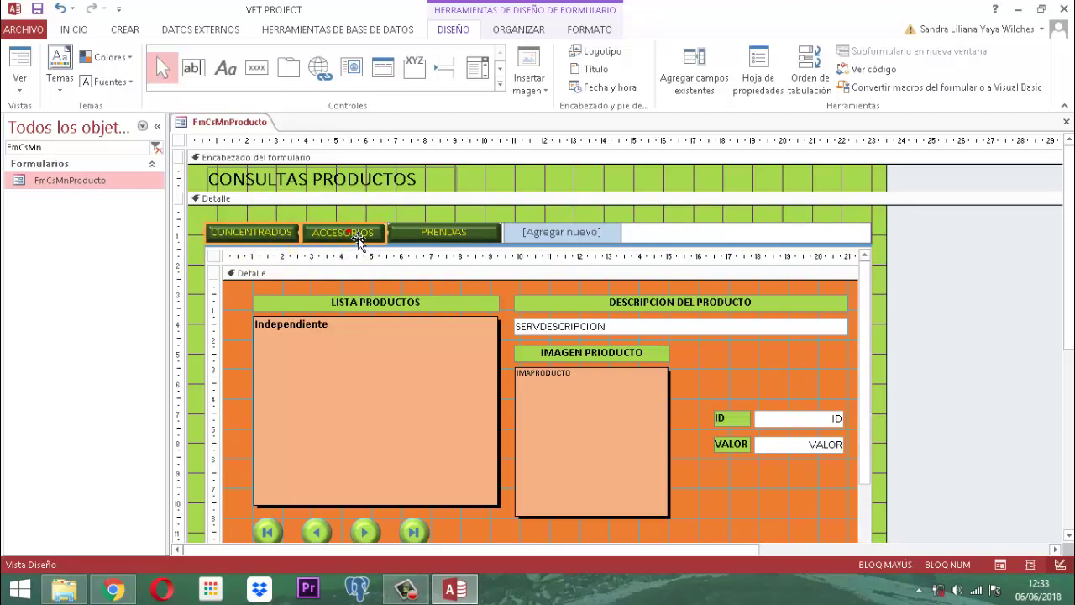
Step: Make CONCENTRADOS, ACCESORIOS and PRENDAS tabs equal width using Tamaño y espacio > Ajustar al más ancho
left_click(430, 233)
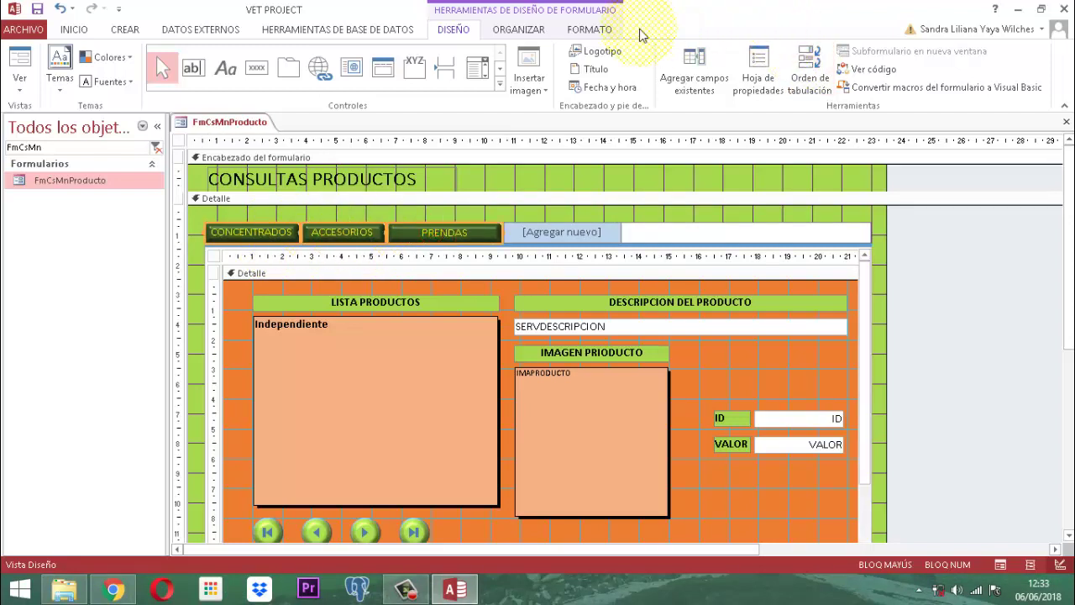
left_click(525, 30)
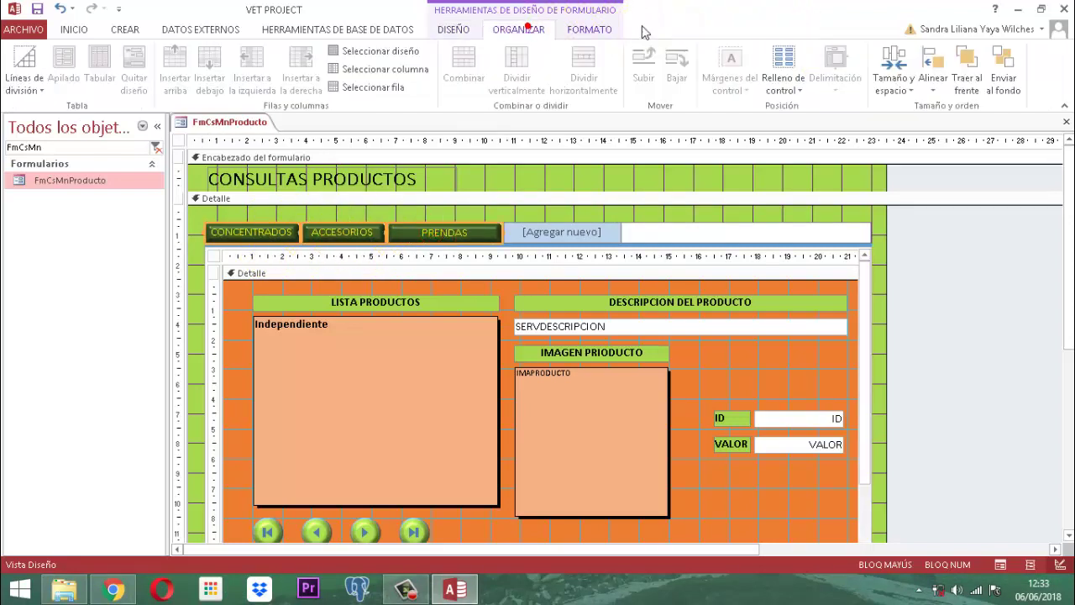
left_click(894, 72)
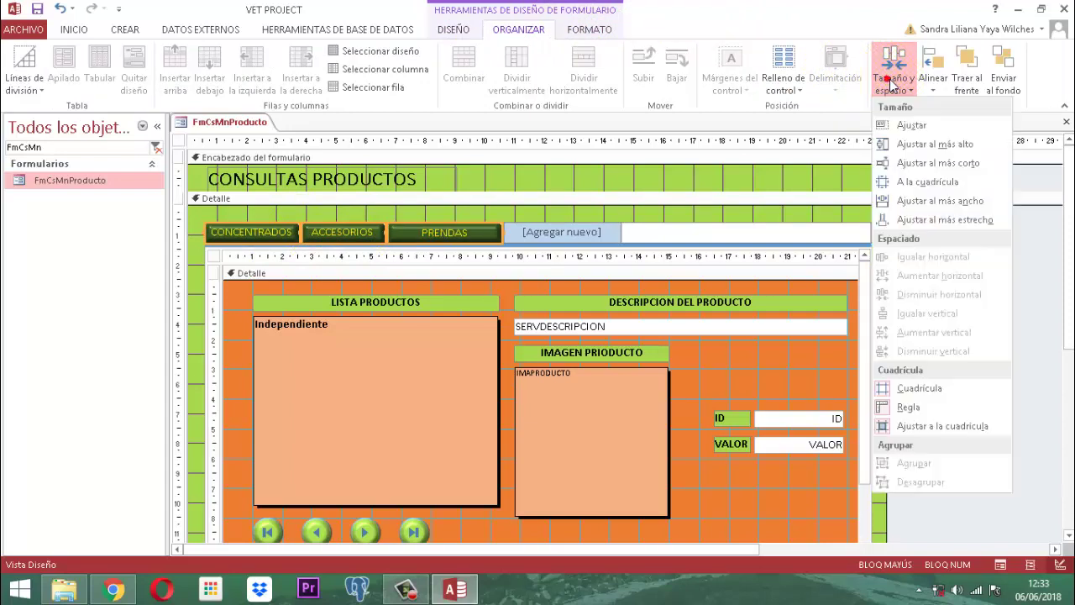
left_click(935, 202)
left_click(973, 250)
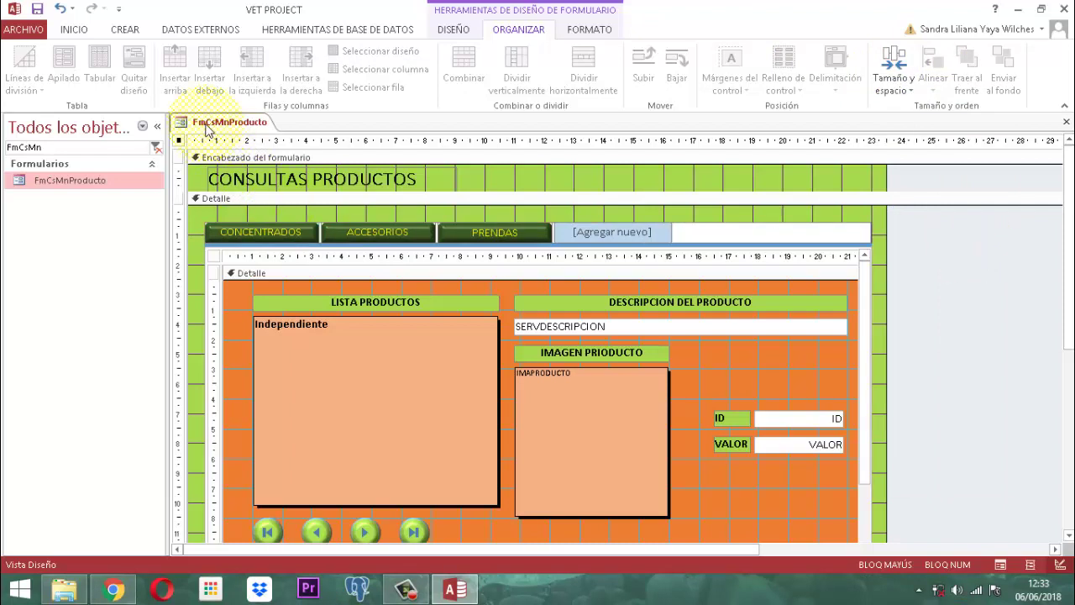
Step: Bring up the shortcut menu for the FmCsMnProducto form document
right_click(207, 126)
left_click(205, 117)
right_click(245, 131)
Step: Close design view, launch PANEL PRINCIPAL, and open PRODUCTOS > CONSULTAS in form view
left_click(260, 159)
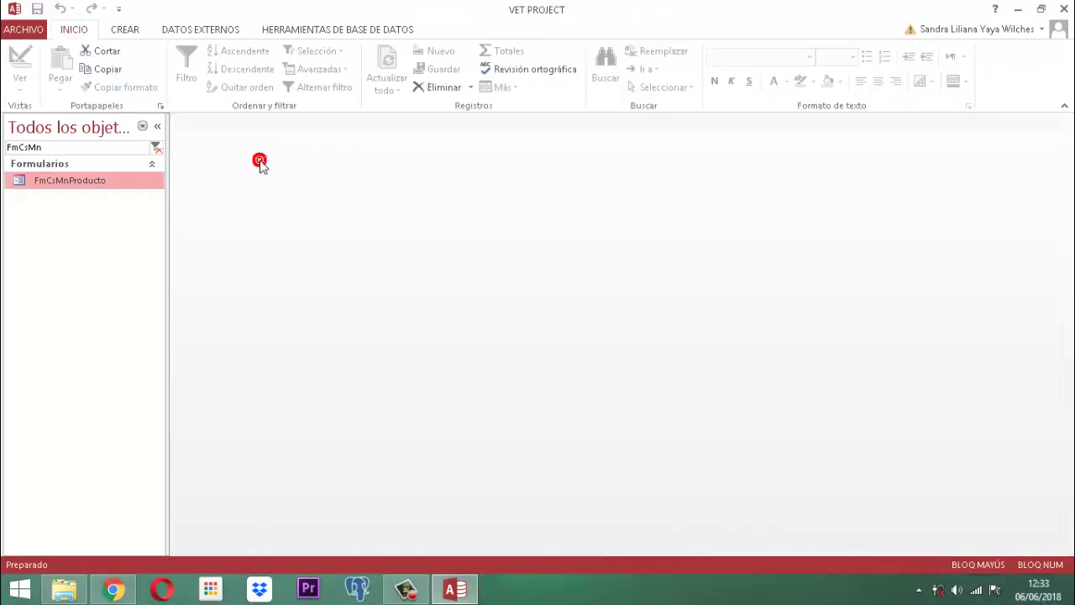
left_click_drag(49, 147, 3, 156)
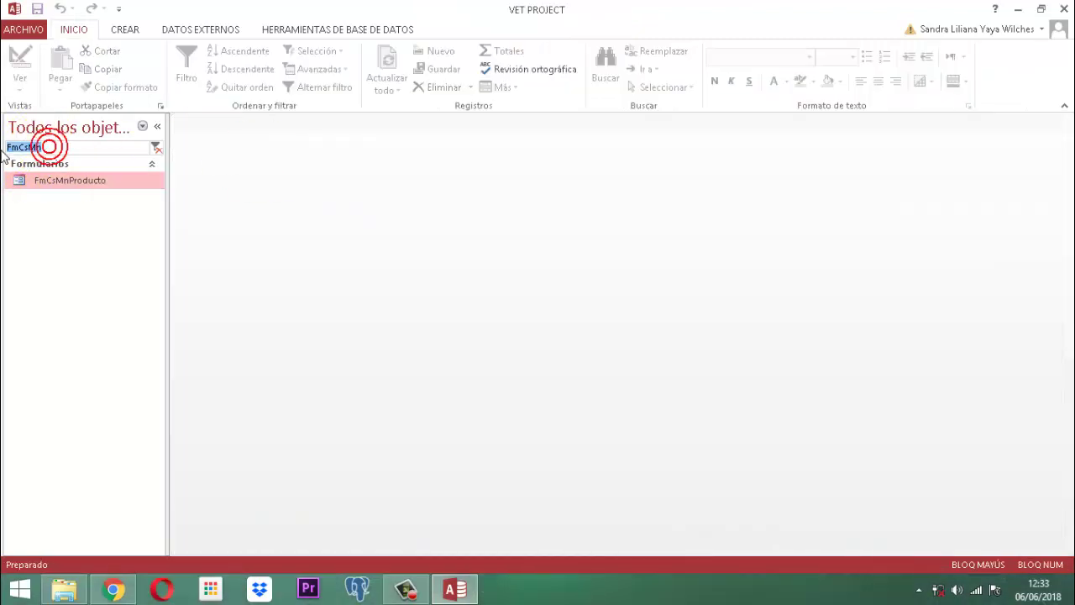
type("PANEL PR")
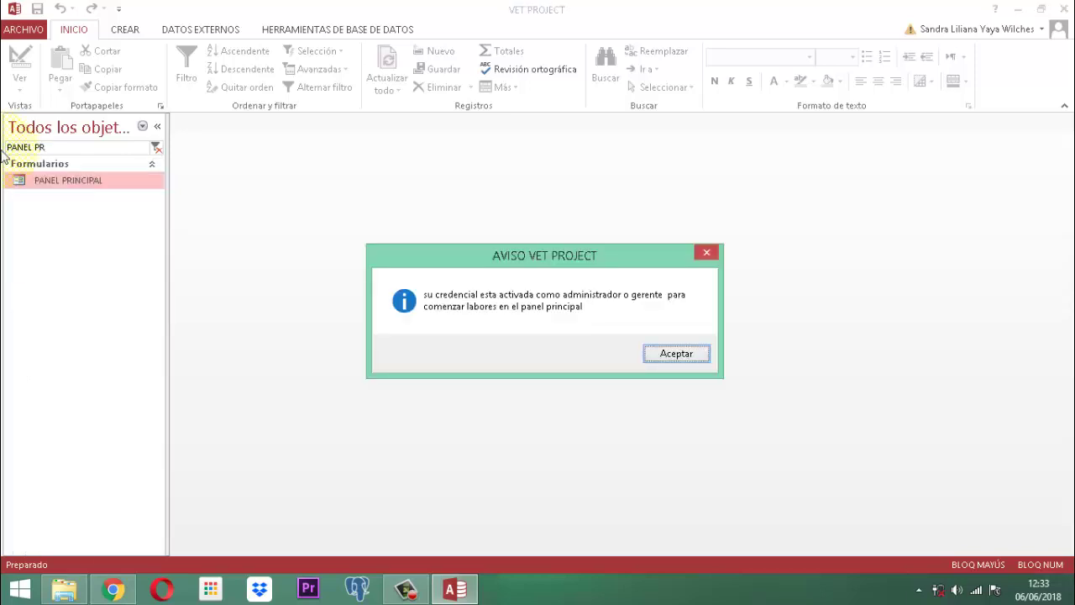
key("Return")
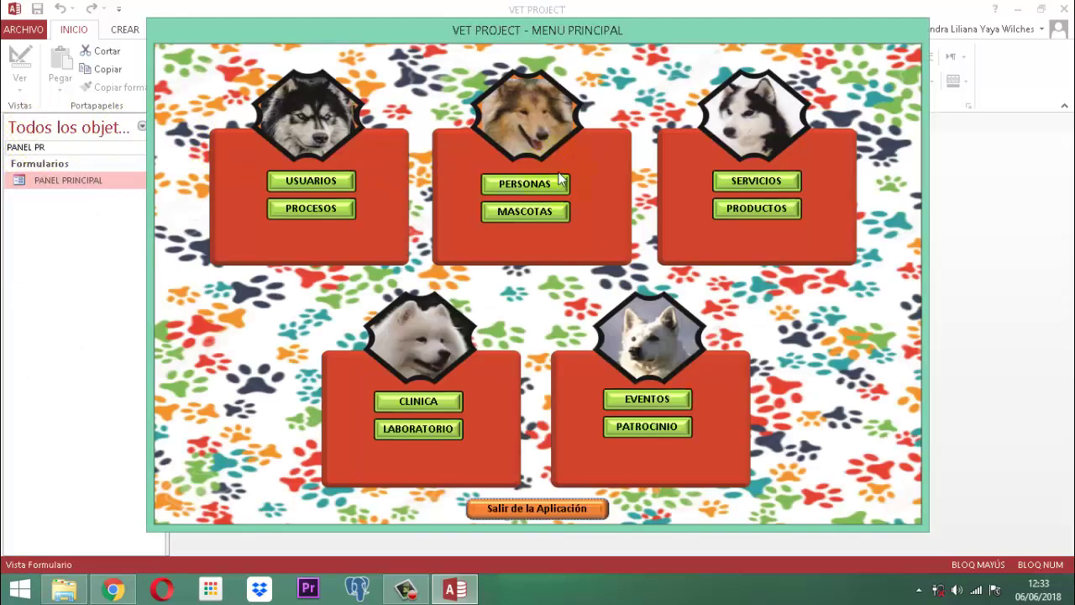
left_click(743, 208)
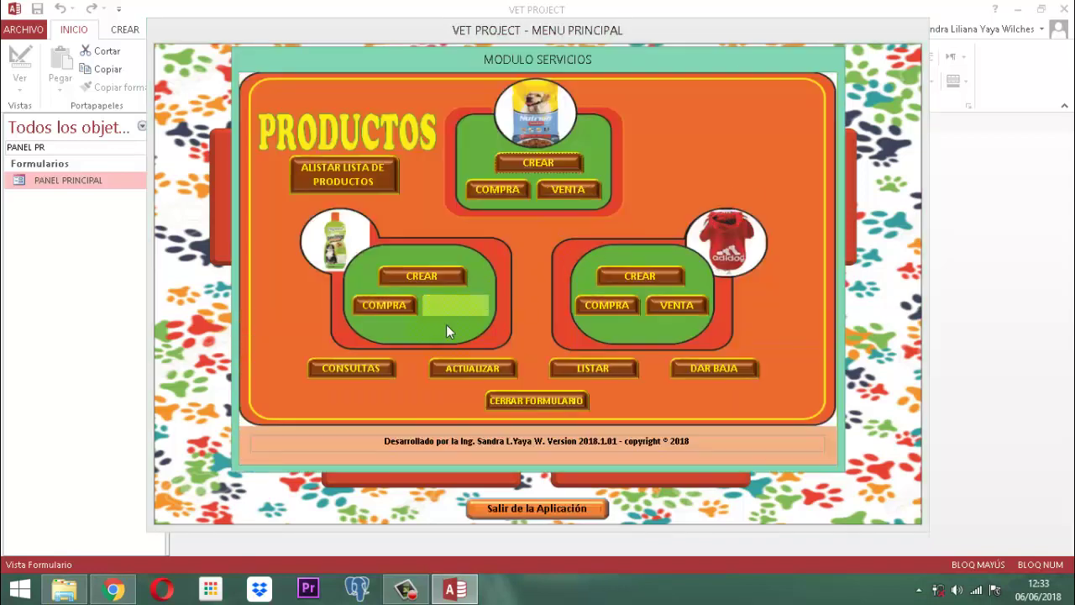
left_click(341, 372)
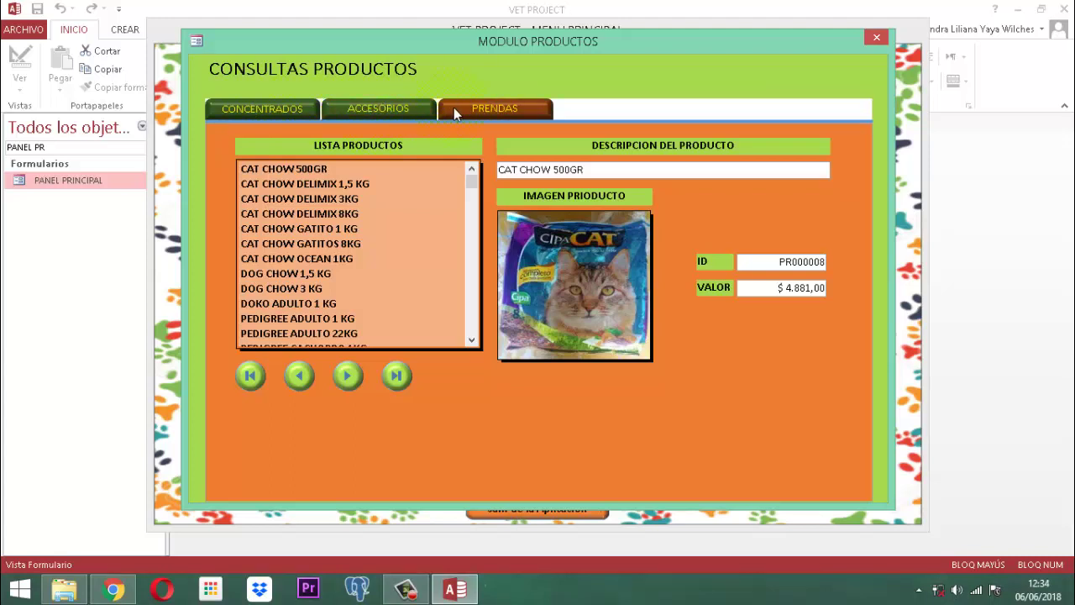
left_click(285, 109)
left_click(373, 107)
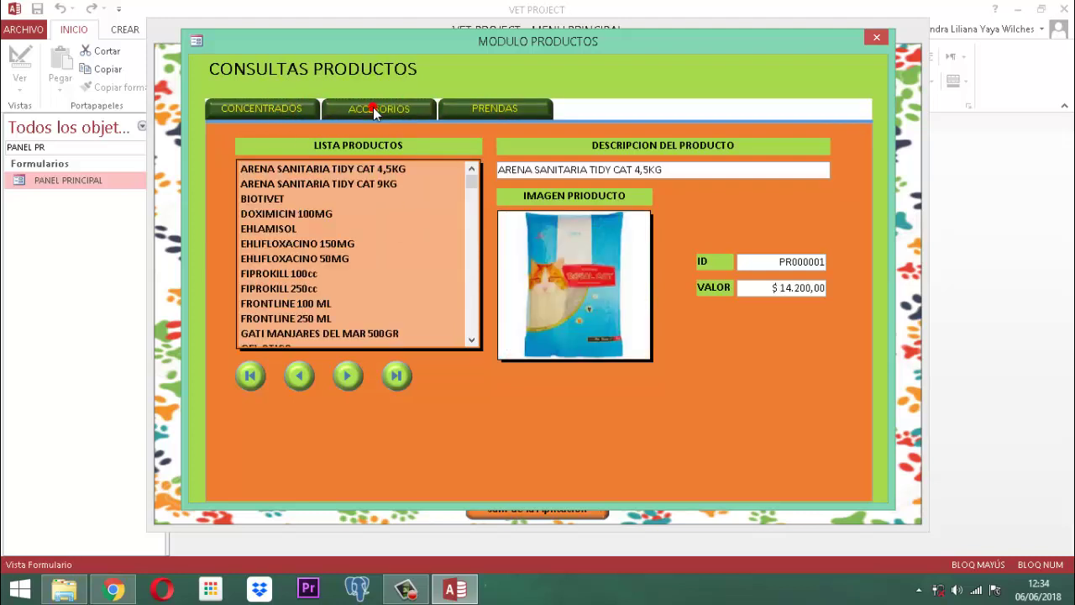
left_click(280, 261)
scroll(290, 259, "down", 6)
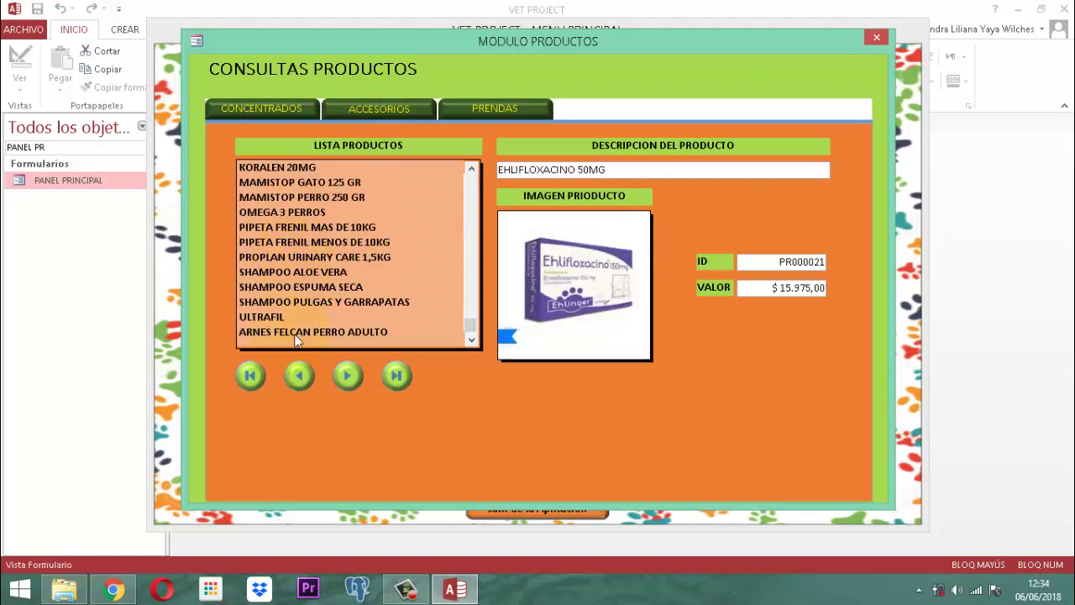
left_click(296, 333)
left_click(471, 104)
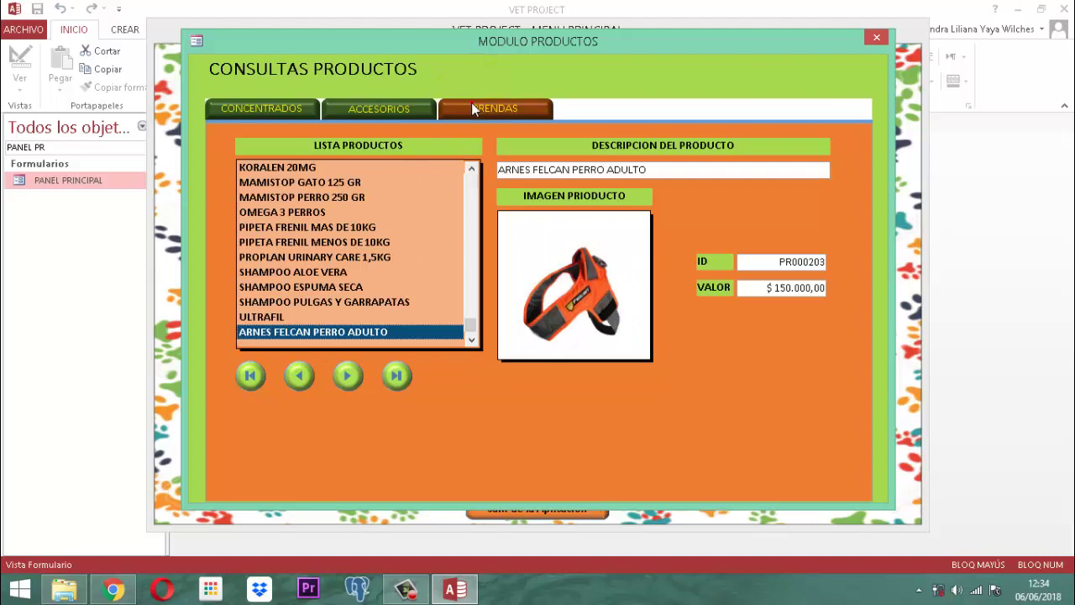
left_click(321, 183)
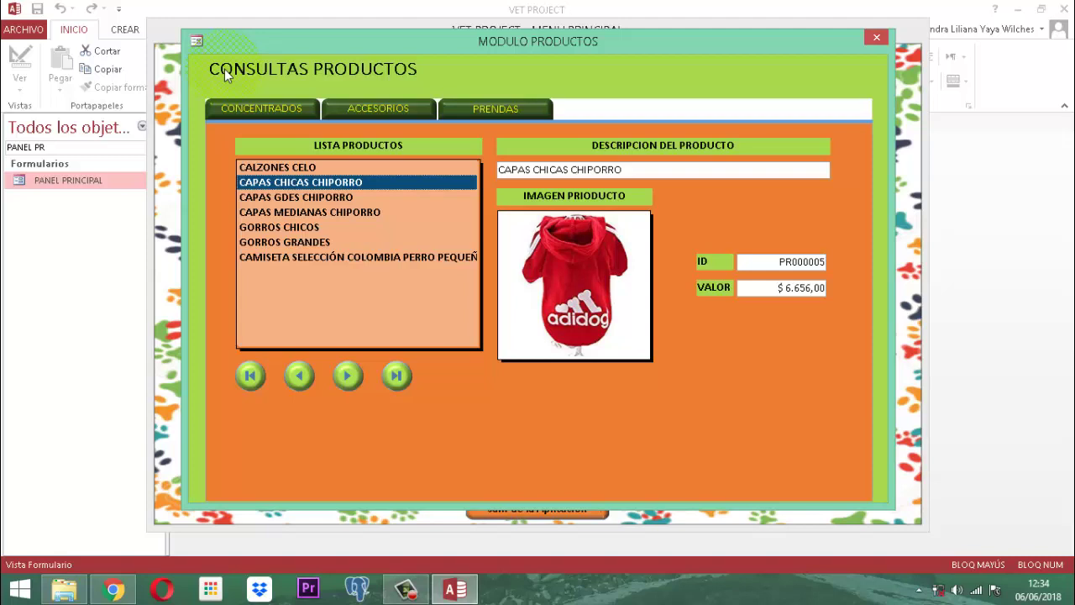
left_click(264, 108)
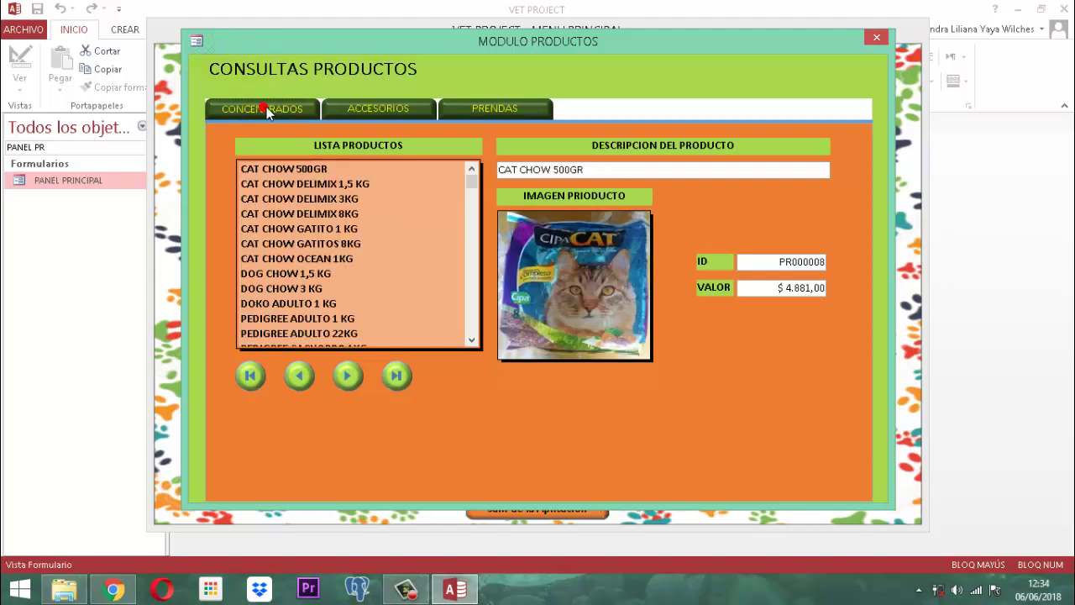
left_click(630, 174)
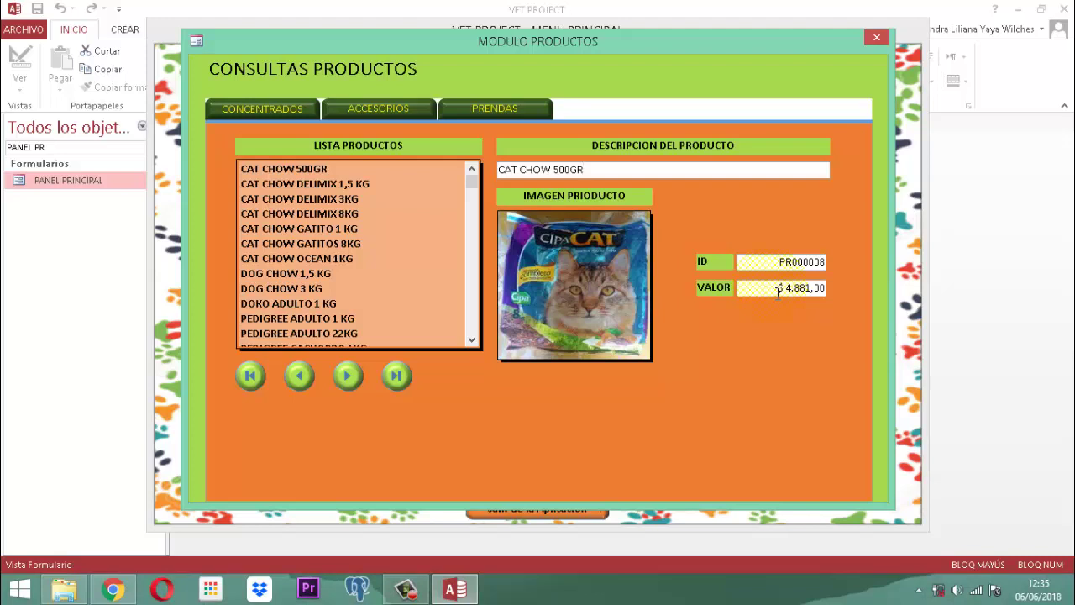
left_click(878, 37)
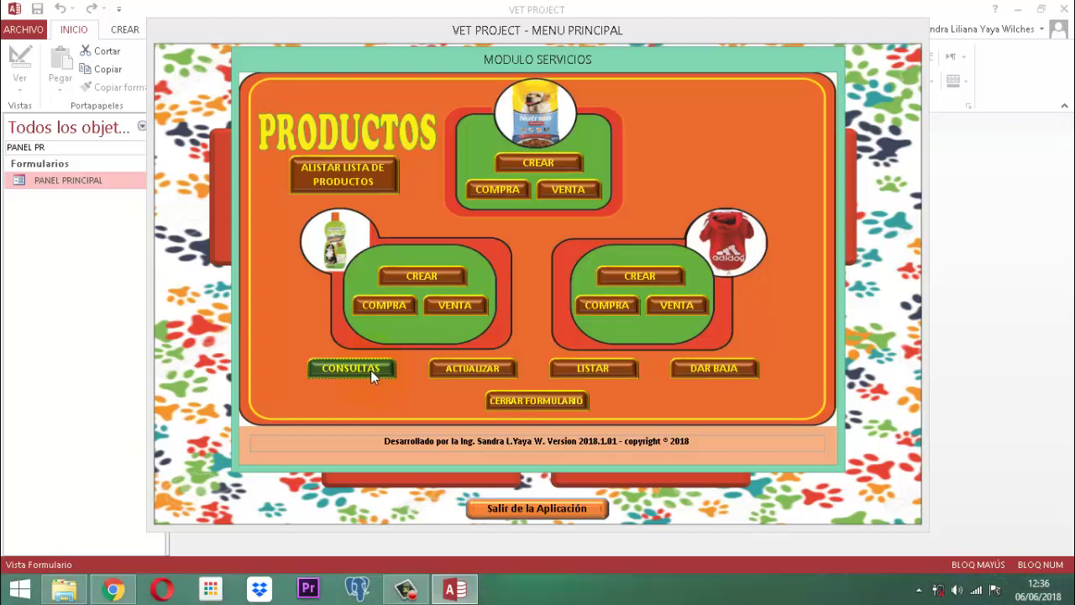
Step: Close the products module and exit the VET PROJECT application via Salir de la Aplicación
left_click(551, 399)
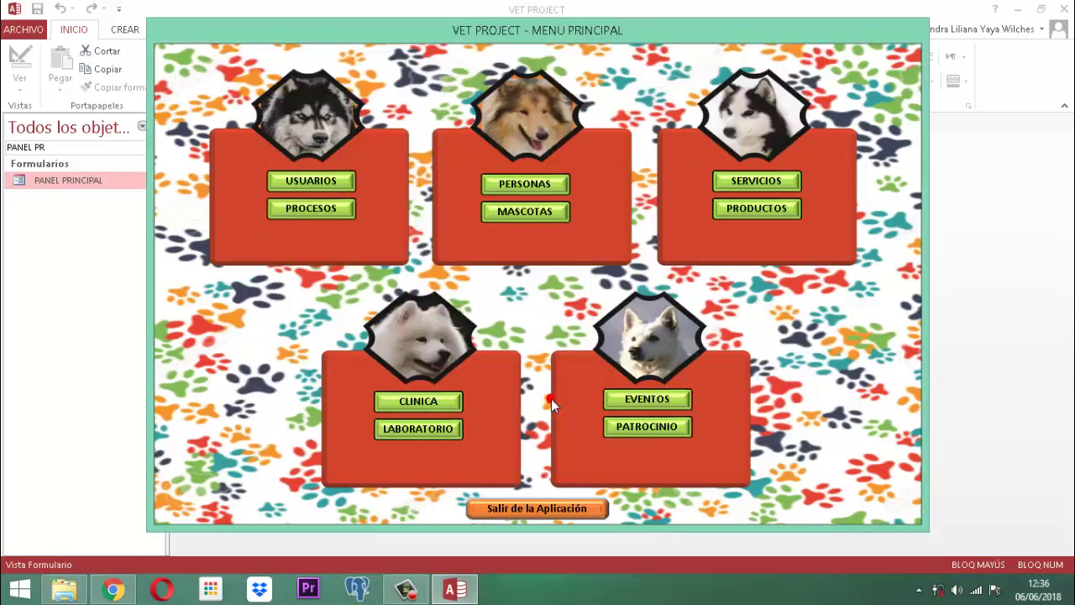
left_click(532, 509)
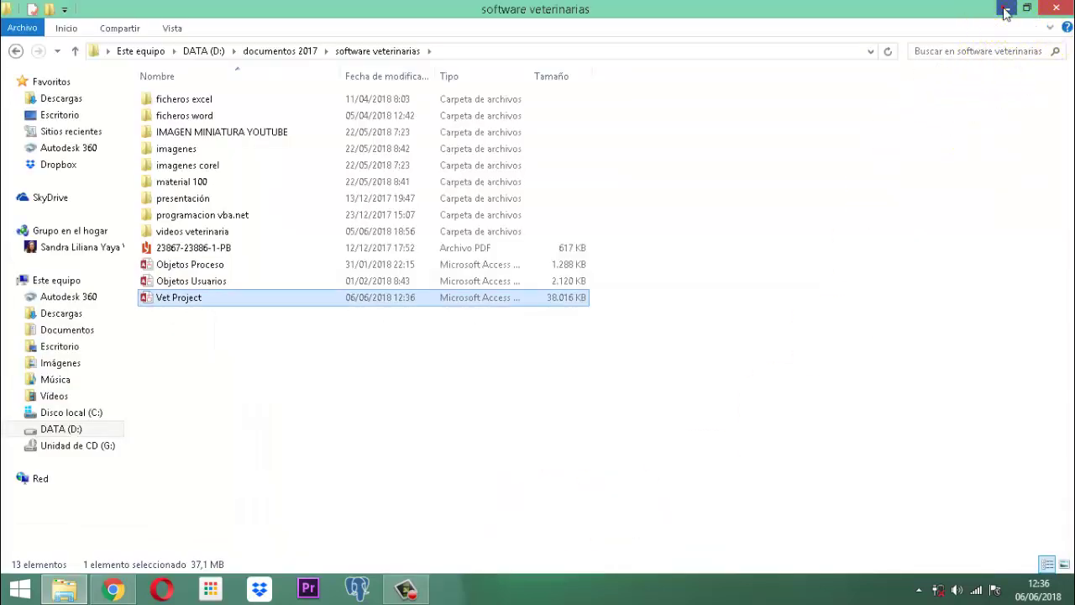
Step: Minimize the software veterinarias File Explorer window to show the desktop
left_click(1005, 10)
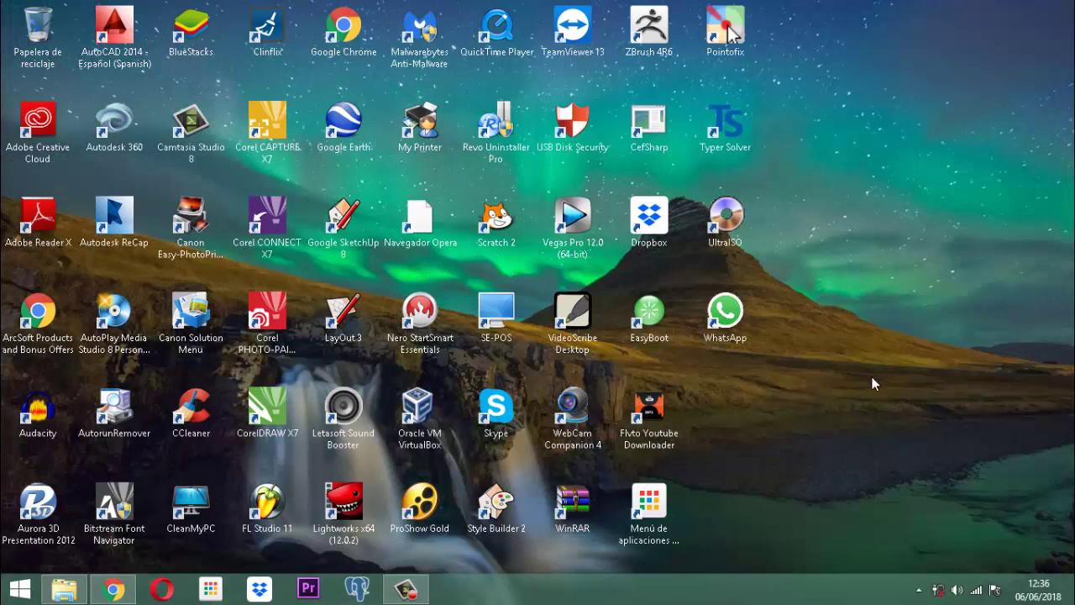